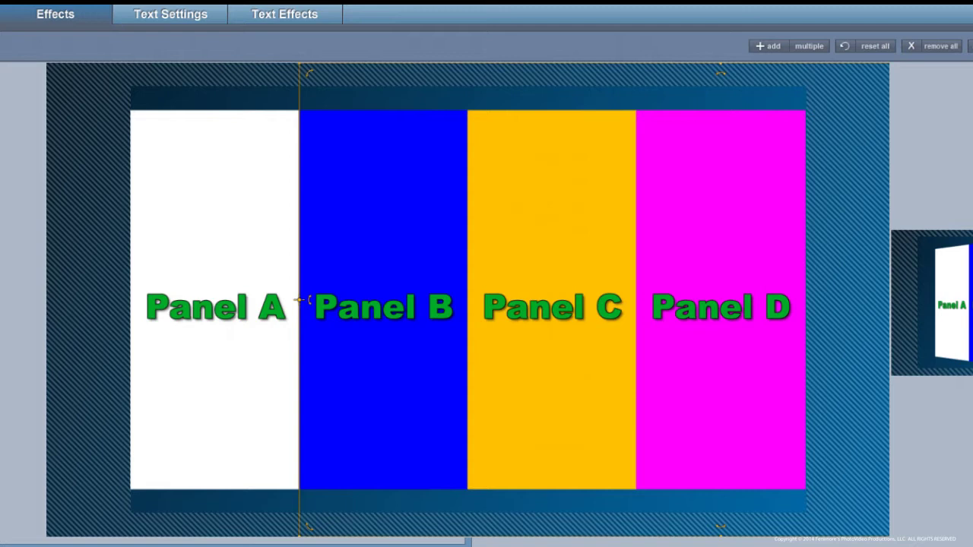
key(space)
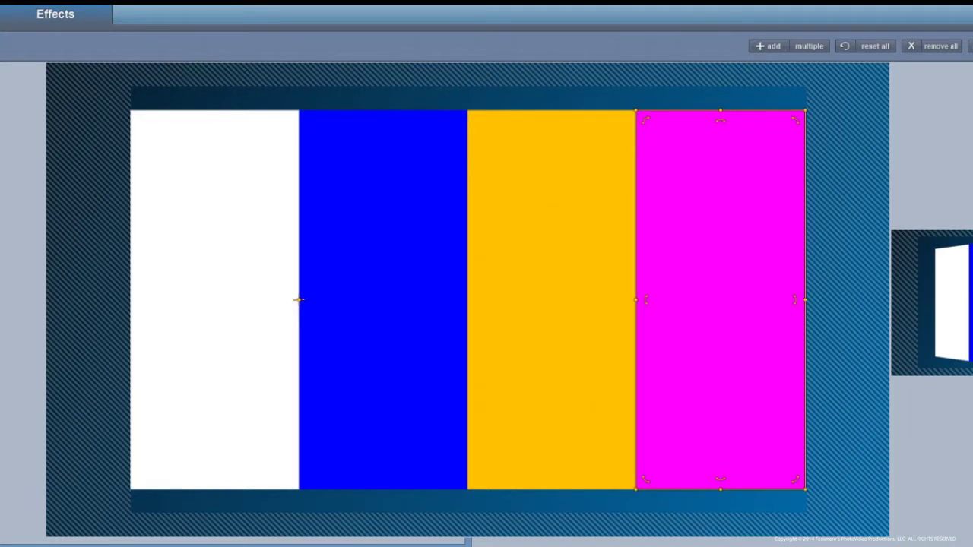
key(space)
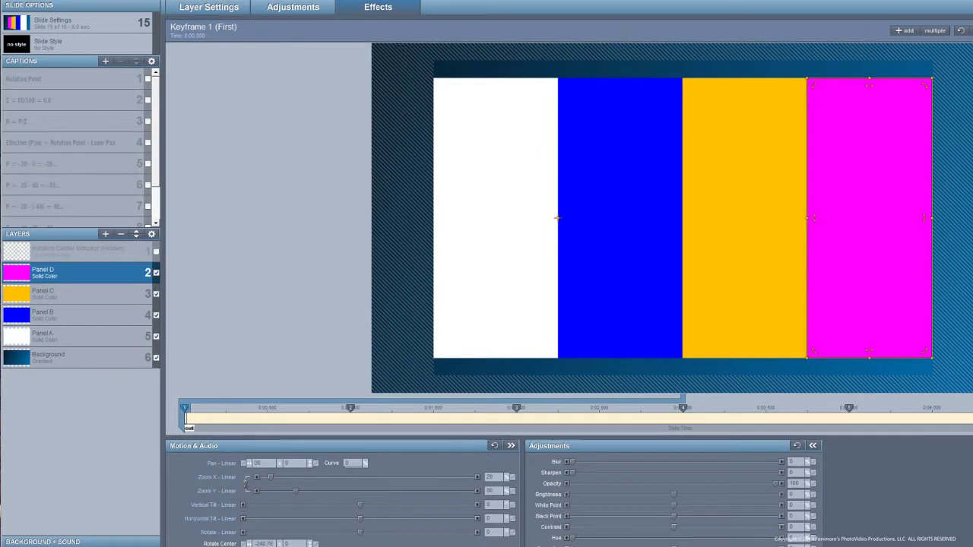
Step: Add a PANEL A text layer above the colored panels and set its rotate center to -20, 0
click(105, 234)
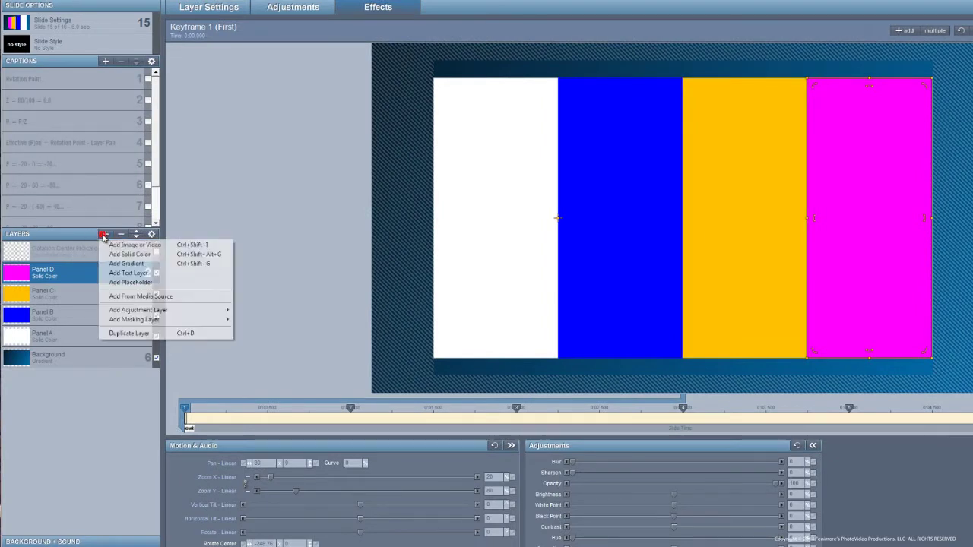
click(120, 274)
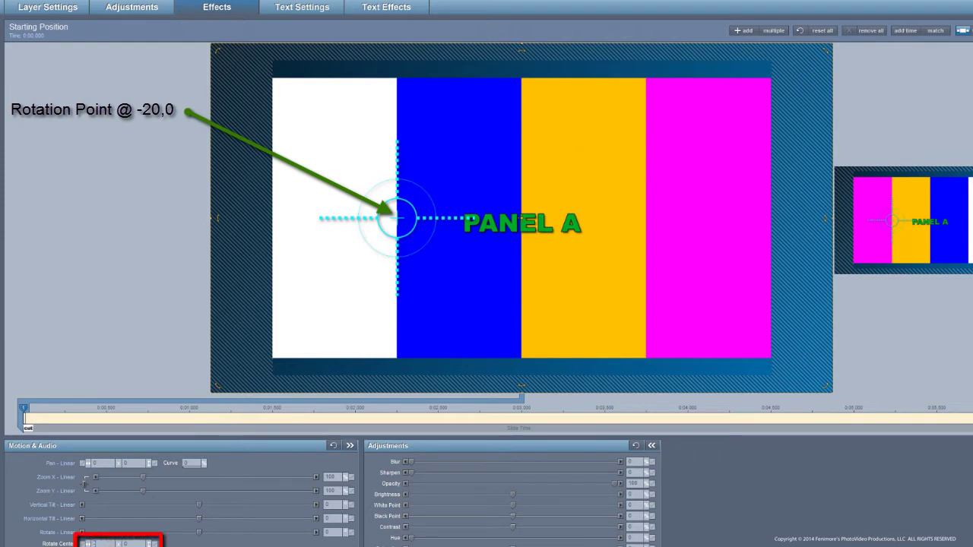
right_click(23, 409)
click(78, 508)
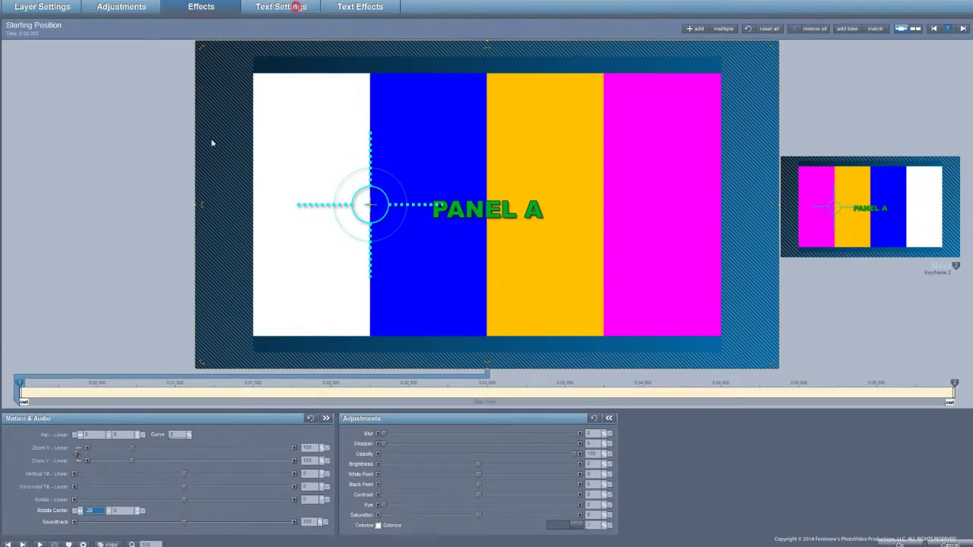
Step: Set the PANEL A caption's horizontal position to 20 so it sits on the white panel
click(281, 7)
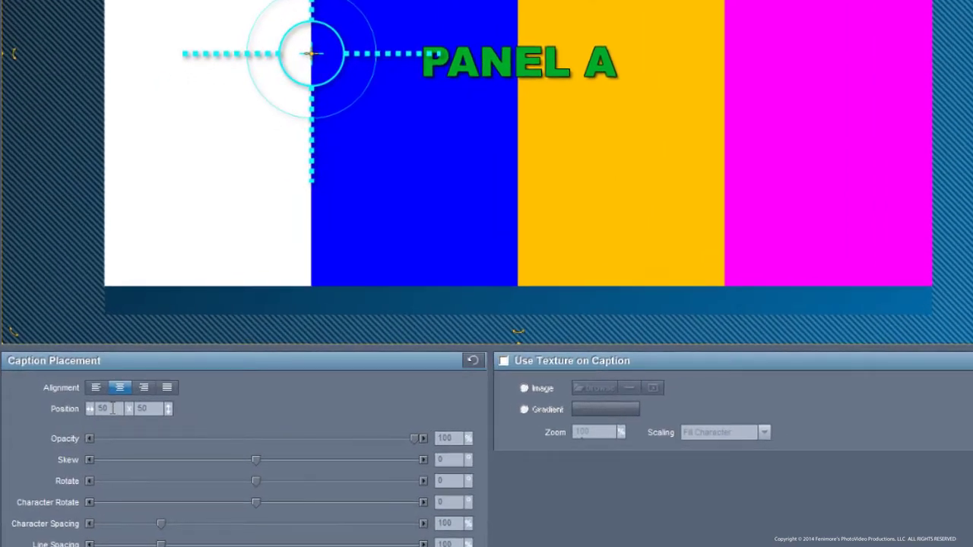
click(64, 412)
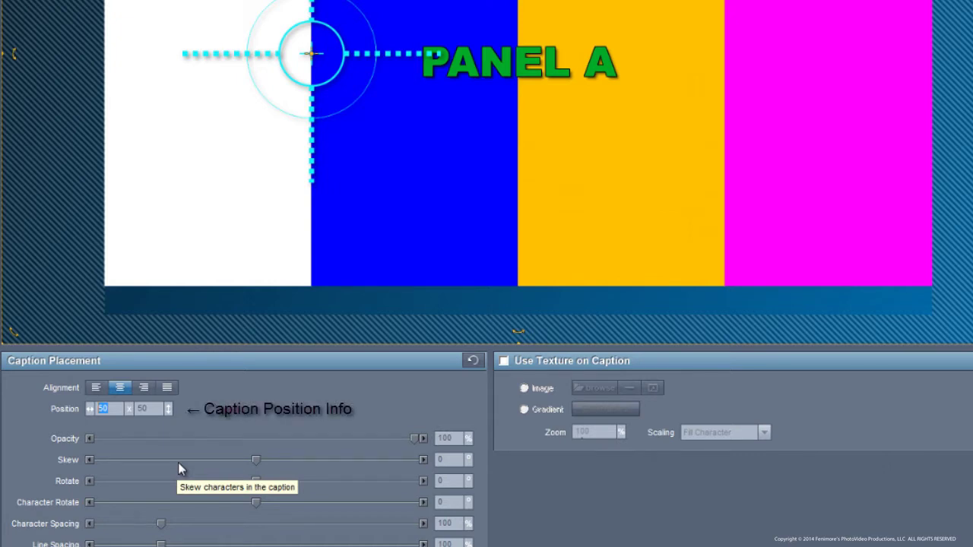
text(20)
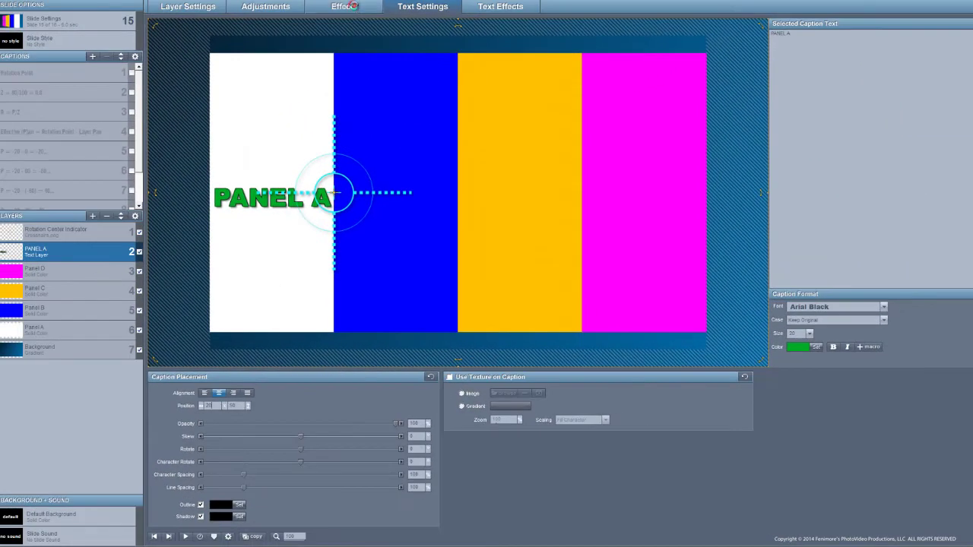
Step: Add multiple keyframes to the PANEL A layer and set its horizontal tilt to 45 at keyframe 2
click(351, 7)
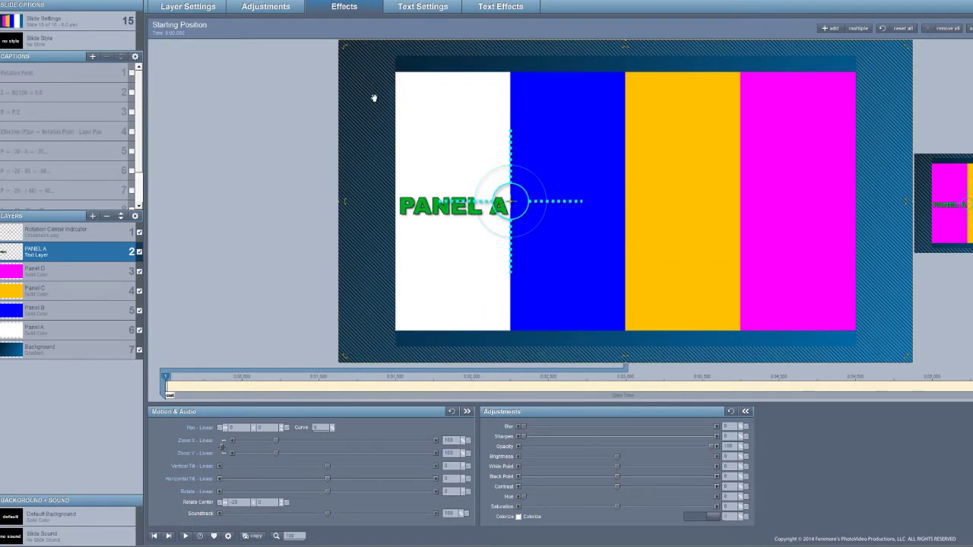
click(860, 29)
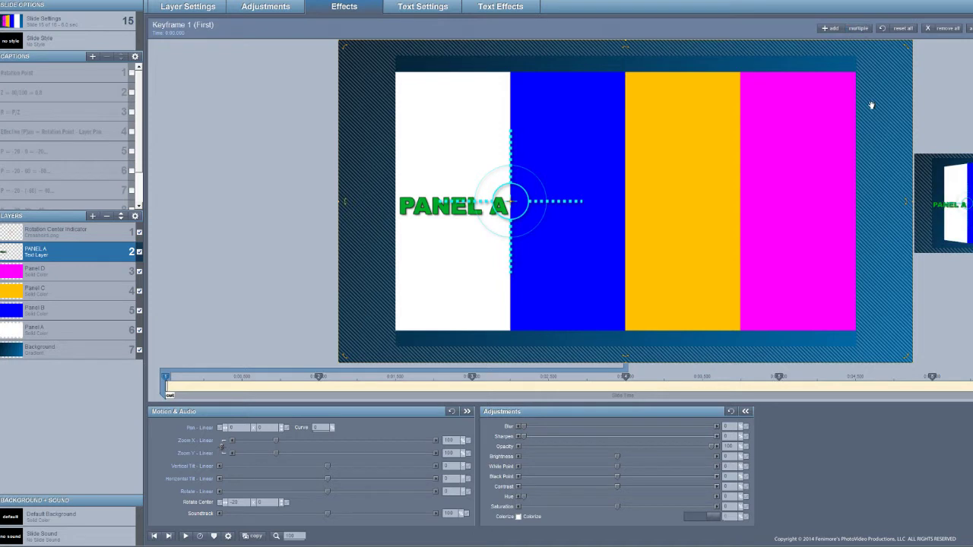
click(319, 377)
mouse_move(450, 484)
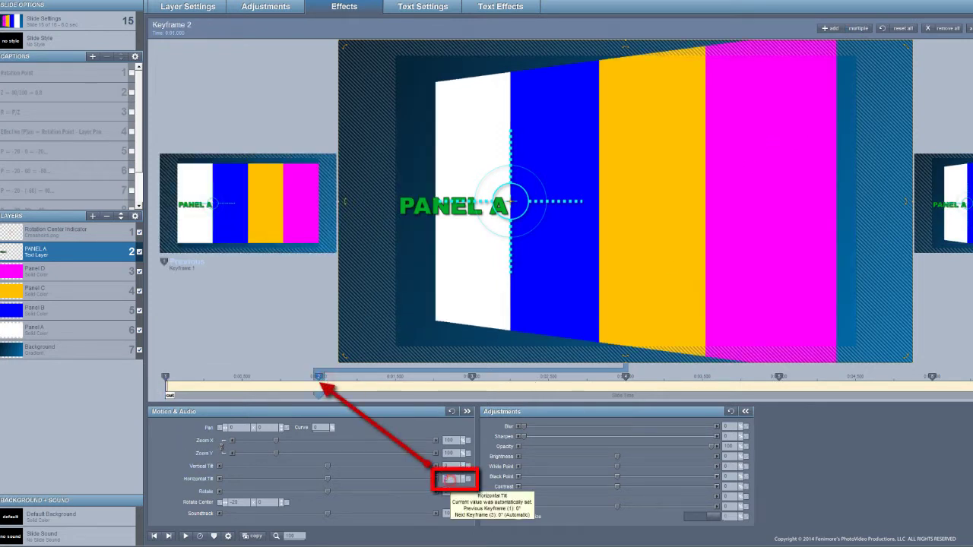
text(45)
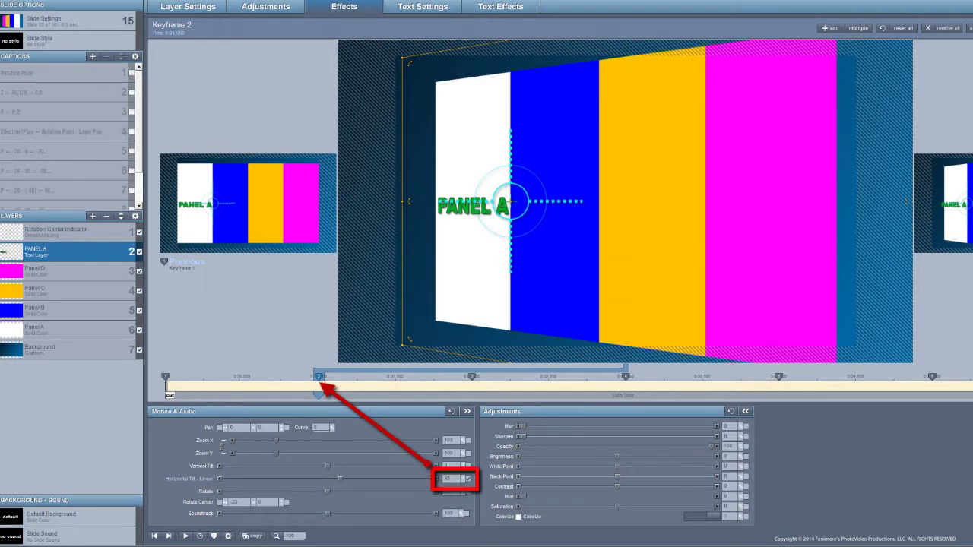
Step: Set the PANEL A layer's horizontal tilt to 45 at keyframe 5 and remove the tilt at keyframe 6
click(781, 378)
click(454, 478)
text(45)
key(Return)
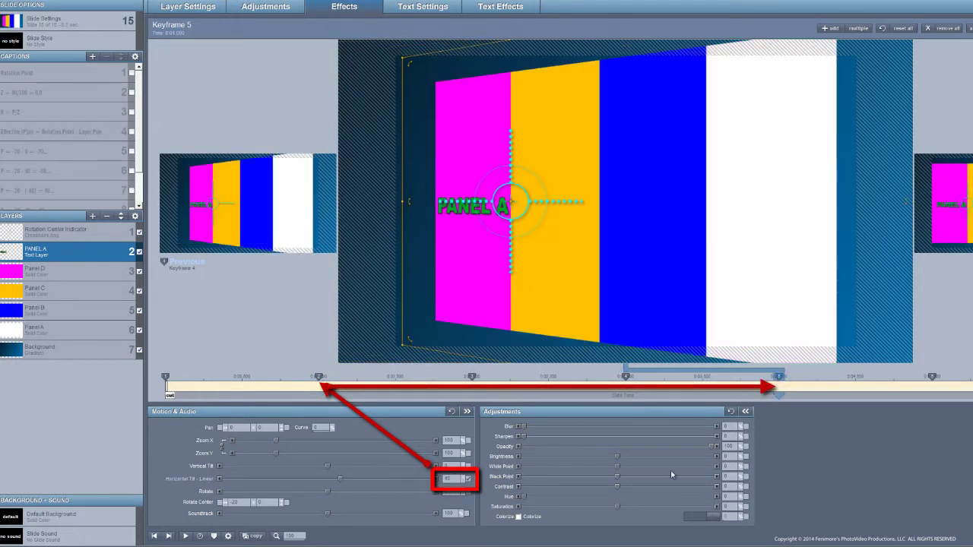
click(935, 378)
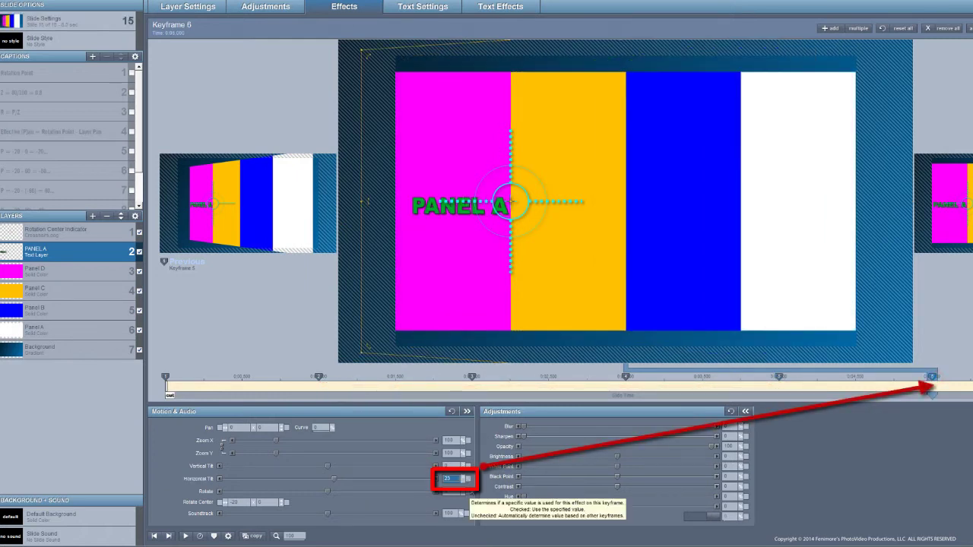
click(467, 479)
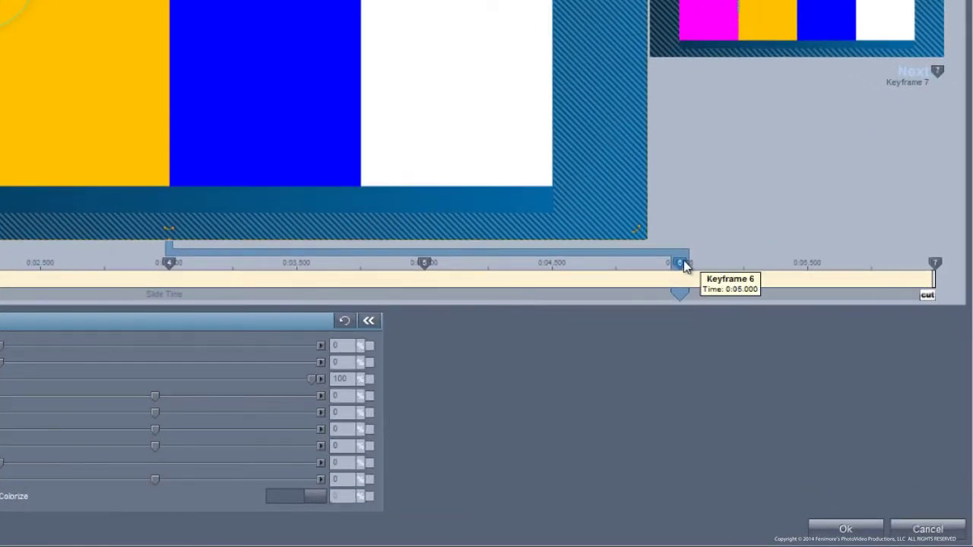
Step: Add 0.75 s to keyframe 6, add three more keyframes, and place keyframes 7, 8 and 9 at 5.5, 5.6 and 6.25 s
right_click(683, 264)
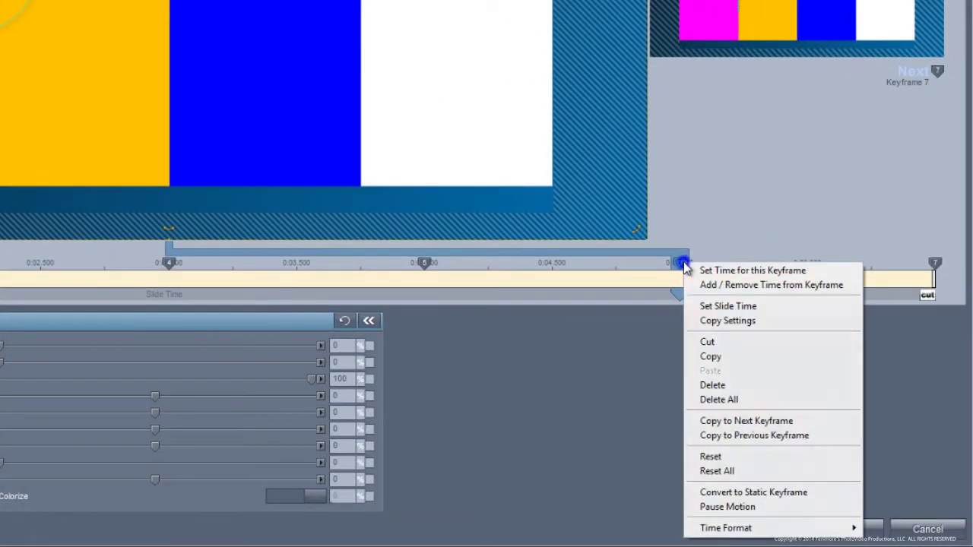
click(709, 289)
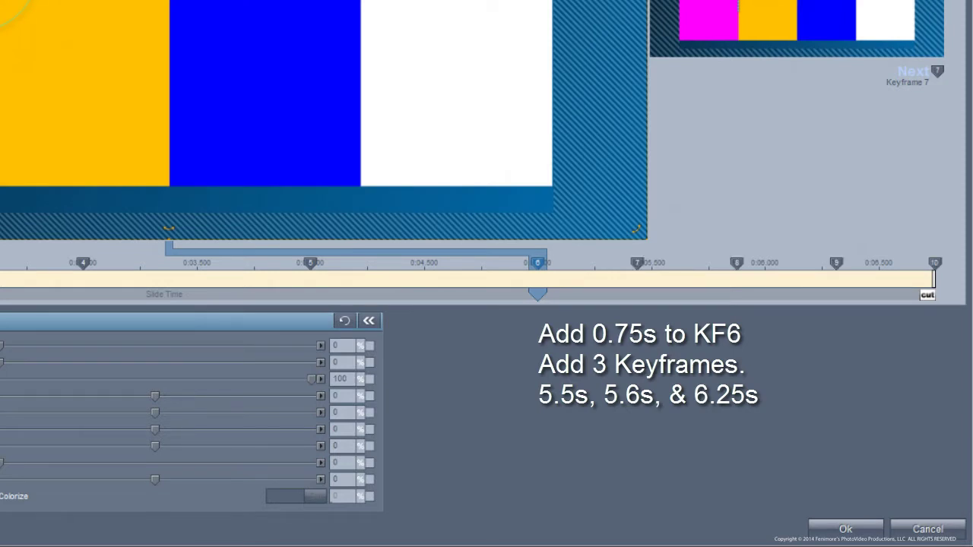
drag(637, 263, 654, 261)
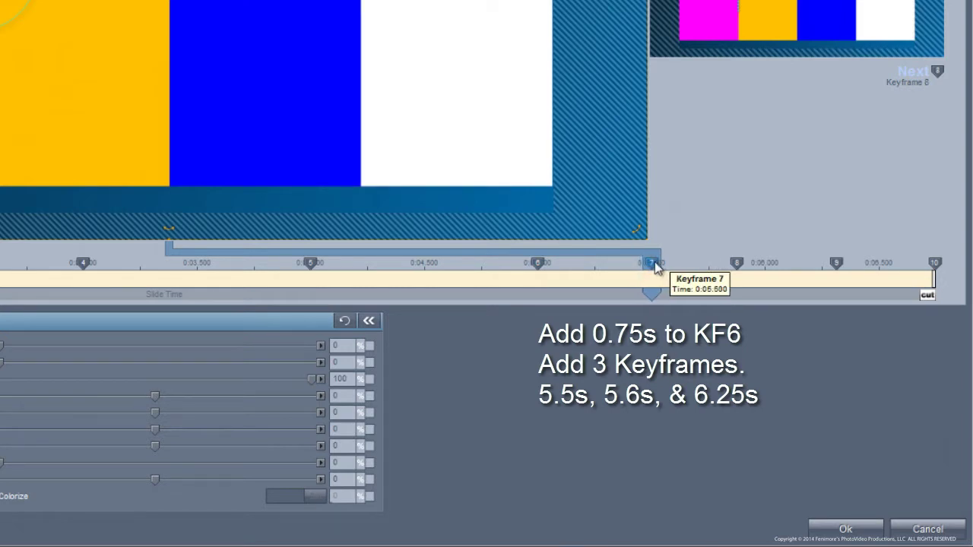
mouse_move(735, 262)
mouse_down()
mouse_move(687, 263)
mouse_move(676, 274)
mouse_up()
click(830, 264)
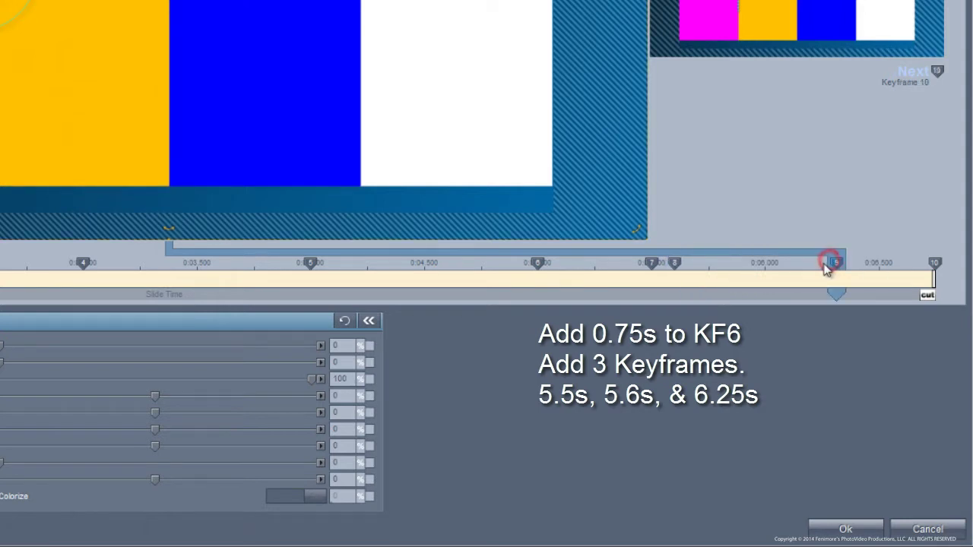
drag(827, 265, 818, 280)
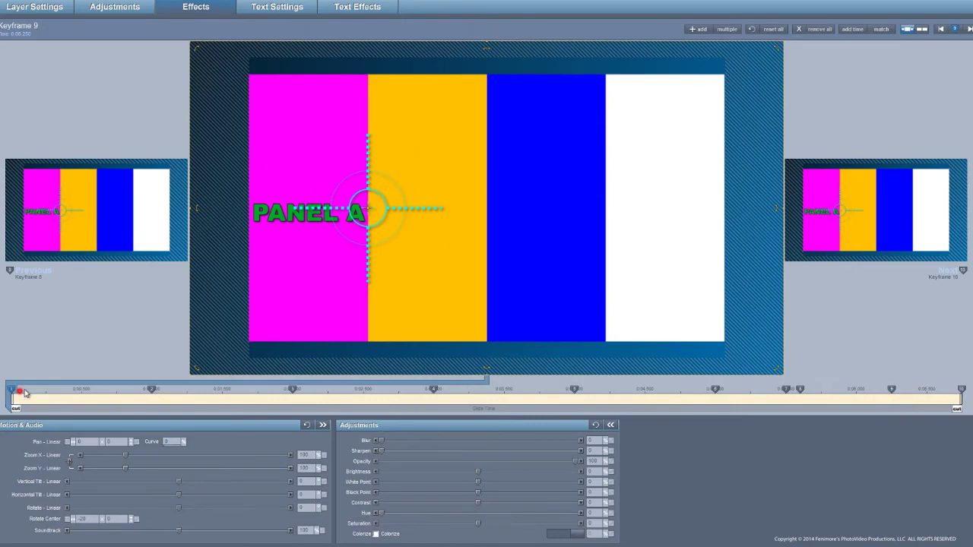
Step: Lock the PANEL A caption's position at 20, 50 on keyframe 2 in the text effects
click(13, 389)
click(356, 7)
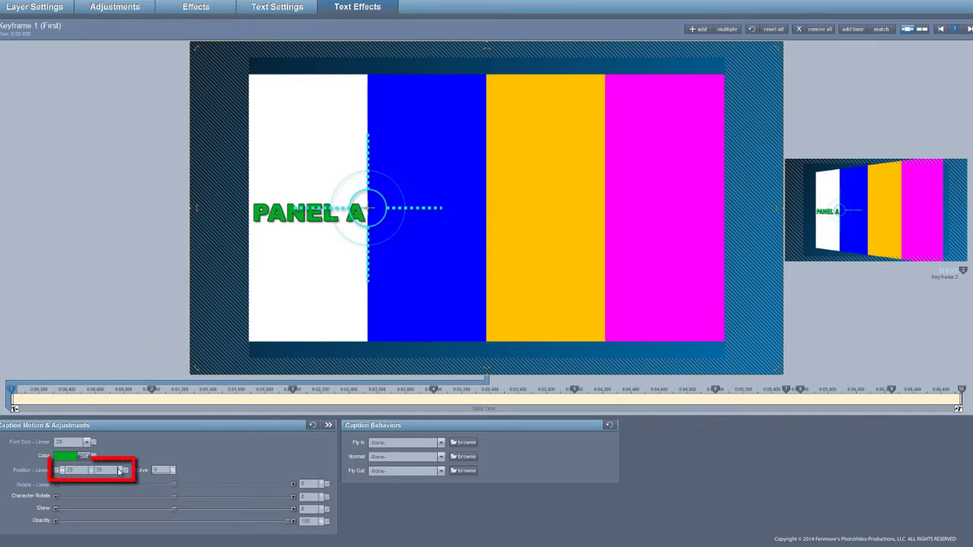
click(156, 386)
click(58, 471)
click(127, 471)
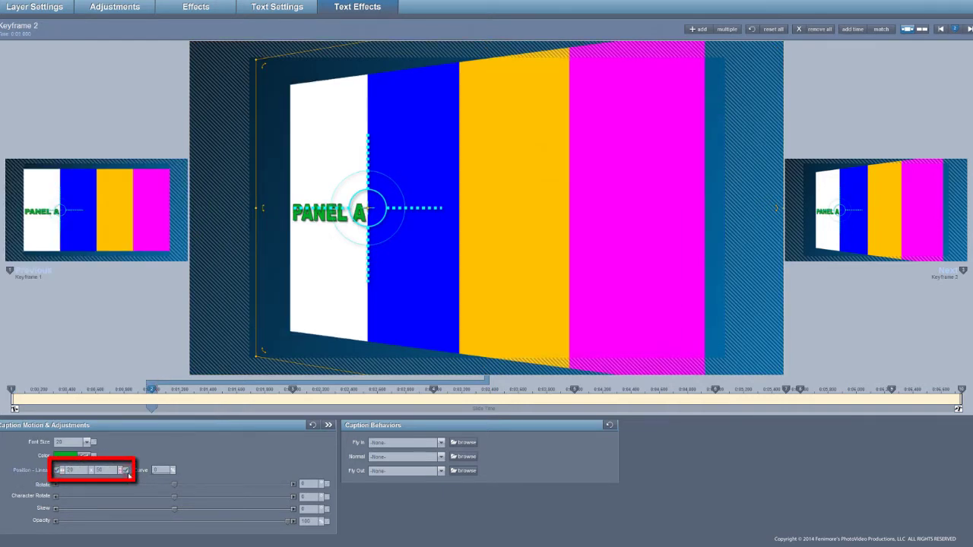
Step: Set the caption's vertical position to 15 at keyframe 3, keeping its horizontal position locked at 20
click(295, 391)
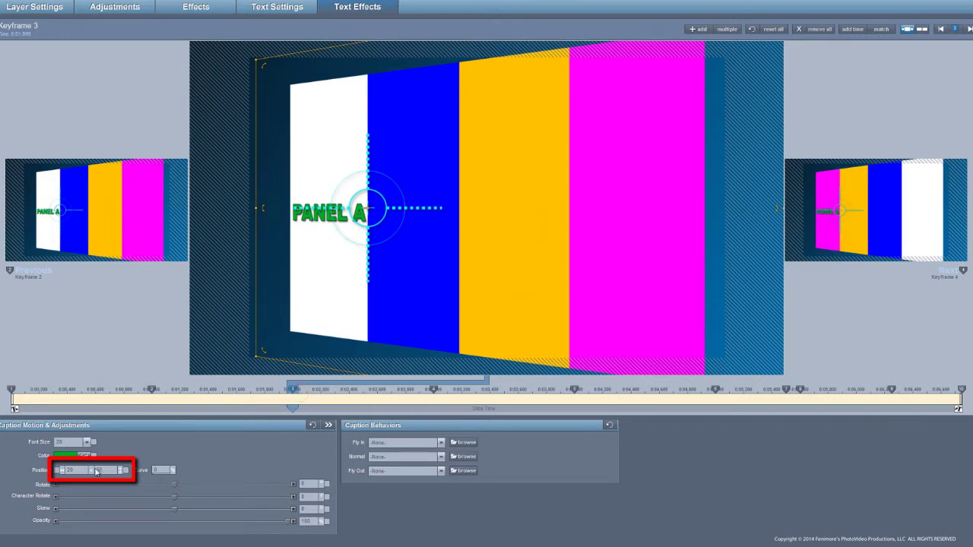
click(58, 471)
double_click(106, 470)
text(15)
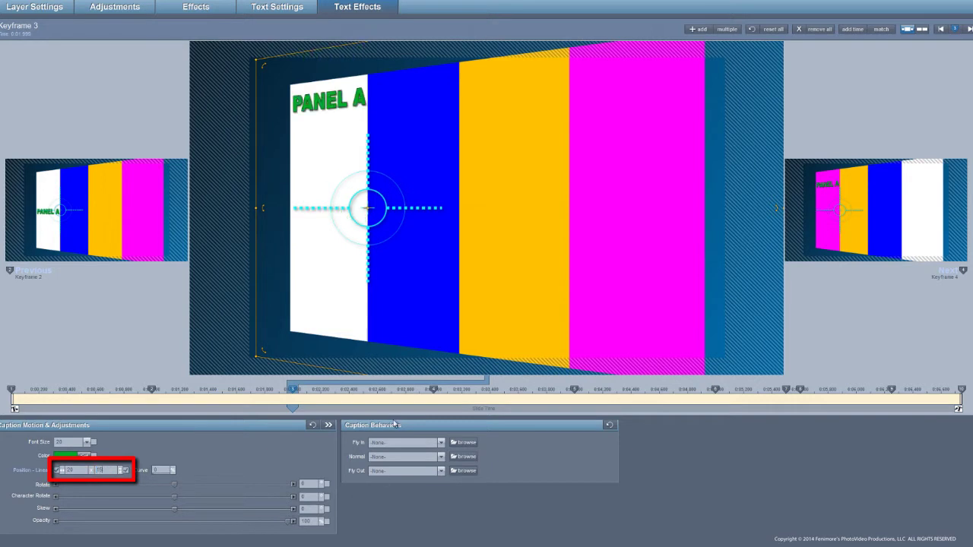
Step: Set the caption's position to 80, 15 at keyframe 4 so it sits on the white panel
click(441, 395)
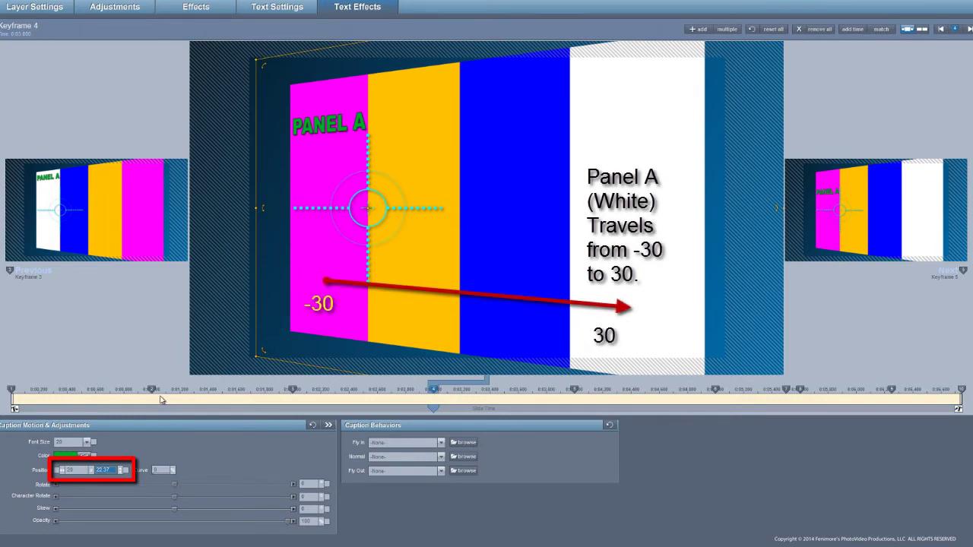
text(15)
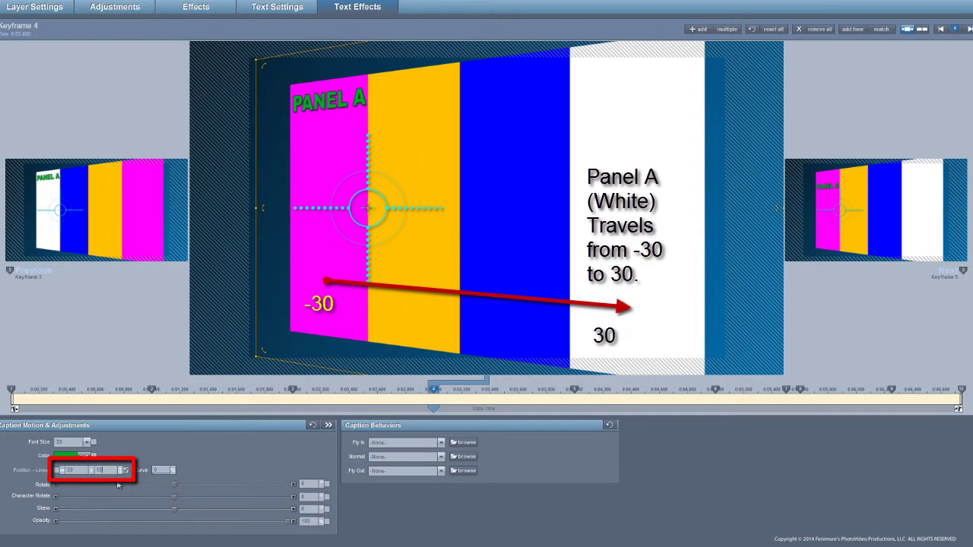
double_click(71, 470)
text(80)
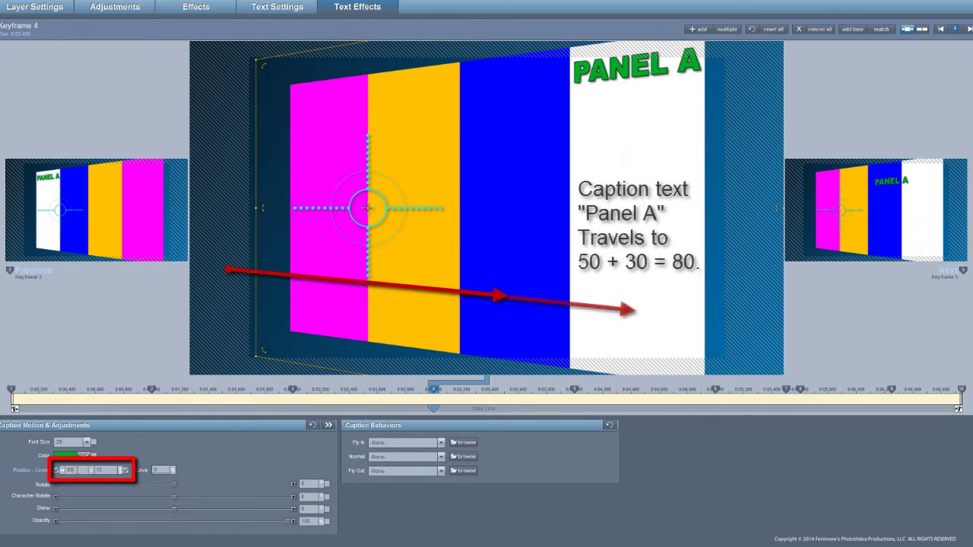
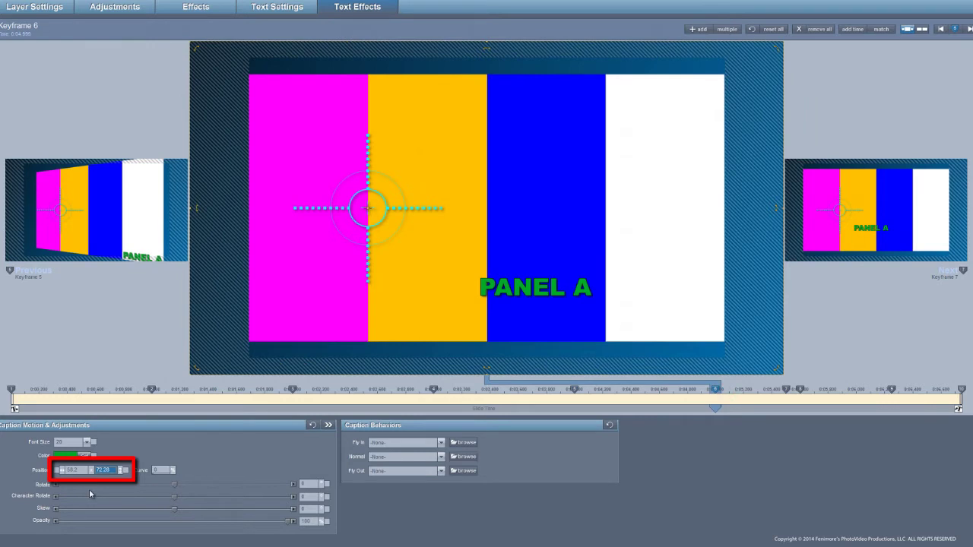
Step: Set the caption's position to 80, 85 at keyframe 6, near the bottom of the white panel
text(80)
key(Return)
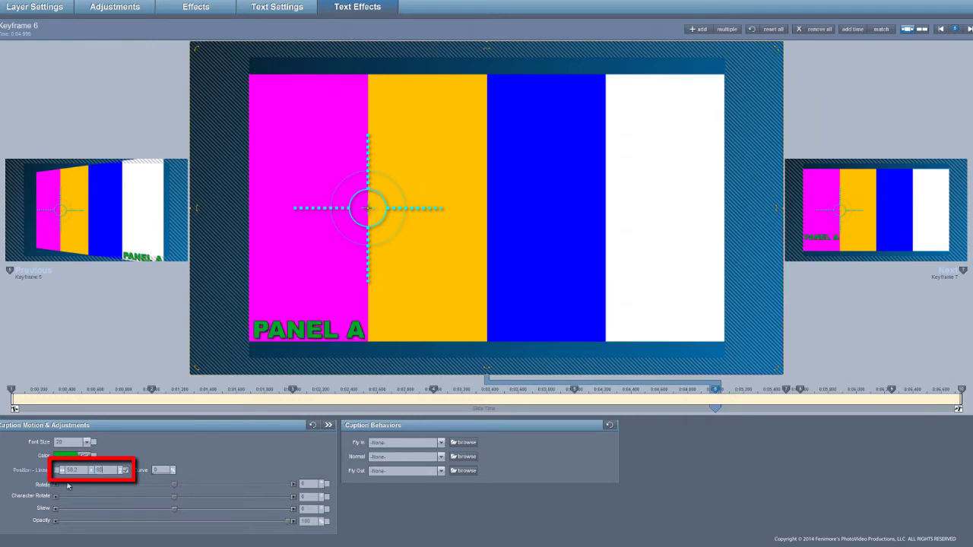
click(71, 472)
text(99)
key(Return)
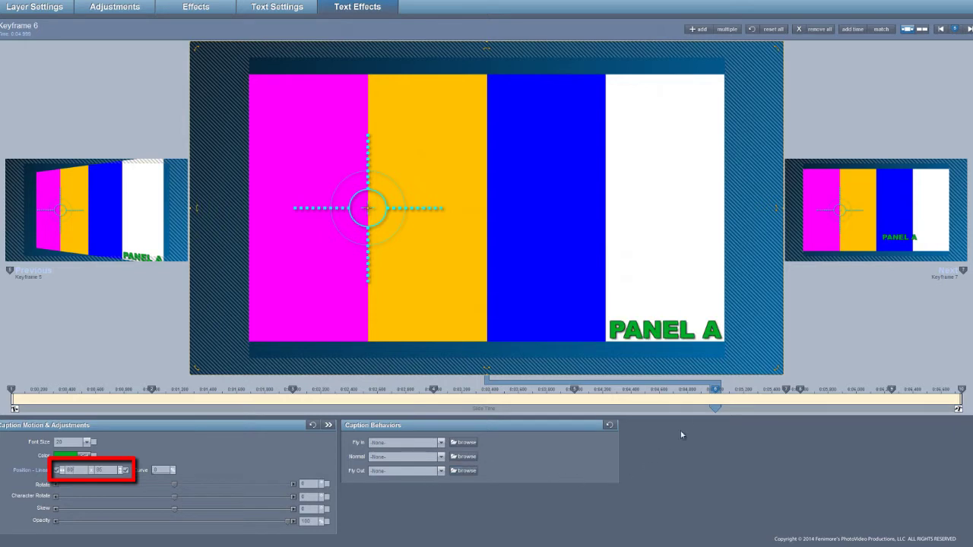
Step: Set the caption's position to 80, 50 at keyframe 7
click(783, 390)
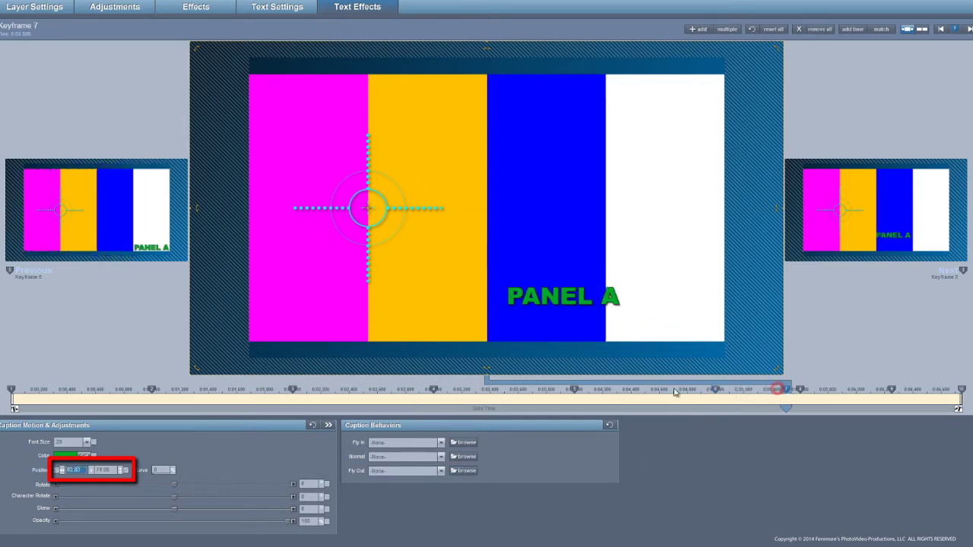
text(88)
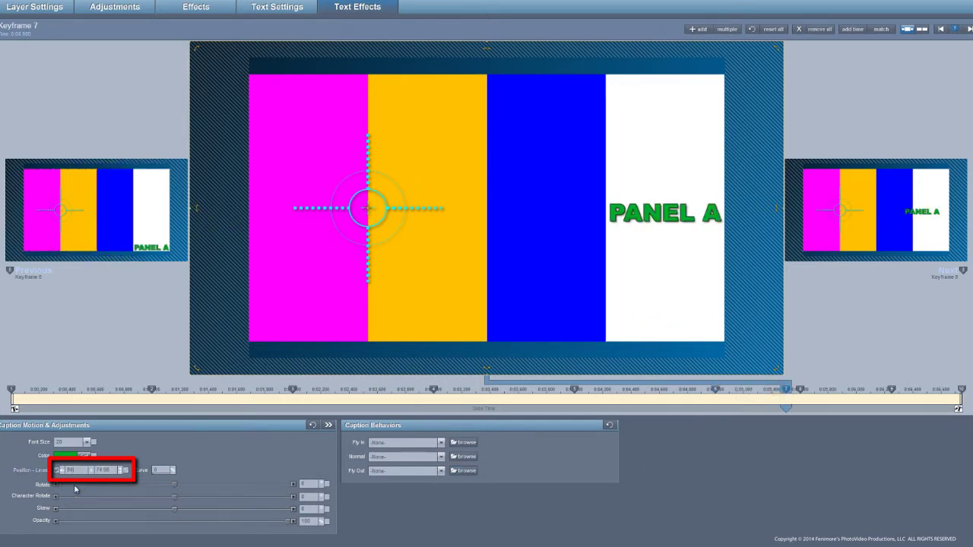
click(105, 470)
text(50)
Step: Set the caption's horizontal position to 80 at the last keyframe and return to the layer's motion effects
click(955, 394)
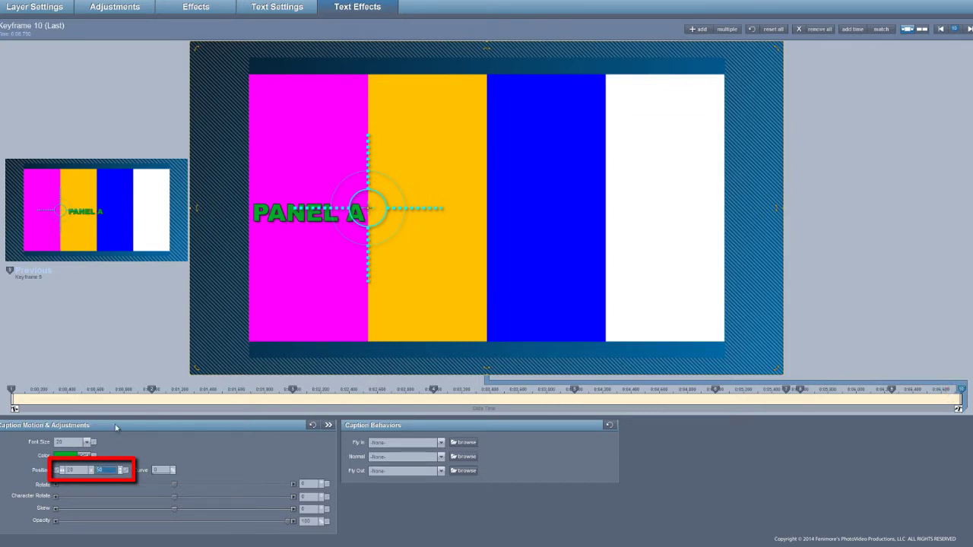
double_click(68, 471)
text(80)
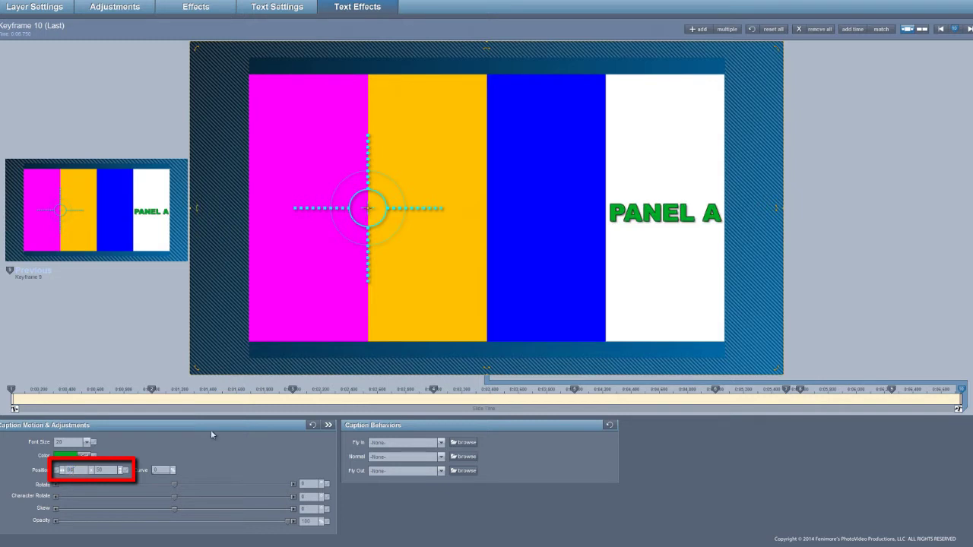
click(196, 7)
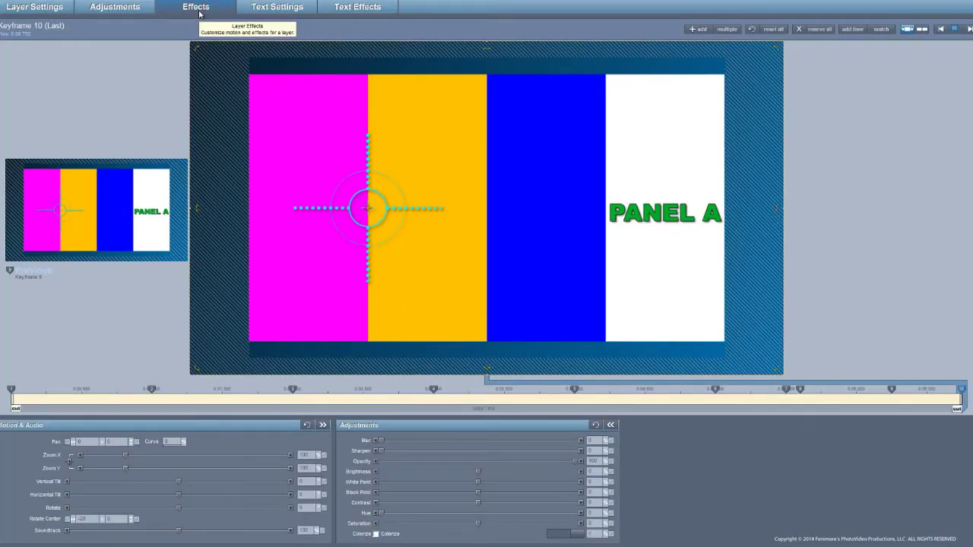
Step: At keyframe 8, set the caption layer's horizontal rotate center to 30 and lock its current rotation as a keyed value
click(788, 390)
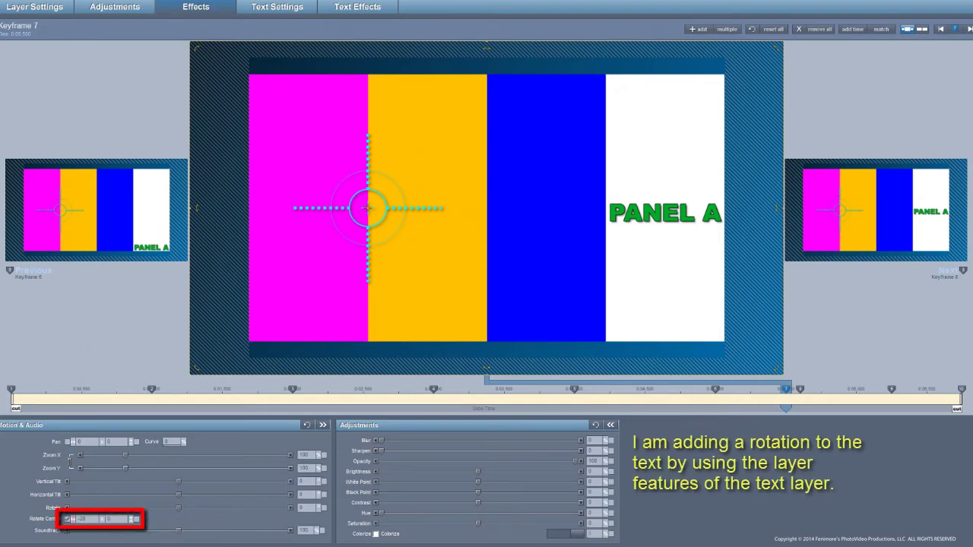
click(801, 390)
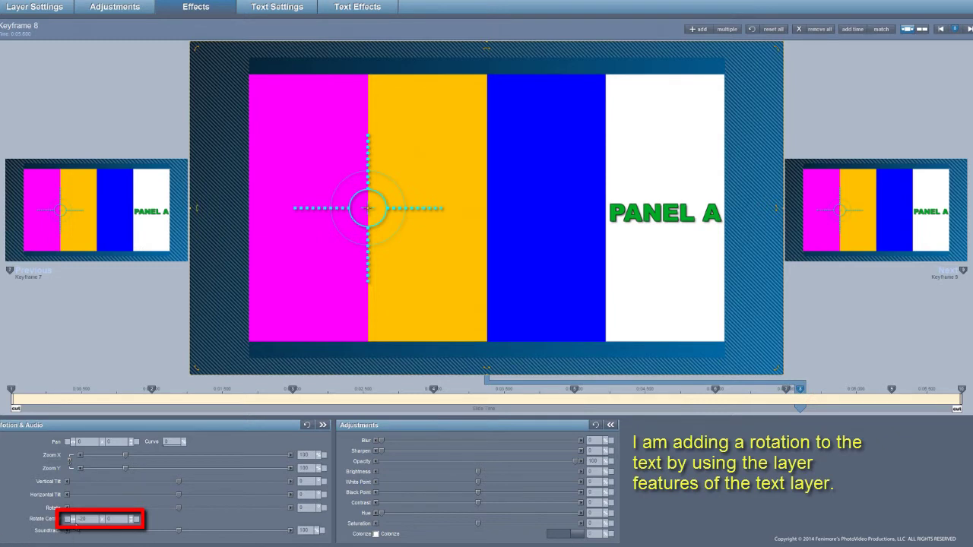
click(68, 520)
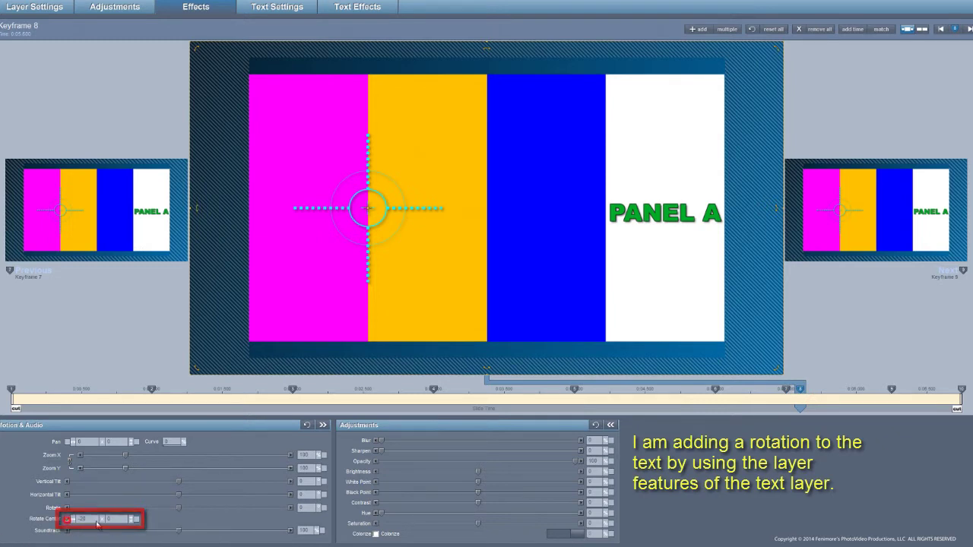
text(30)
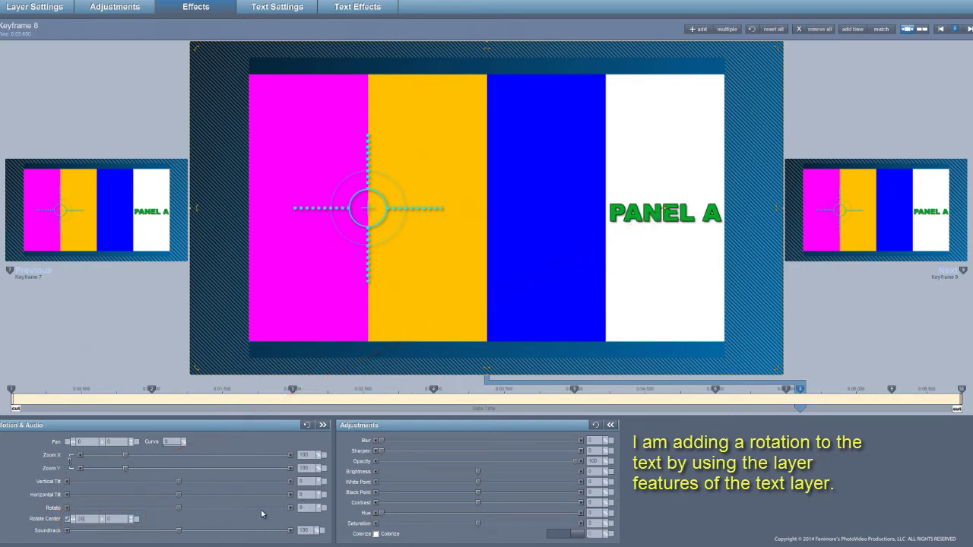
click(325, 509)
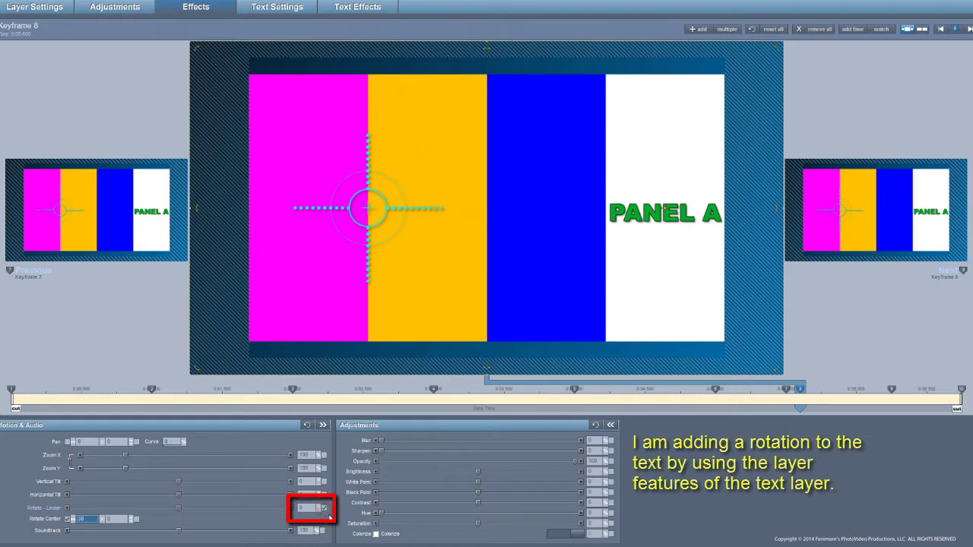
Step: Set the caption layer's rotation to 90 at keyframe 9
click(894, 392)
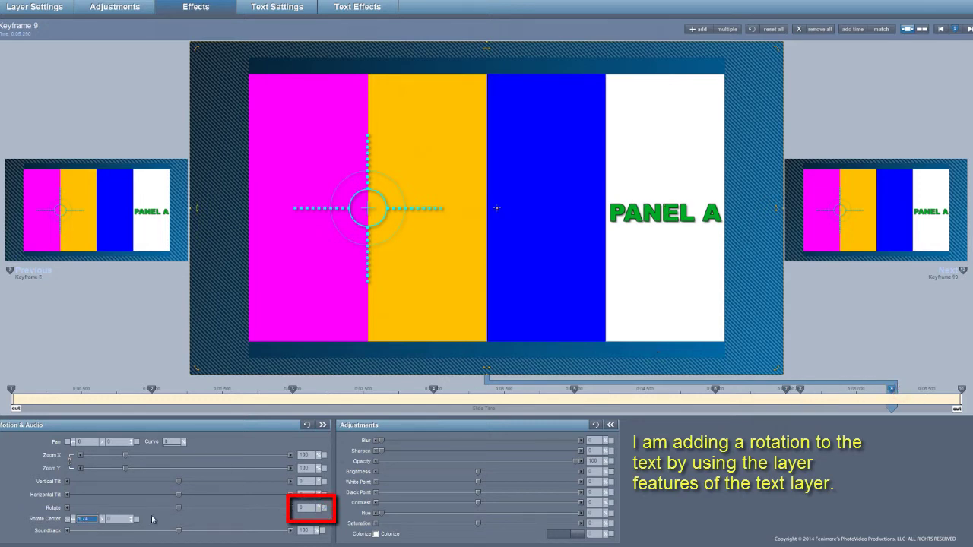
click(315, 507)
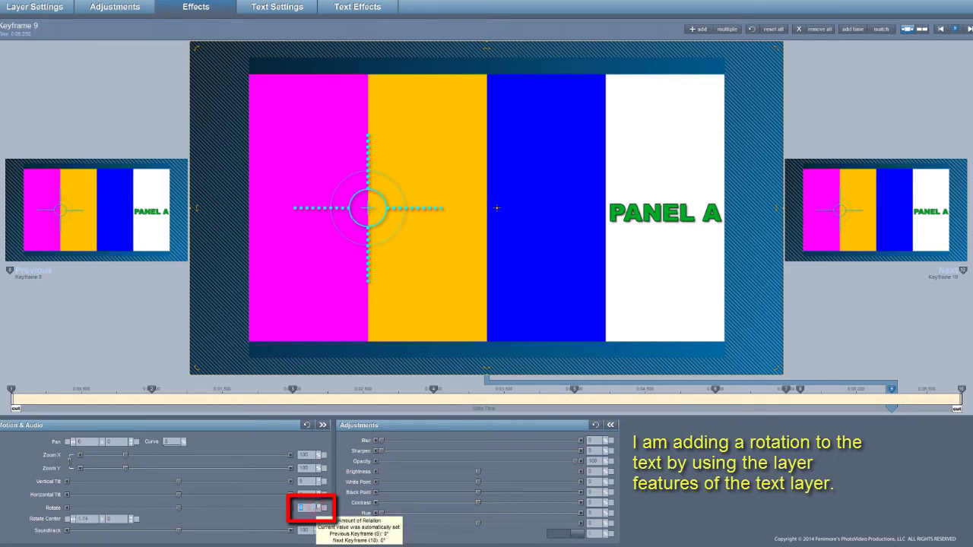
text(90)
key(Return)
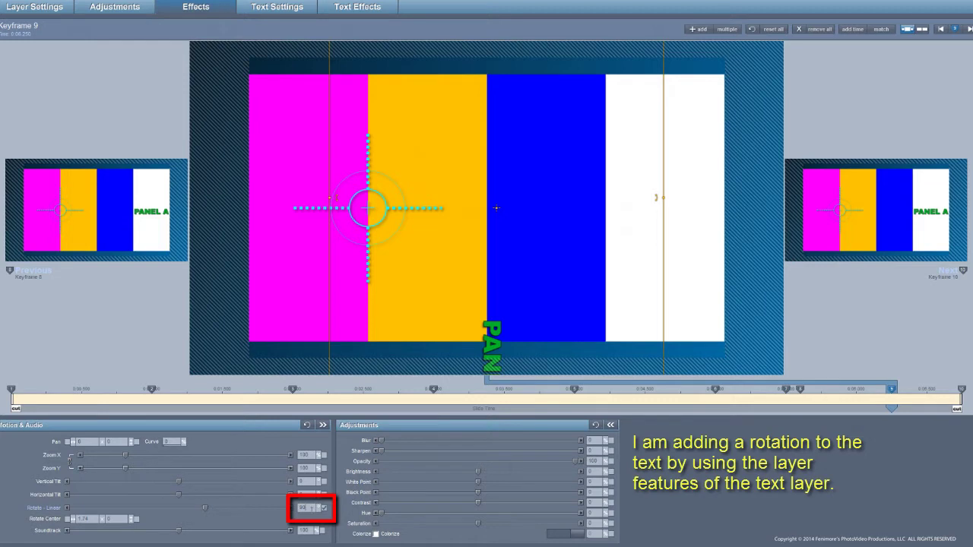
Step: At the last keyframe, set the caption layer's rotation to 90 and its horizontal rotate center to 30, and preview the motion
click(961, 389)
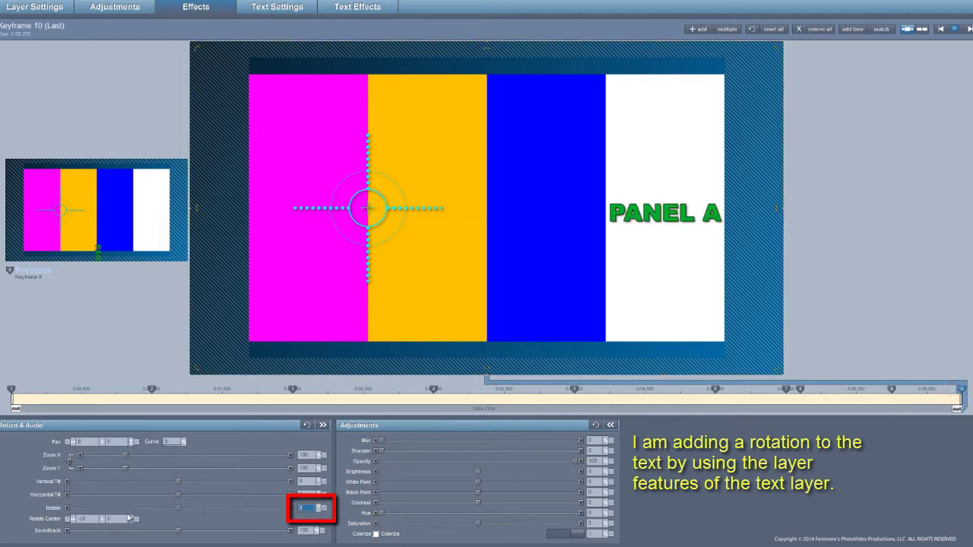
text(90)
key(Return)
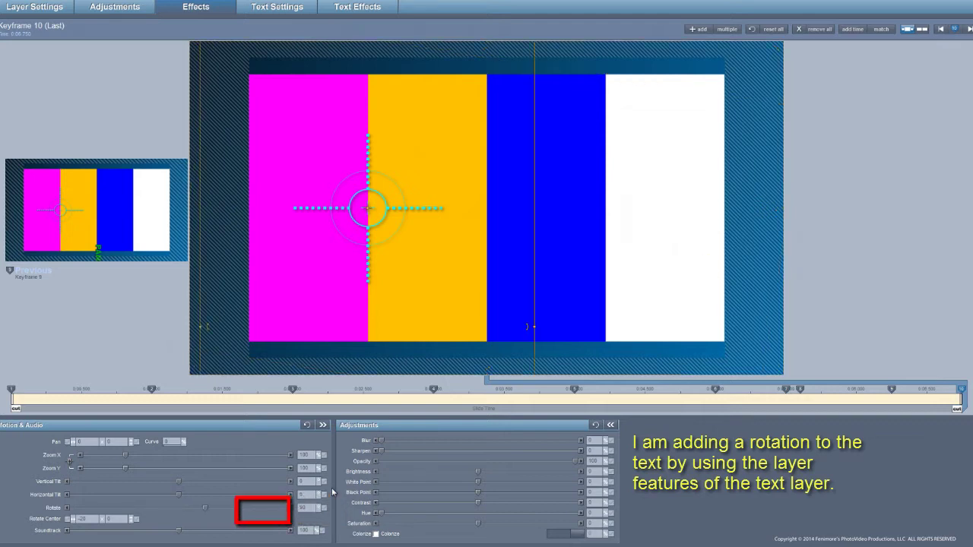
double_click(84, 520)
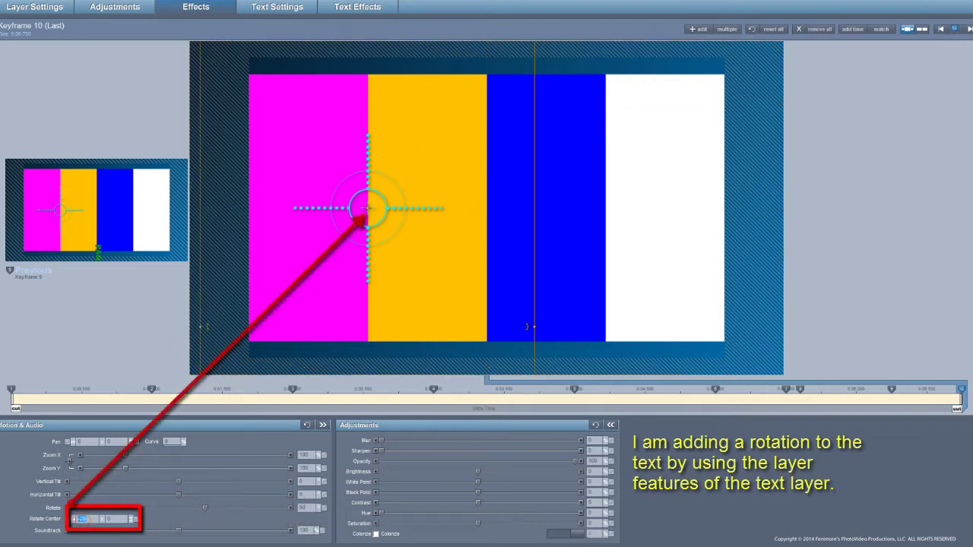
text(30)
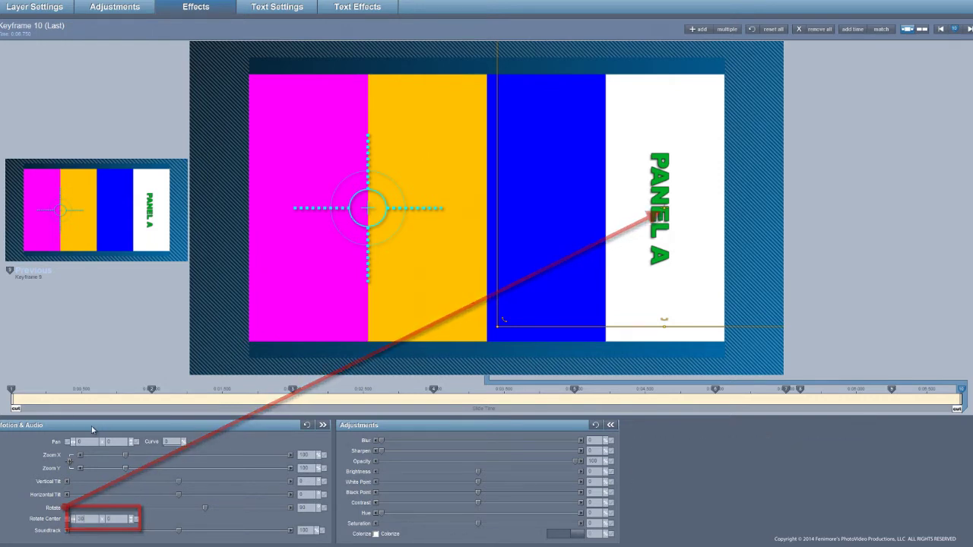
drag(25, 411, 960, 407)
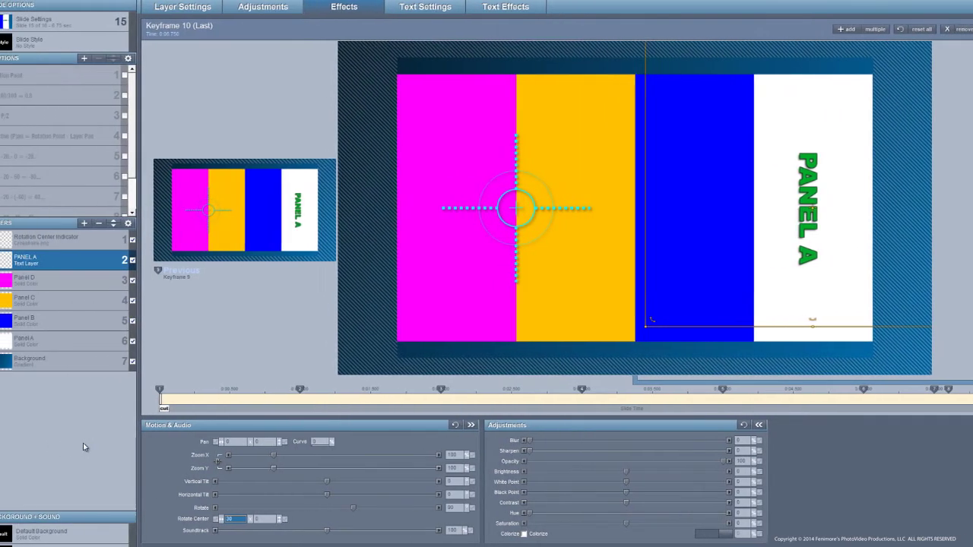
Step: Return to the first keyframe, duplicate the PANEL A text layer and change the copy's caption to PANEL B
click(175, 389)
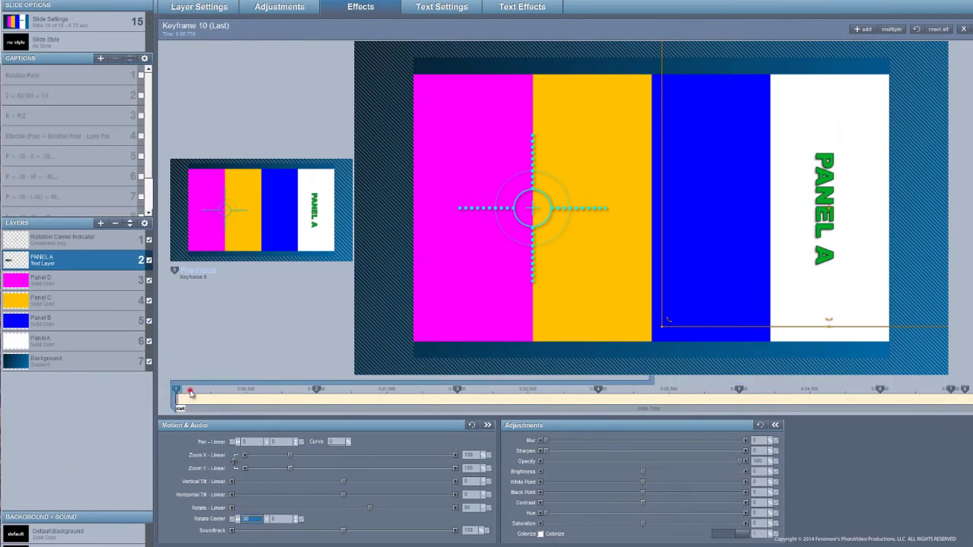
right_click(50, 261)
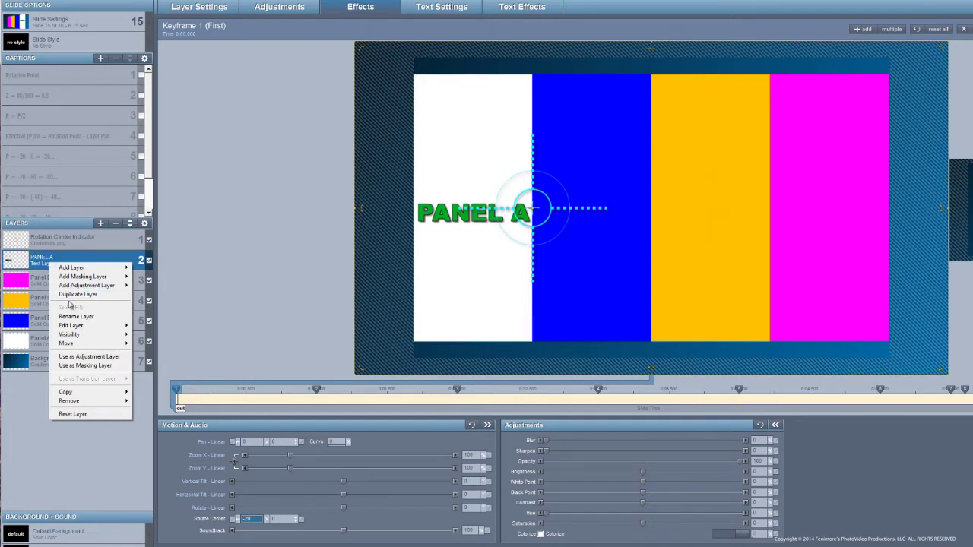
click(68, 295)
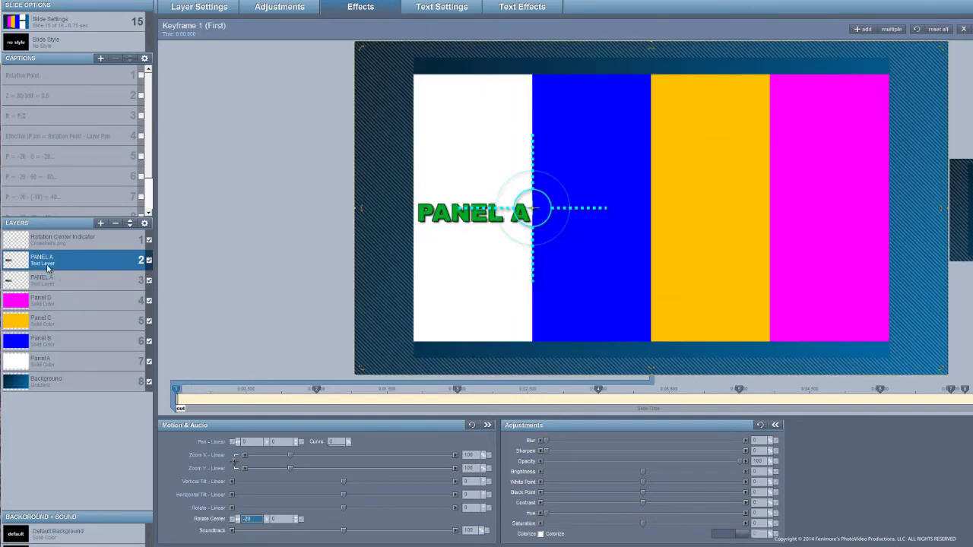
right_click(47, 265)
mouse_move(87, 328)
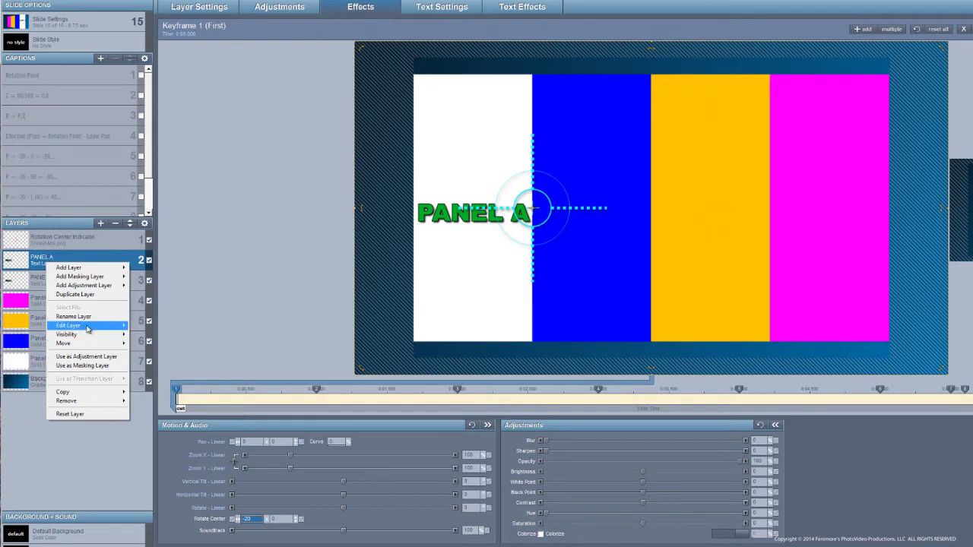
click(29, 347)
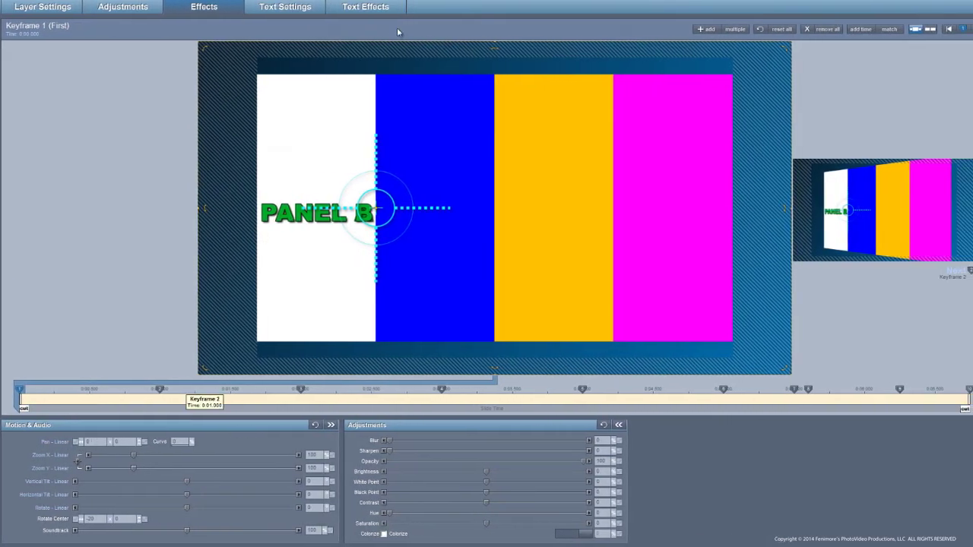
Step: Set the PANEL B caption's horizontal position to 40 at keyframe 1 so it sits on the blue panel
click(278, 5)
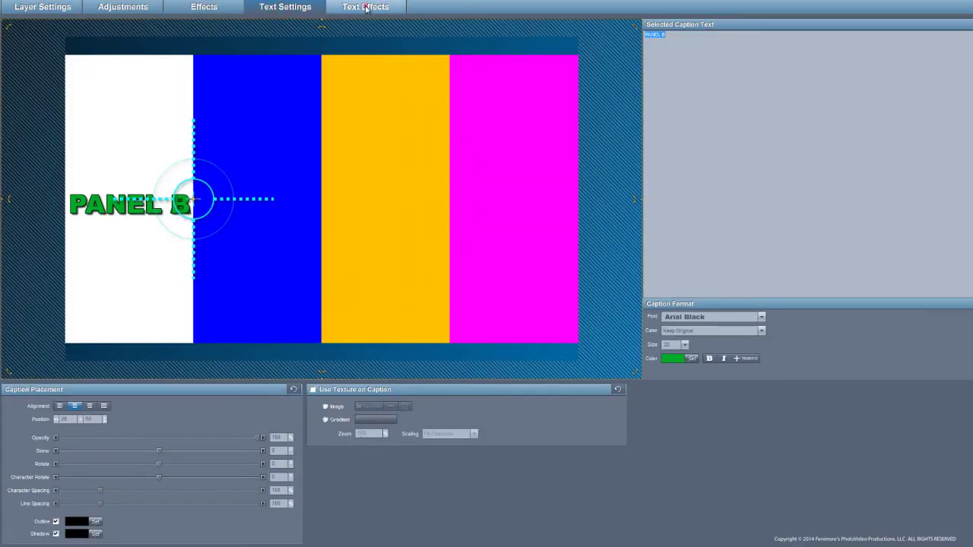
click(365, 6)
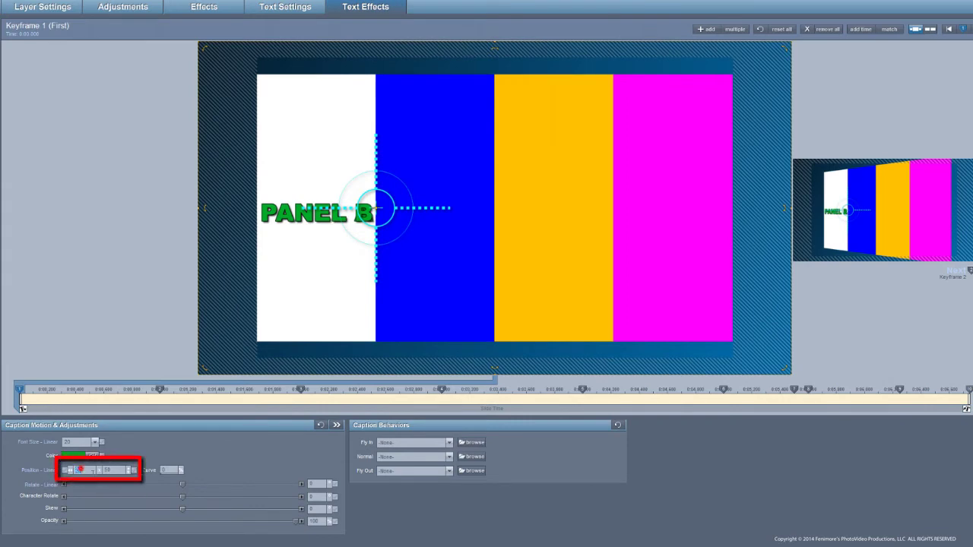
text(40)
key(Return)
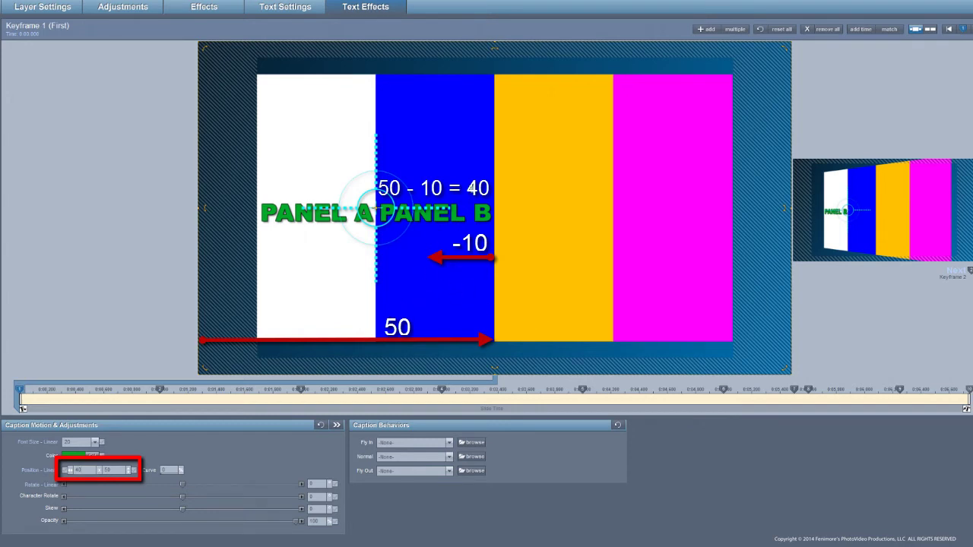
Step: Set the PANEL B caption's horizontal position to 40 at keyframe 2
click(159, 390)
click(82, 470)
text(4)
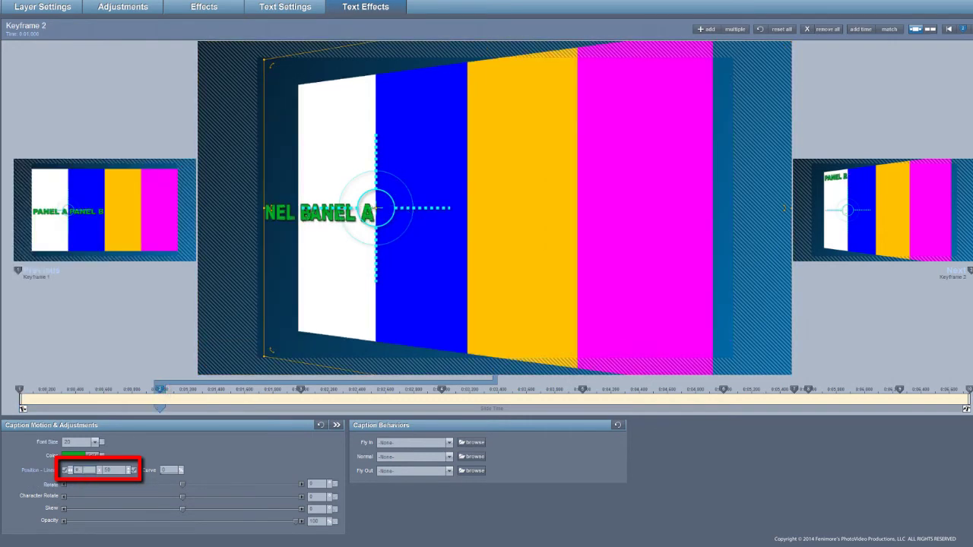
text(0)
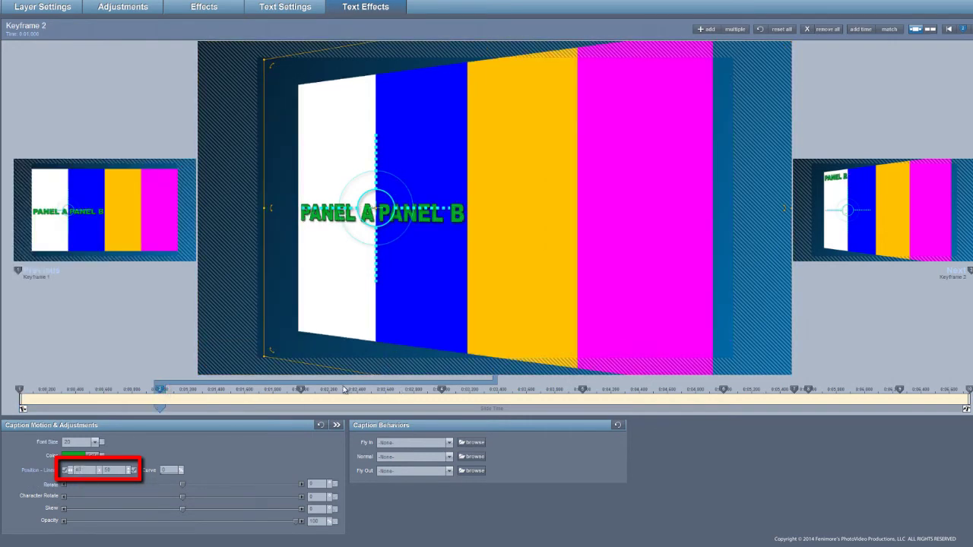
Step: Set the PANEL B caption's position to 40, 35 at keyframe 3
click(312, 390)
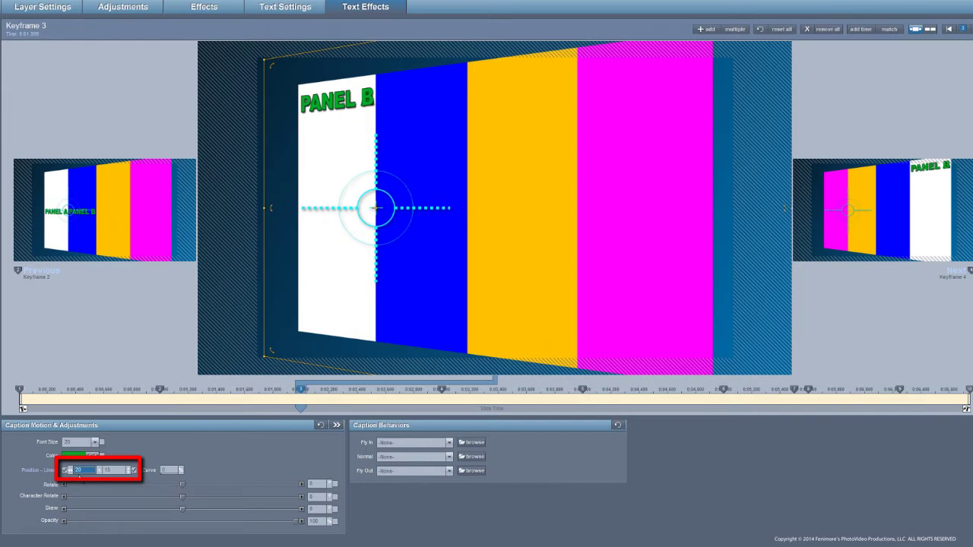
text(40)
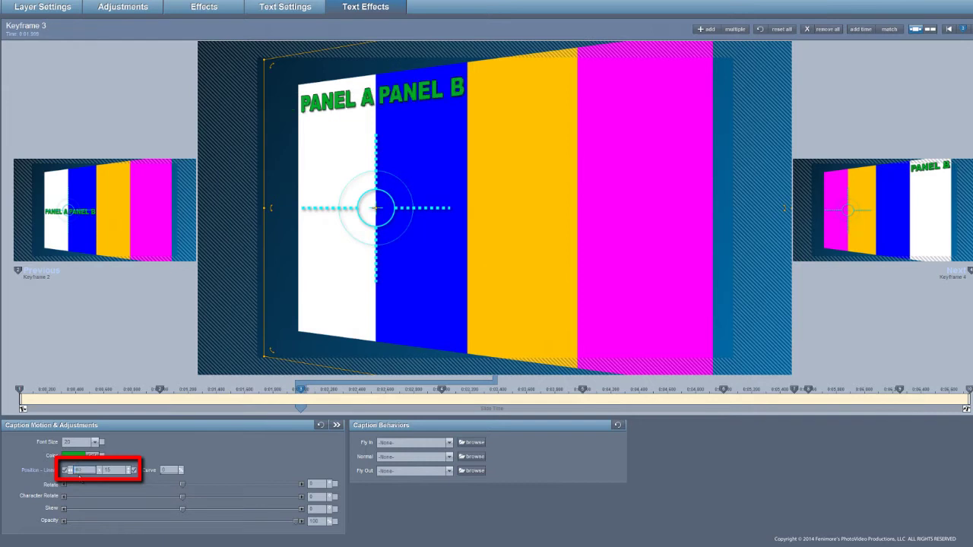
click(114, 472)
text(30)
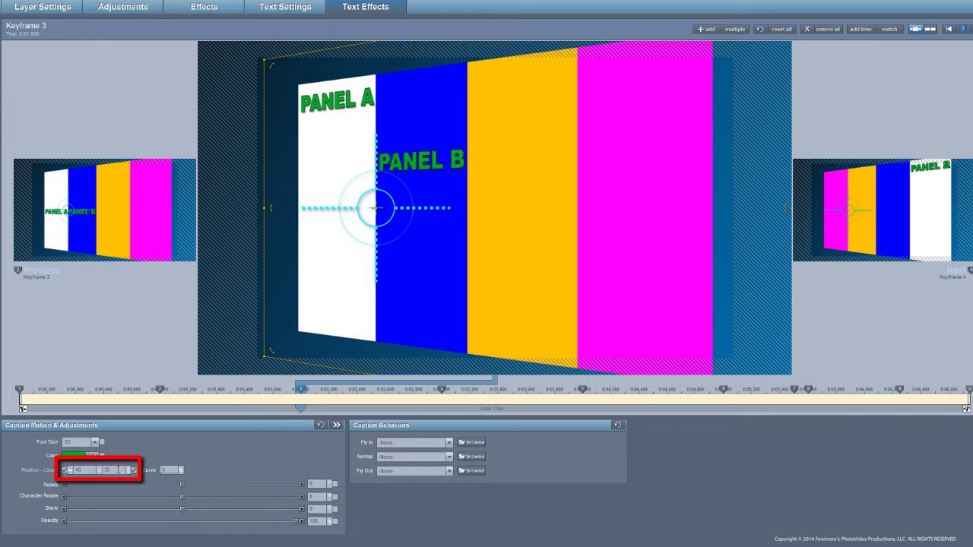
Step: Set the PANEL B caption's position to 60, 35 at keyframe 4 so it follows the swapped blue panel
click(450, 391)
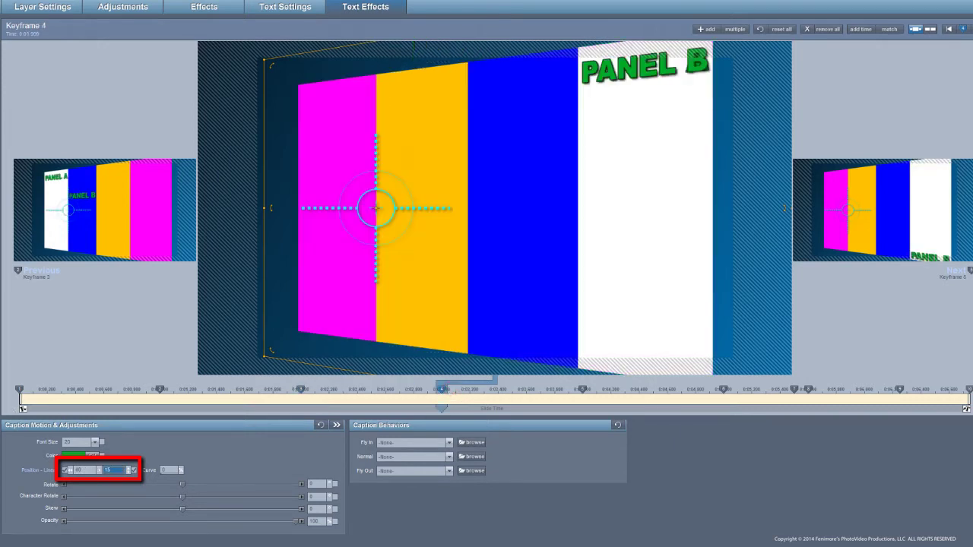
click(86, 471)
text(60)
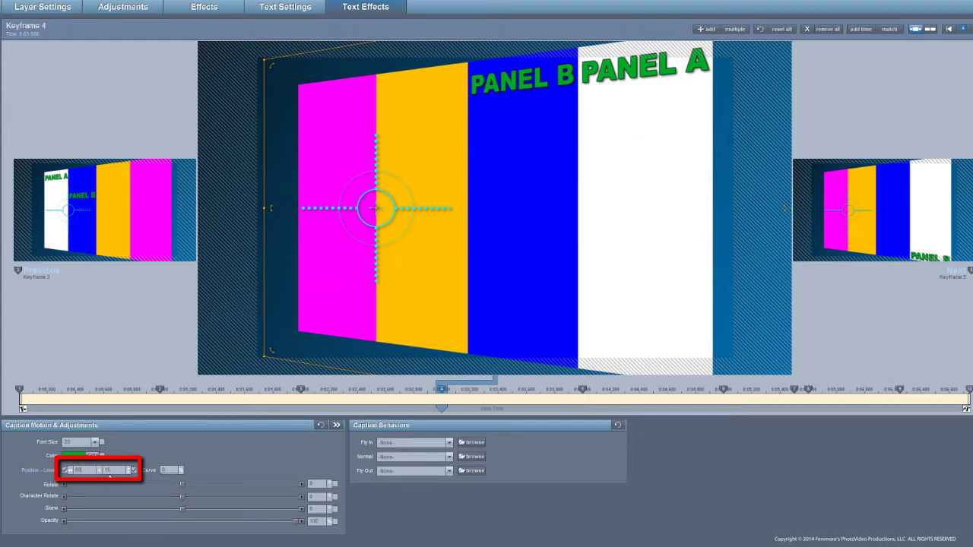
double_click(110, 473)
text(35)
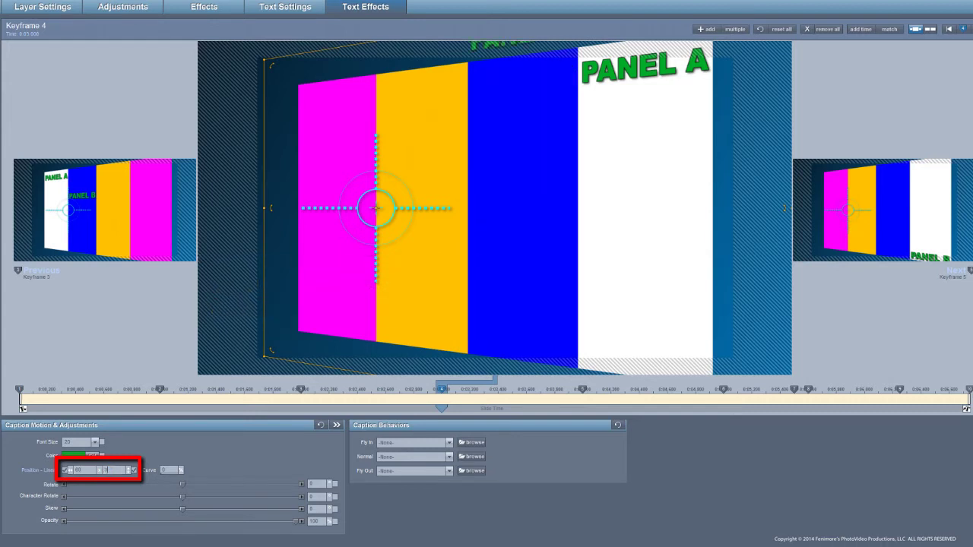
key(Return)
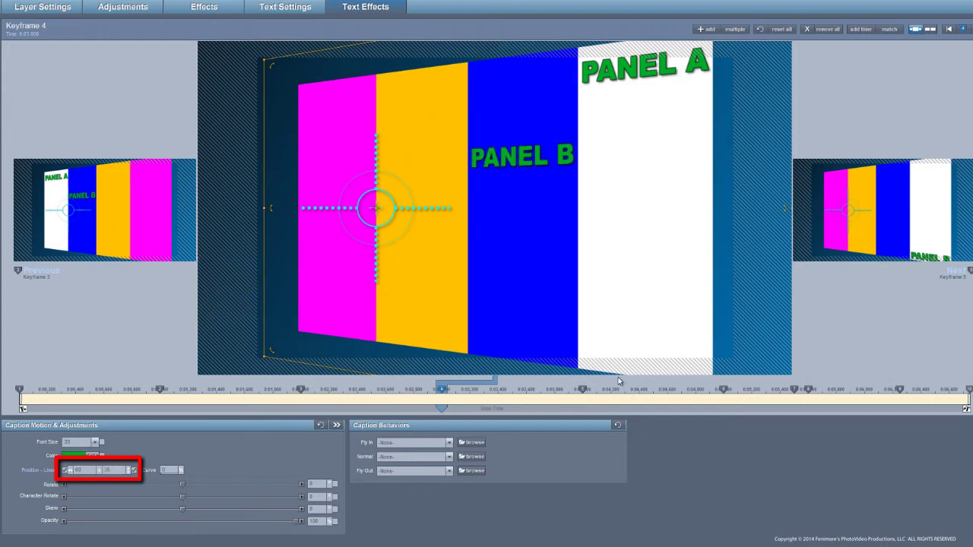
Step: Set the PANEL B caption's position to 60, 65 at keyframe 5, on the lower part of the blue panel
click(583, 390)
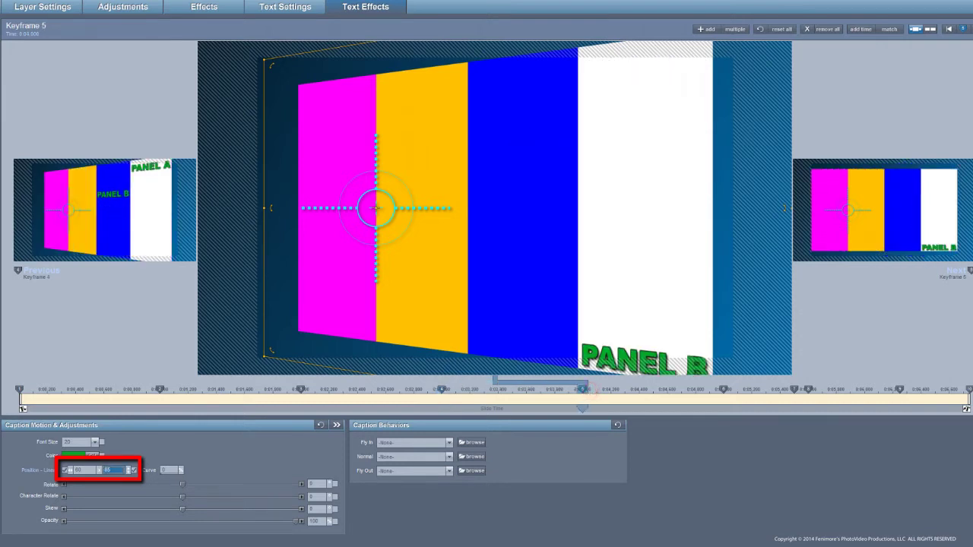
text(65)
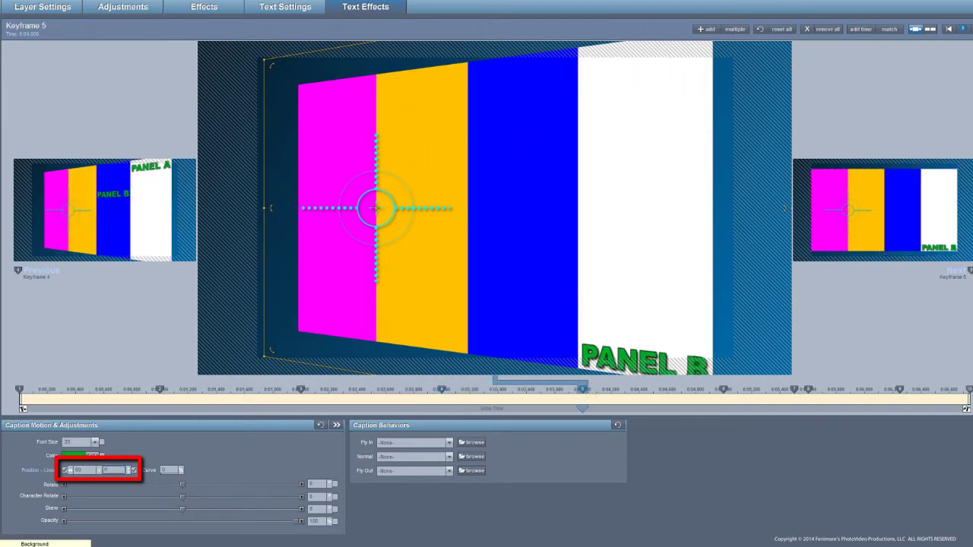
key(Return)
double_click(80, 469)
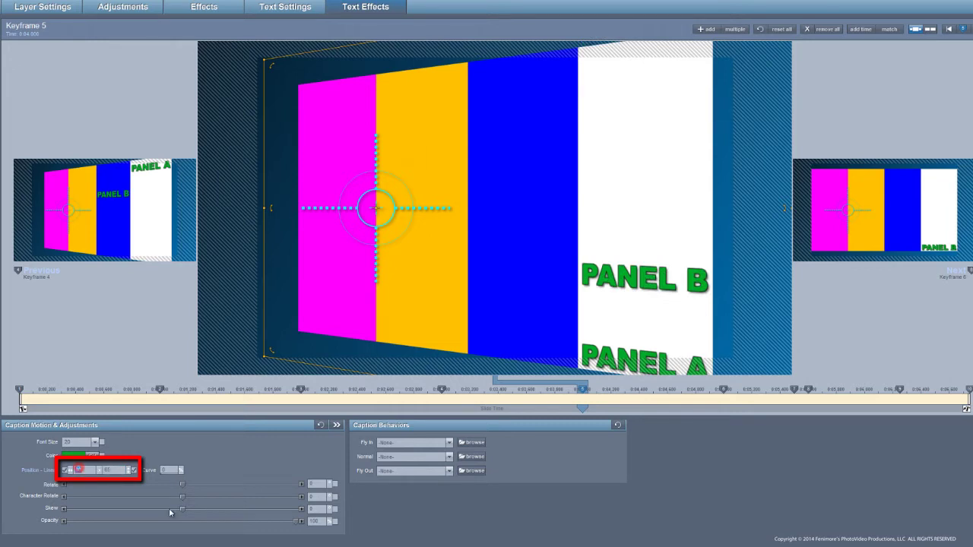
text(60)
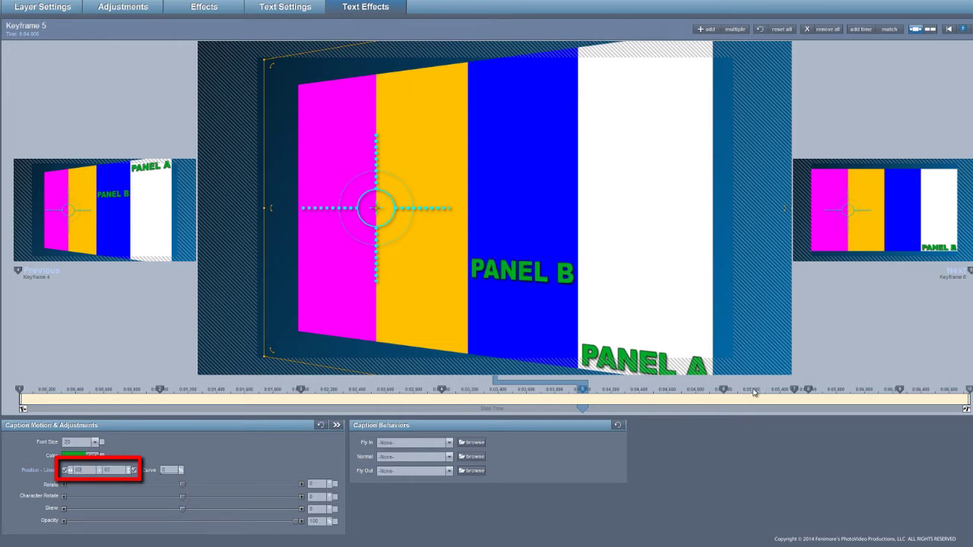
Step: Set the PANEL B caption's position to 60, 65 at keyframe 6, on the lower part of the blue panel
click(727, 390)
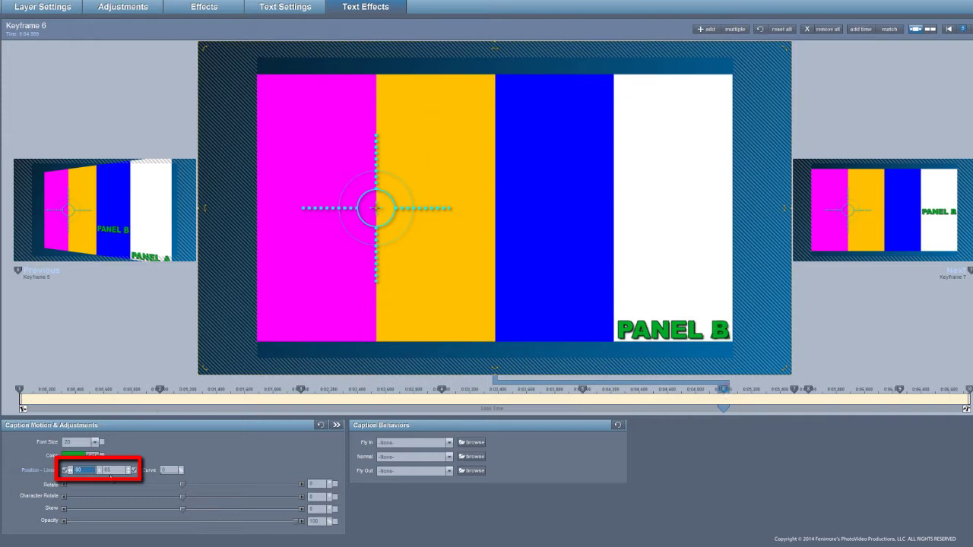
text(60)
key(Return)
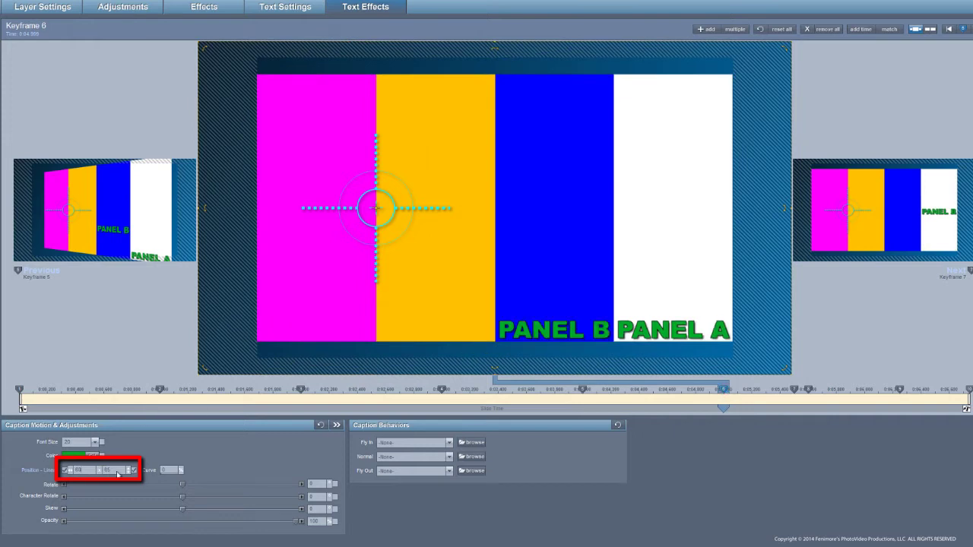
double_click(116, 471)
text(65)
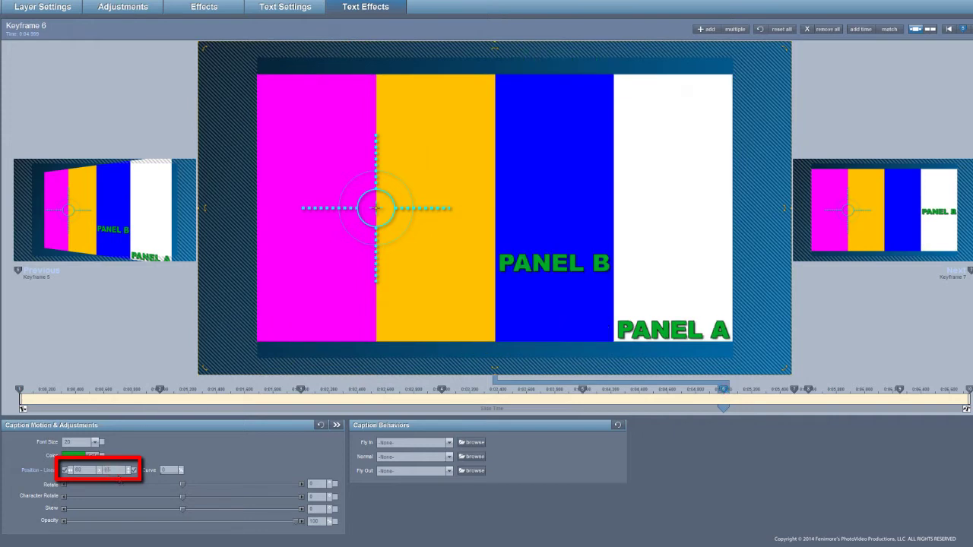
Step: Set the PANEL B caption's horizontal position to 60 at keyframe 7 and at the last keyframe
click(796, 392)
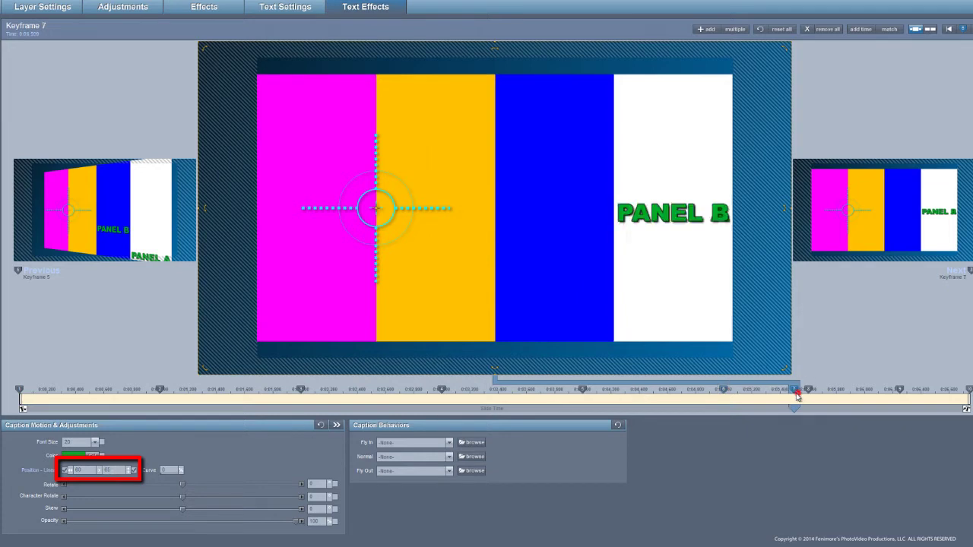
double_click(79, 470)
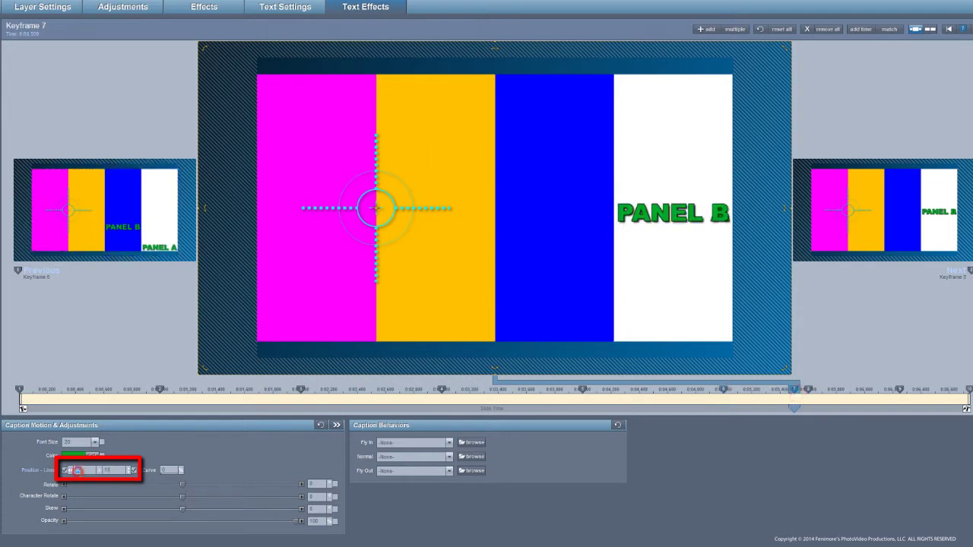
text(60)
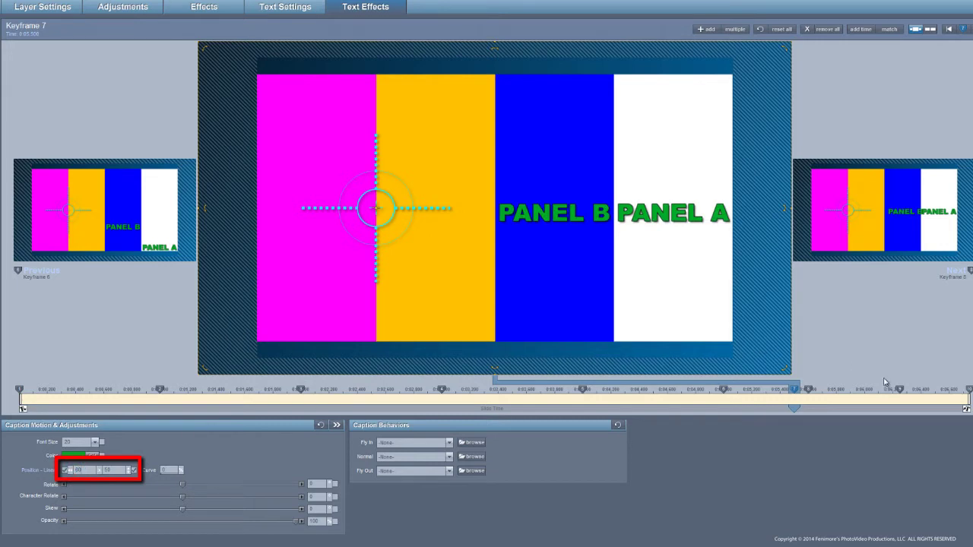
click(961, 389)
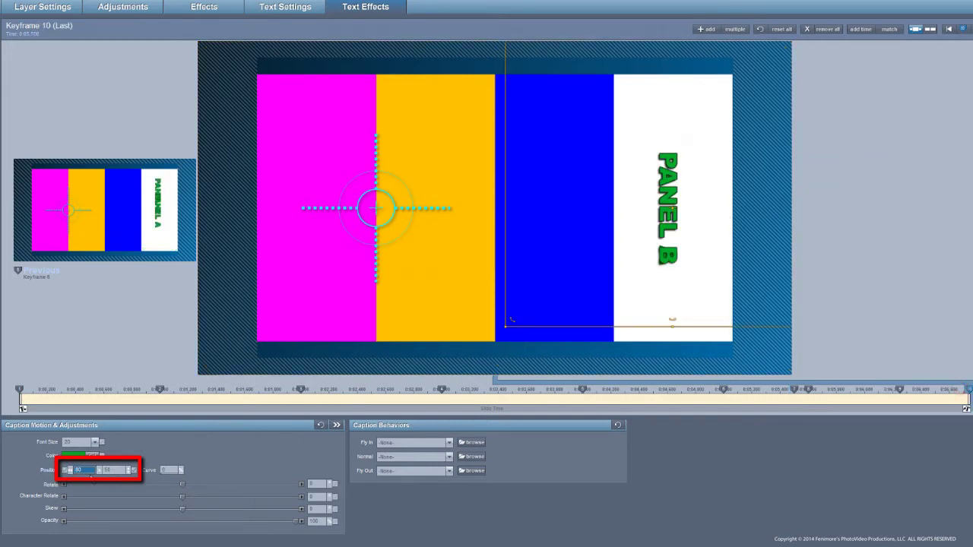
text(60)
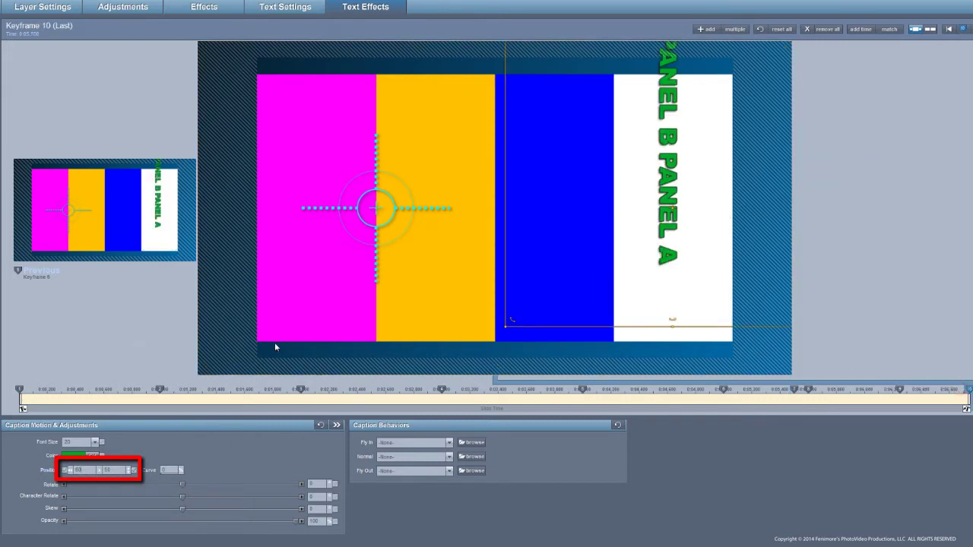
Step: Set the PANEL B text layer's horizontal rotation center to 10 at keyframe 8 and at the last keyframe
click(811, 391)
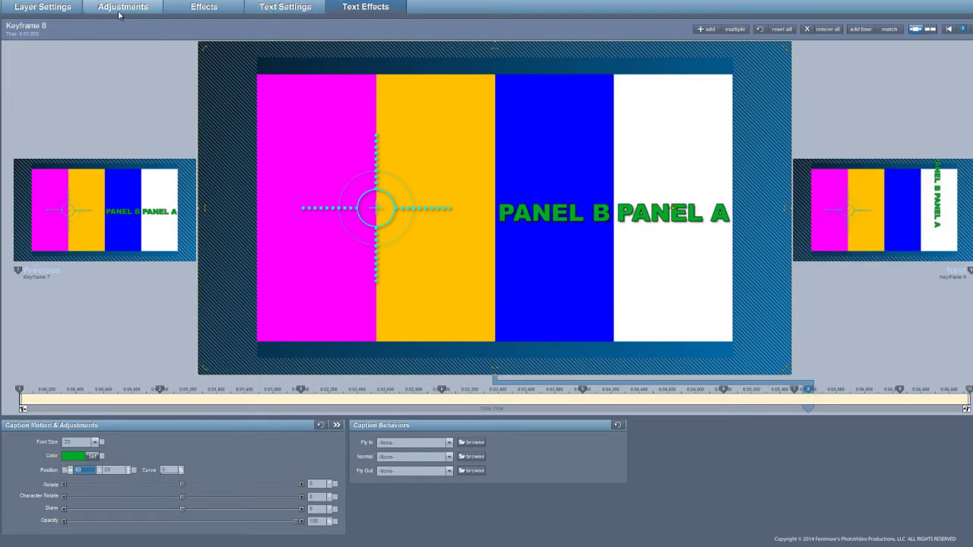
click(172, 7)
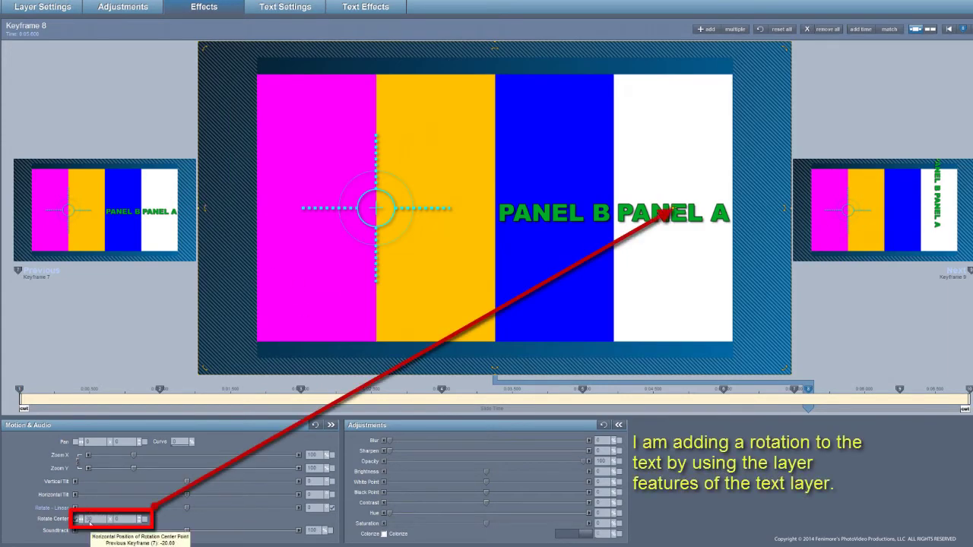
click(89, 520)
text(10)
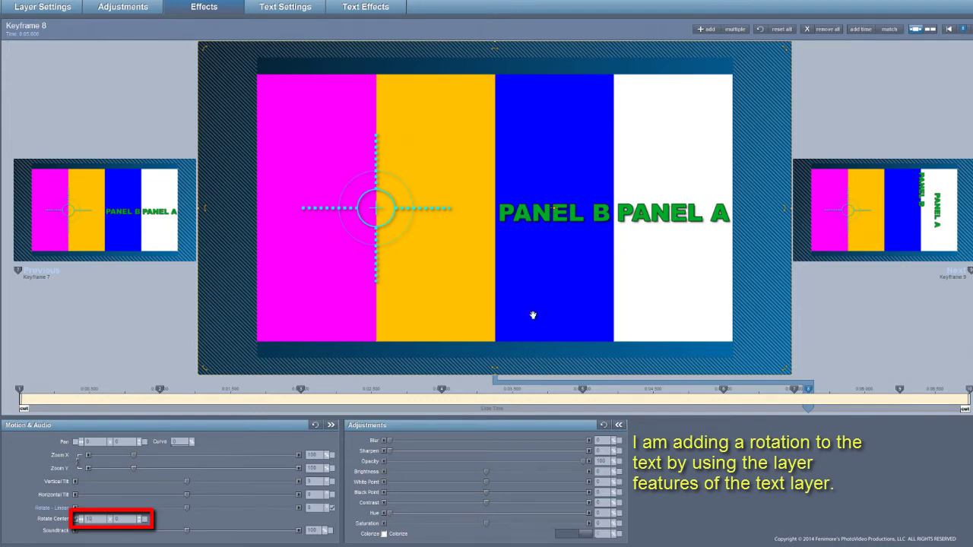
click(967, 389)
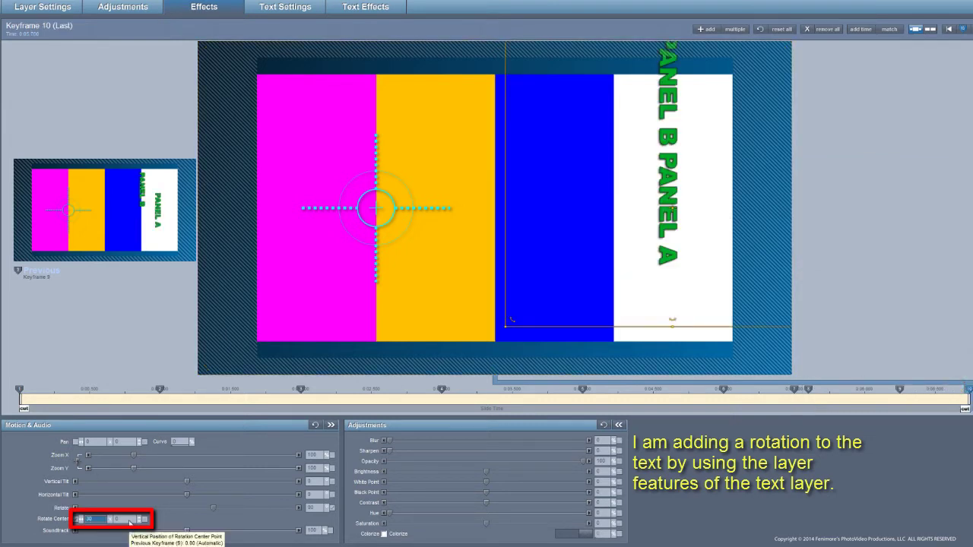
text(10)
key(Return)
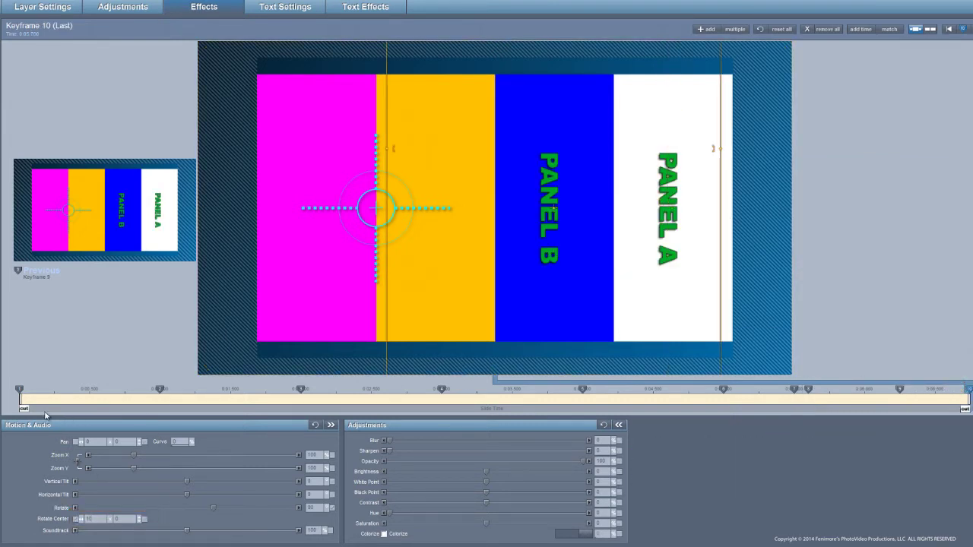
Step: Duplicate the PANEL B text layer and change the copy's name and caption to PANEL C
drag(40, 409, 930, 409)
mouse_move(4, 342)
right_click(38, 260)
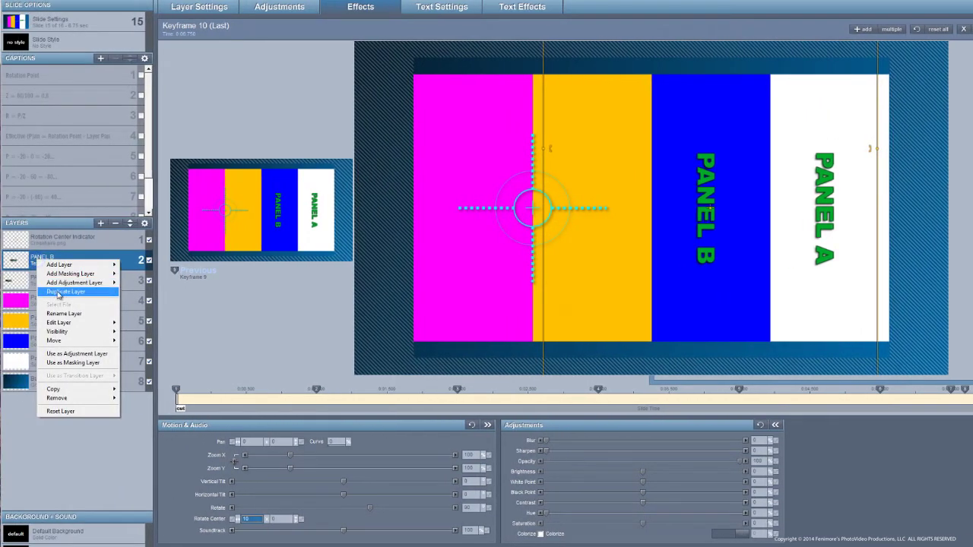
click(66, 291)
right_click(44, 262)
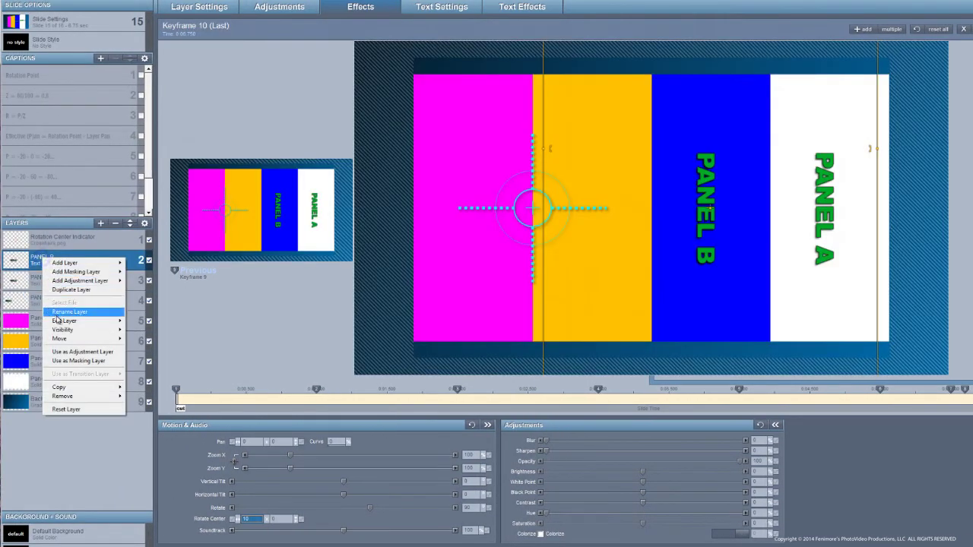
mouse_move(76, 321)
click(158, 354)
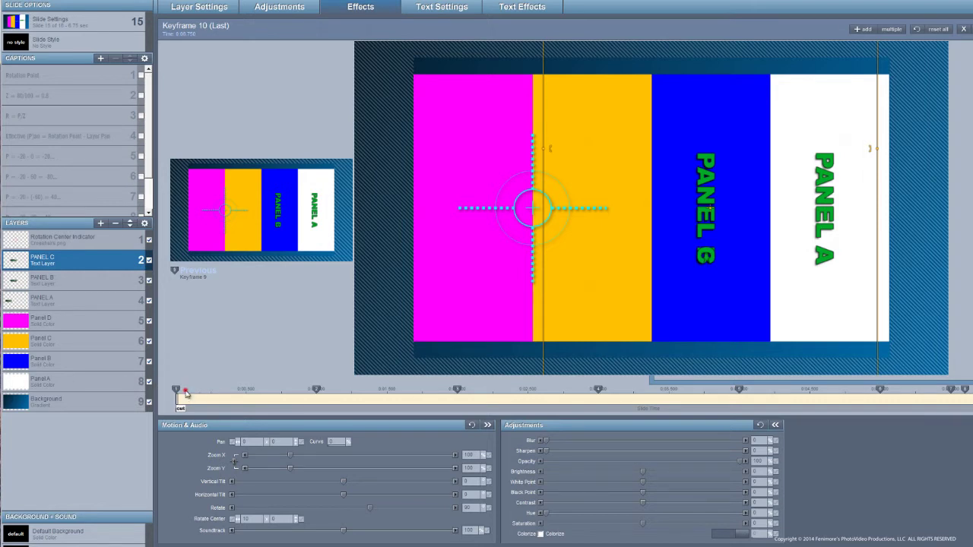
Step: Set the PANEL C caption's horizontal position to 60 at keyframe 1, placing it on the orange panel
click(185, 392)
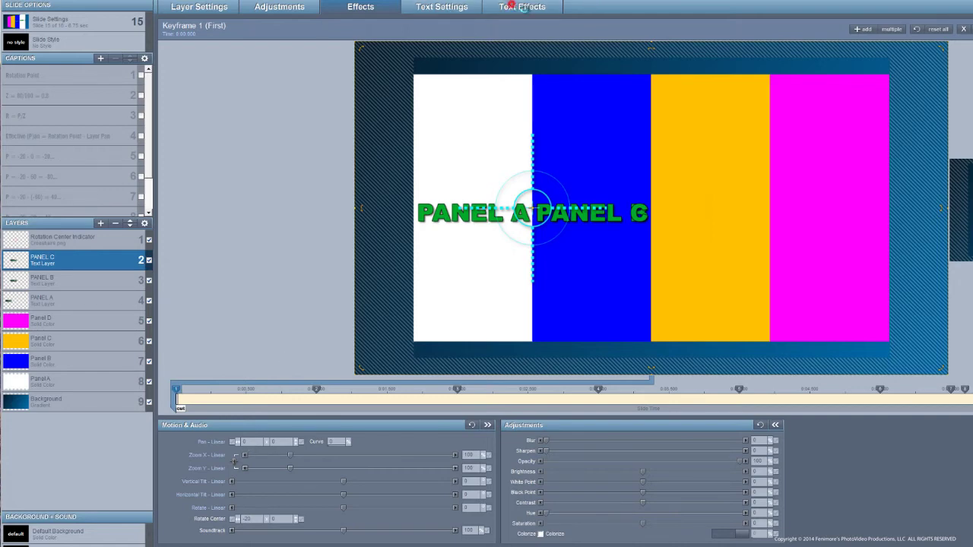
click(522, 7)
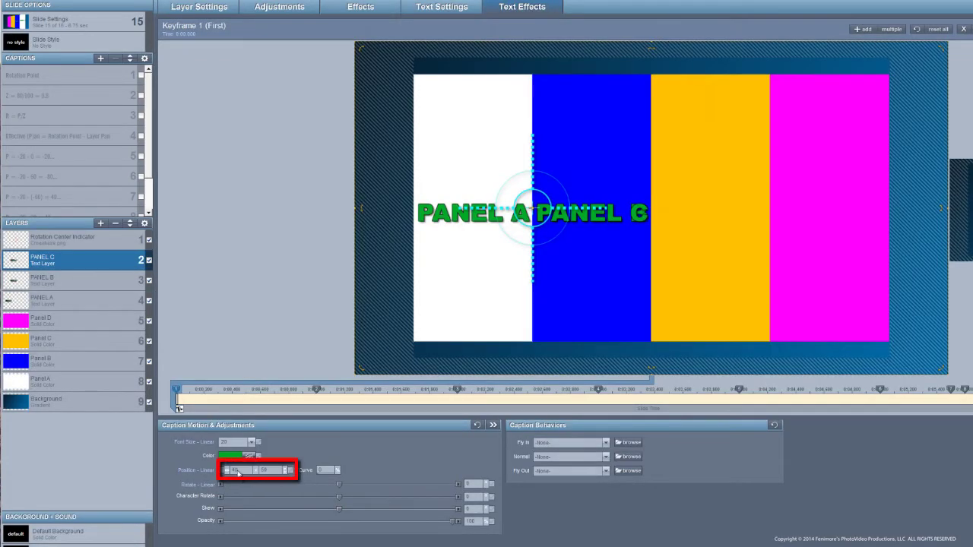
text(60)
key(Return)
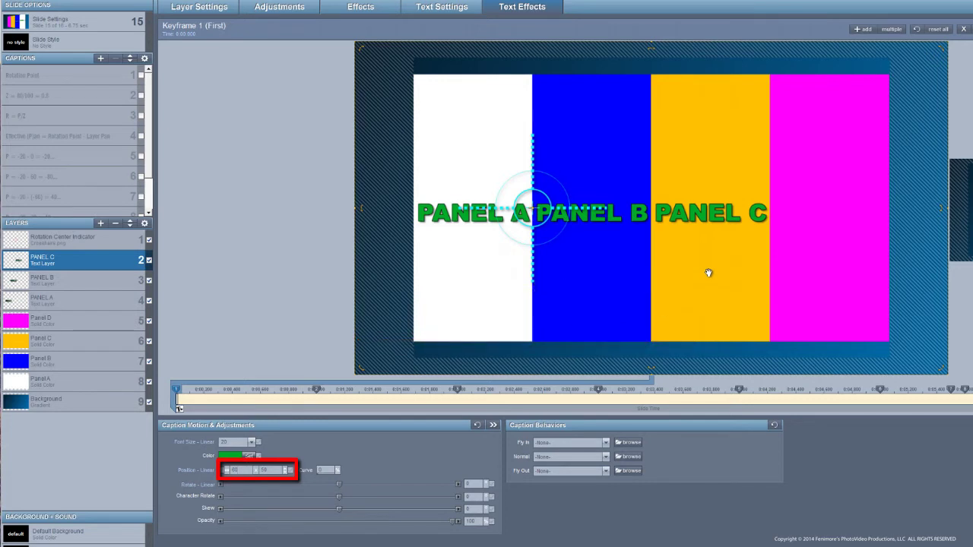
Step: Set the PANEL C caption's horizontal position to 60 at keyframe 2
click(318, 391)
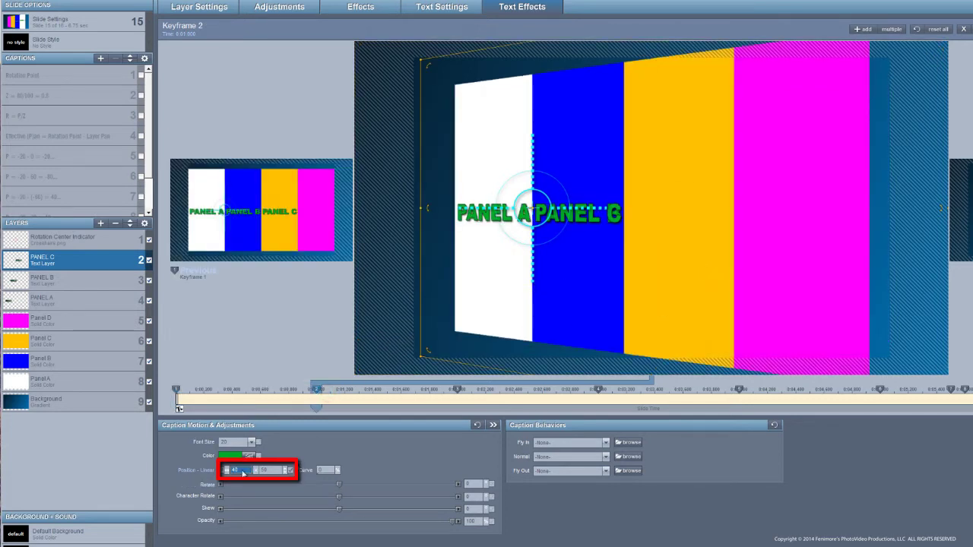
mouse_move(243, 473)
text(60)
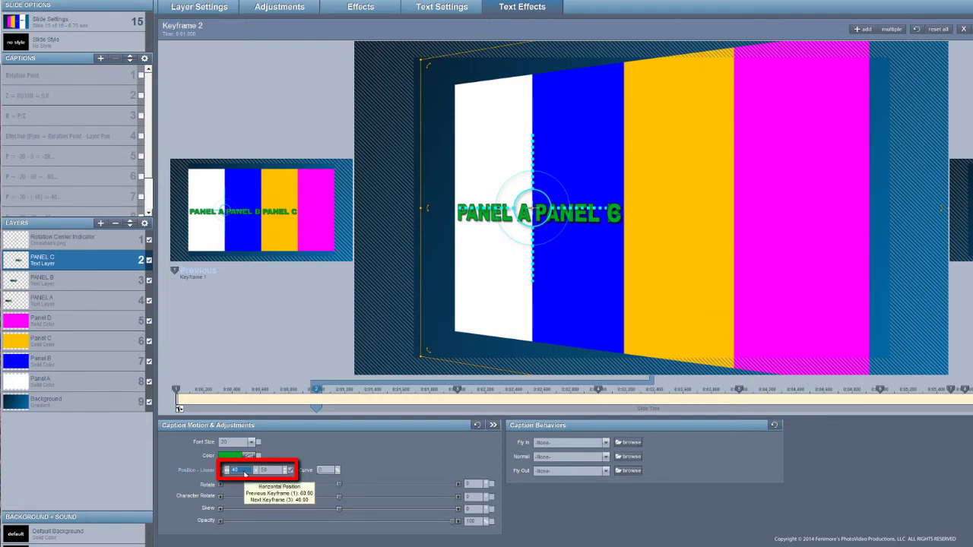
key(Return)
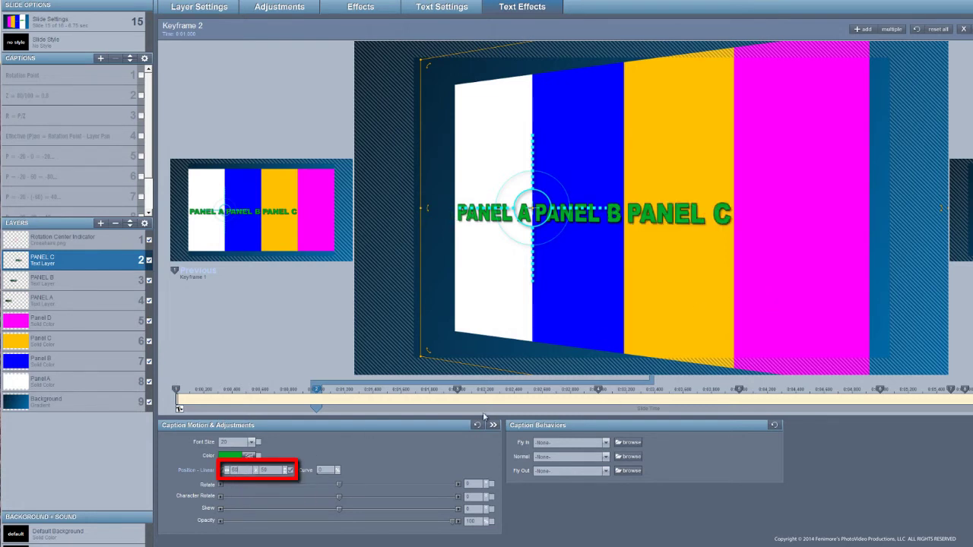
Step: Set the PANEL C caption's position to 60, 65 at keyframe 3, on the lower part of the orange panel
click(457, 395)
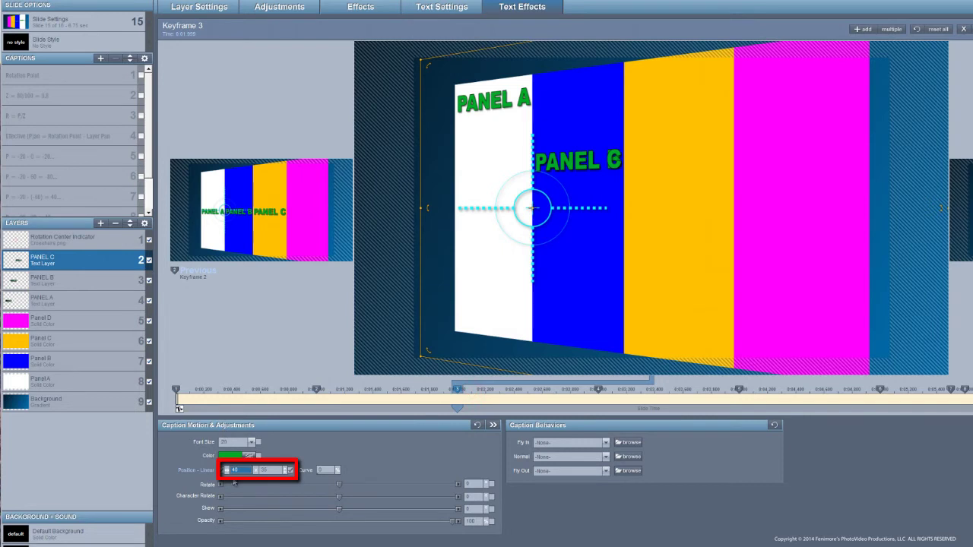
text(60)
key(Return)
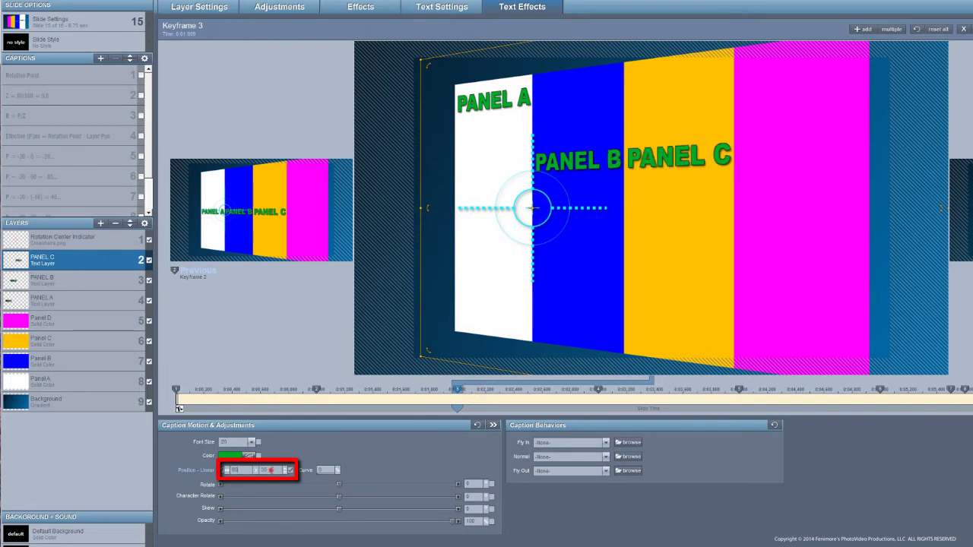
text(65)
key(Return)
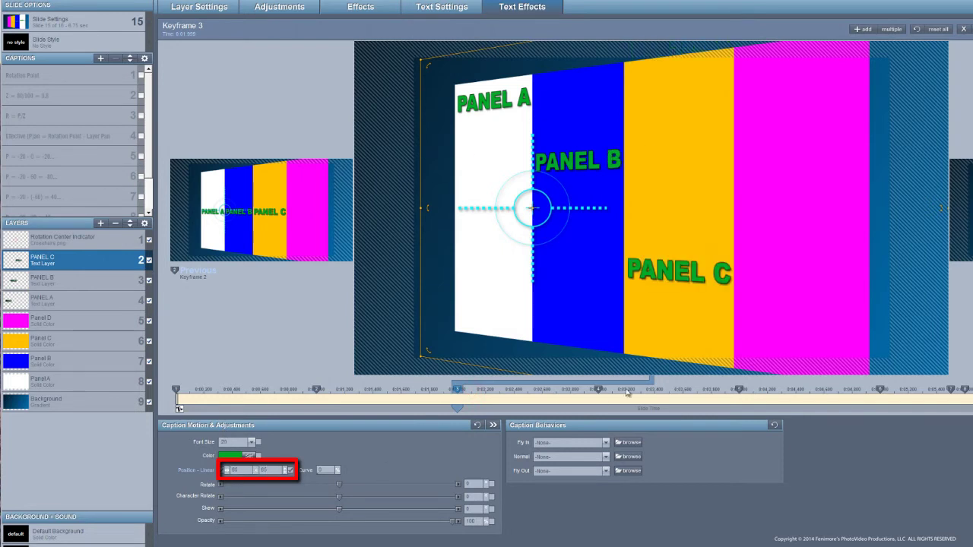
Step: Set the PANEL C caption's position to 40, 65 at keyframe 4 so it follows the swapped orange panel
click(599, 392)
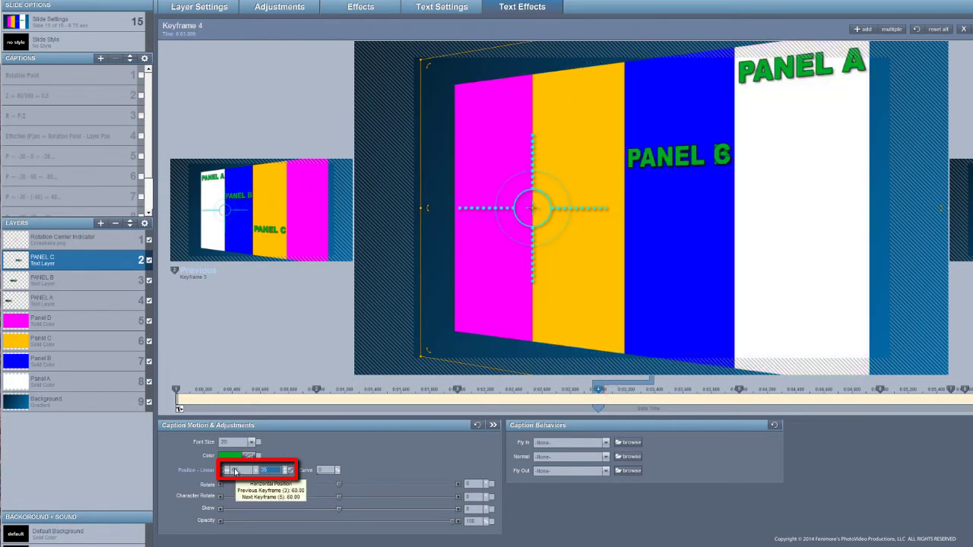
text(65)
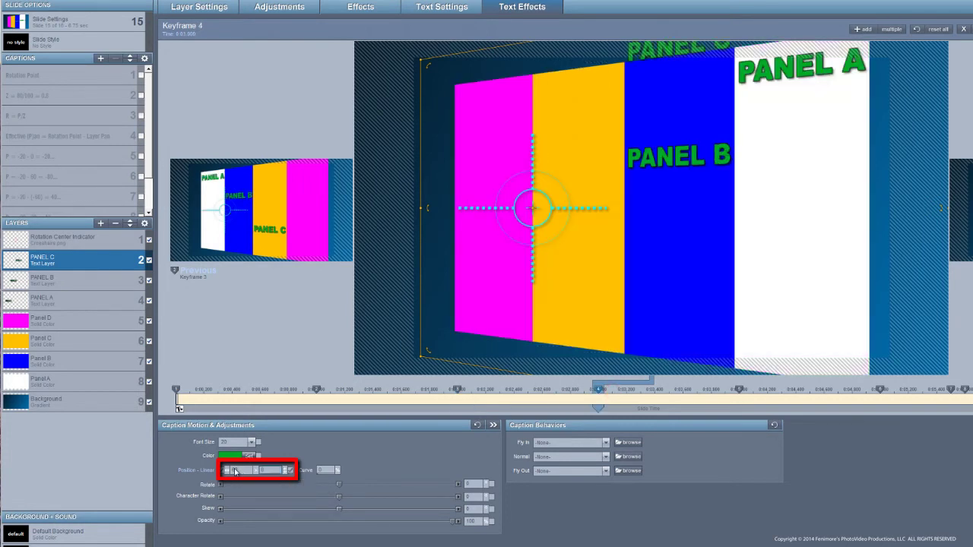
key(Return)
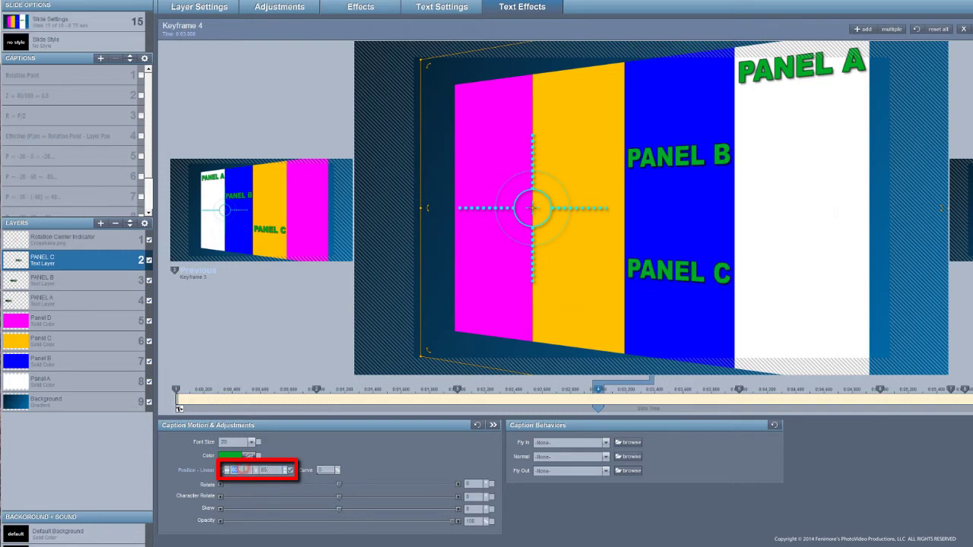
text(40)
key(Return)
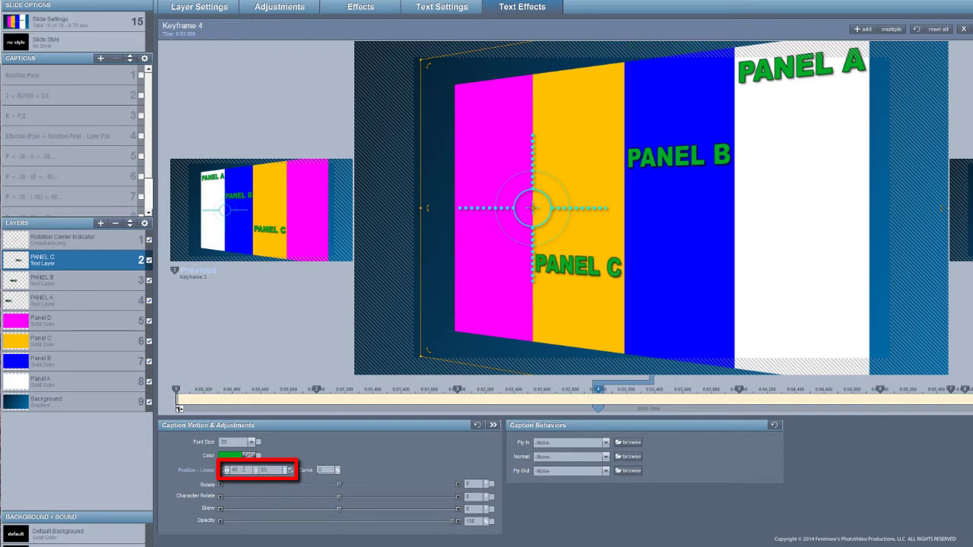
Step: Set the PANEL C caption's position to 40, 35 at keyframe 5, on the upper part of the orange panel
click(749, 391)
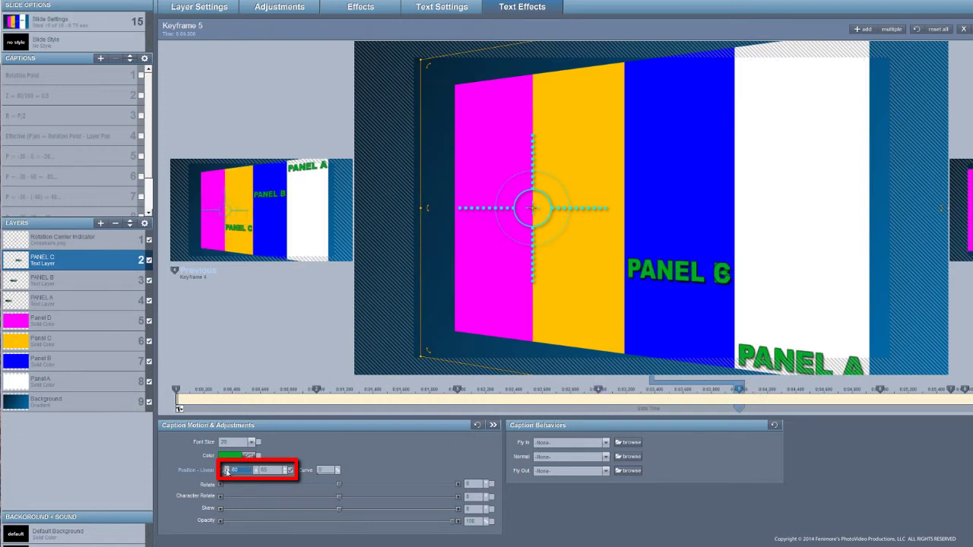
key(Return)
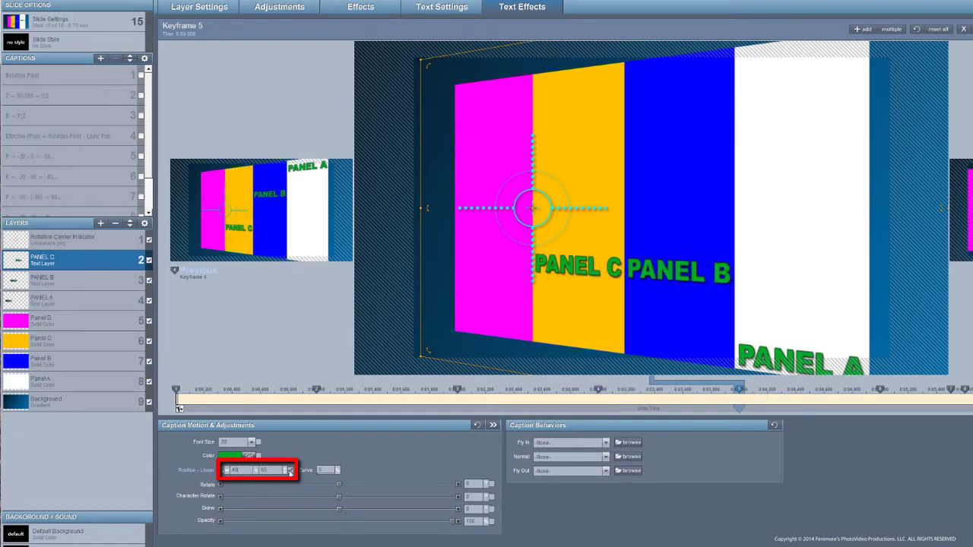
double_click(267, 472)
text(35)
key(Return)
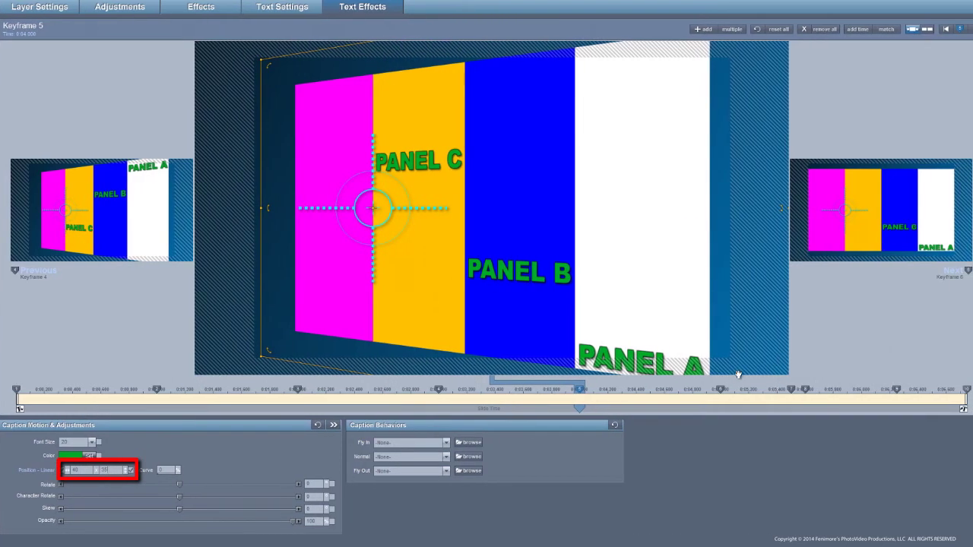
Step: Set the PANEL C caption's position to 40, 35 at keyframe 6
click(724, 392)
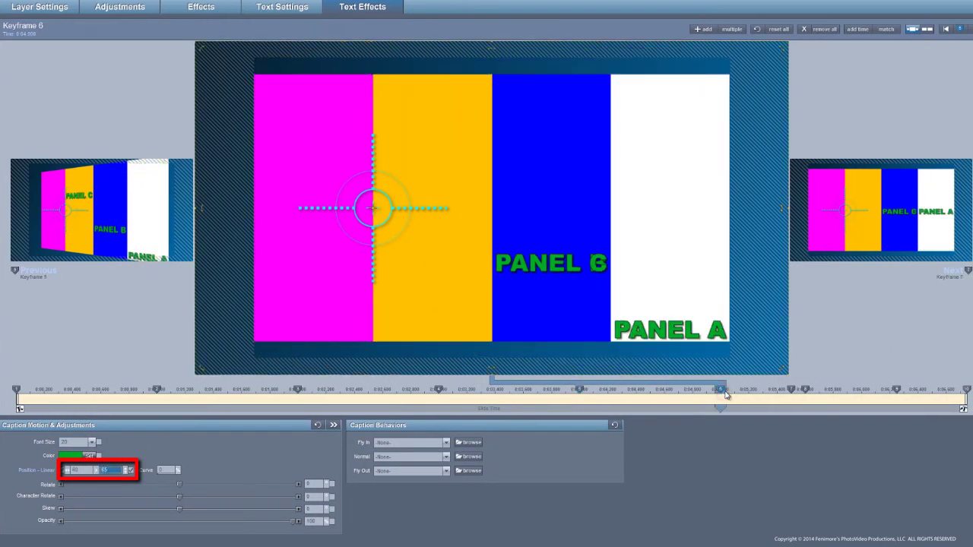
text(35)
key(Return)
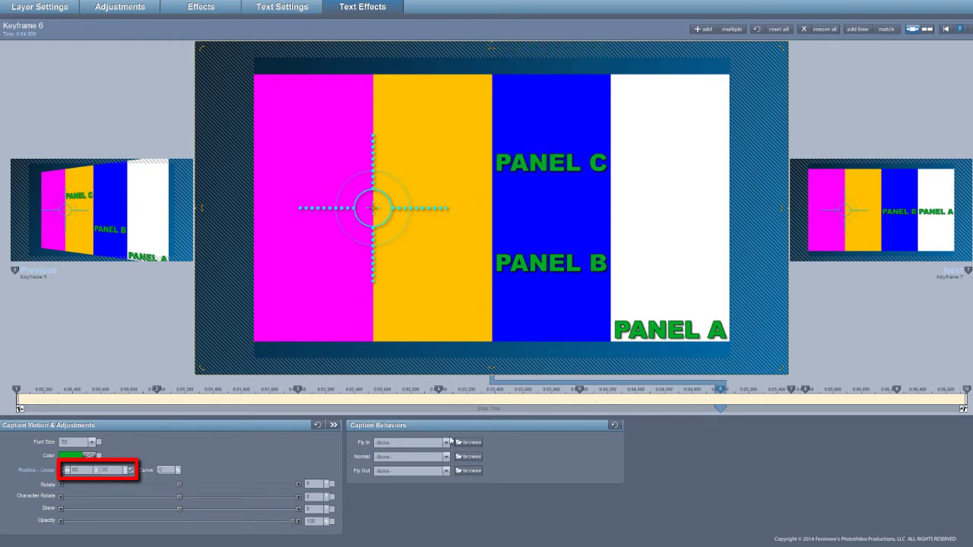
double_click(75, 469)
text(40)
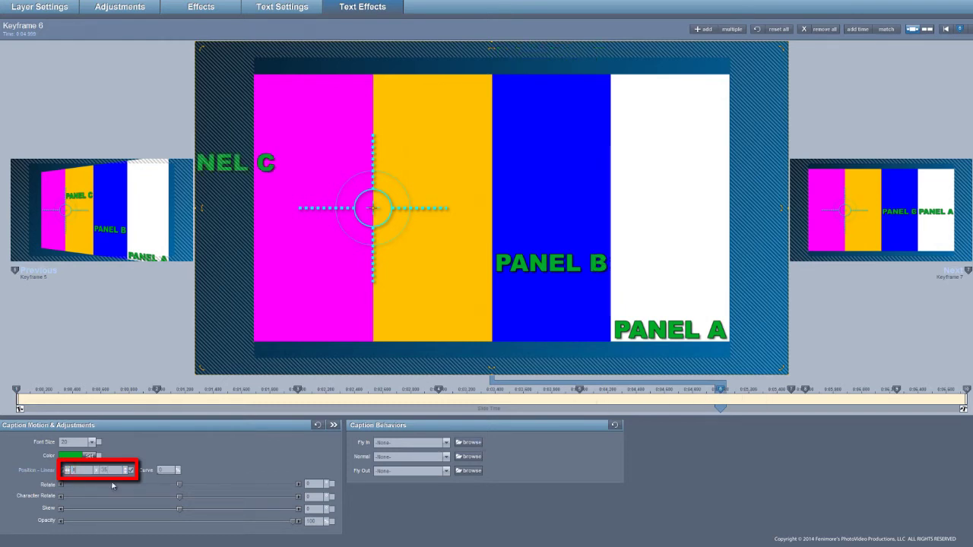
Step: Set the PANEL C caption's position to 40, 50 at keyframe 7, on the orange panel
click(795, 394)
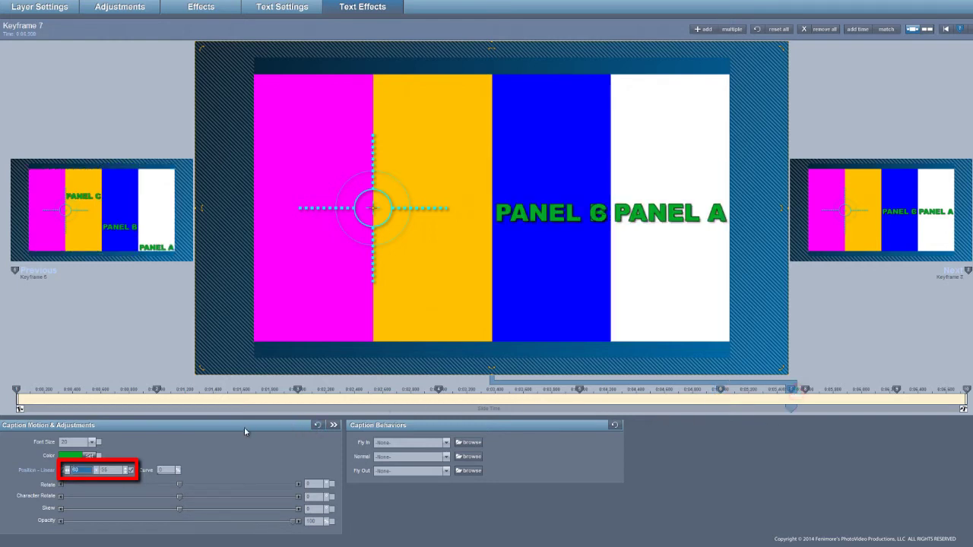
text(40)
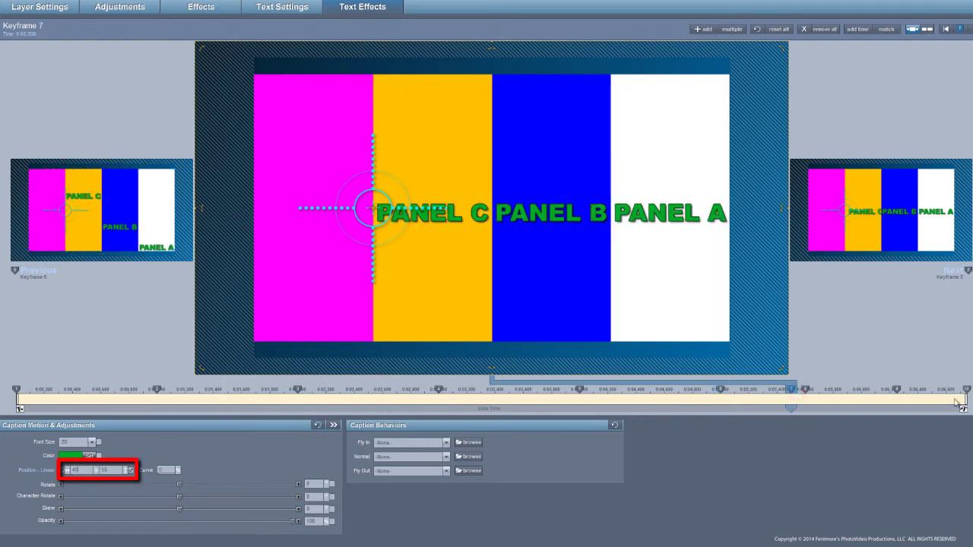
Step: Set the PANEL C layer's horizontal rotation center to -10 at the last keyframe
click(963, 390)
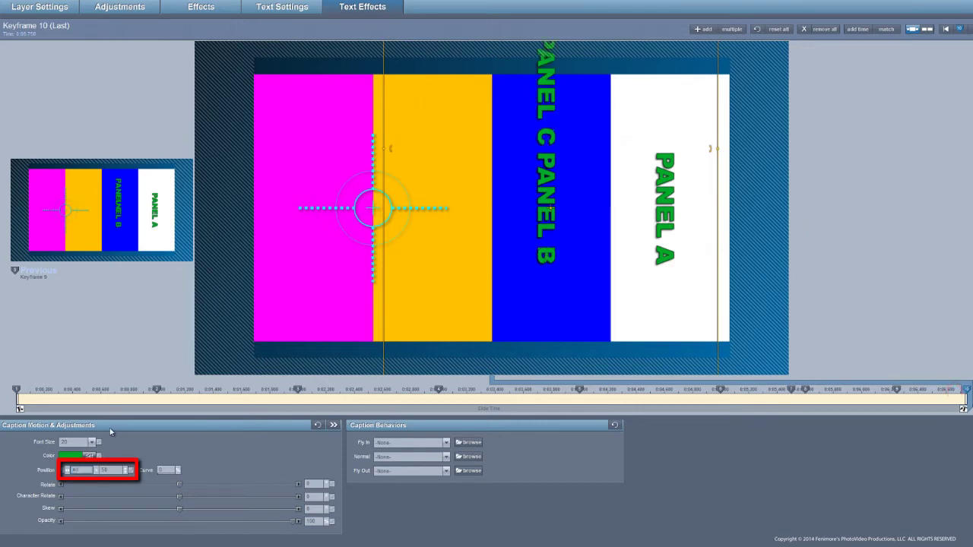
click(201, 7)
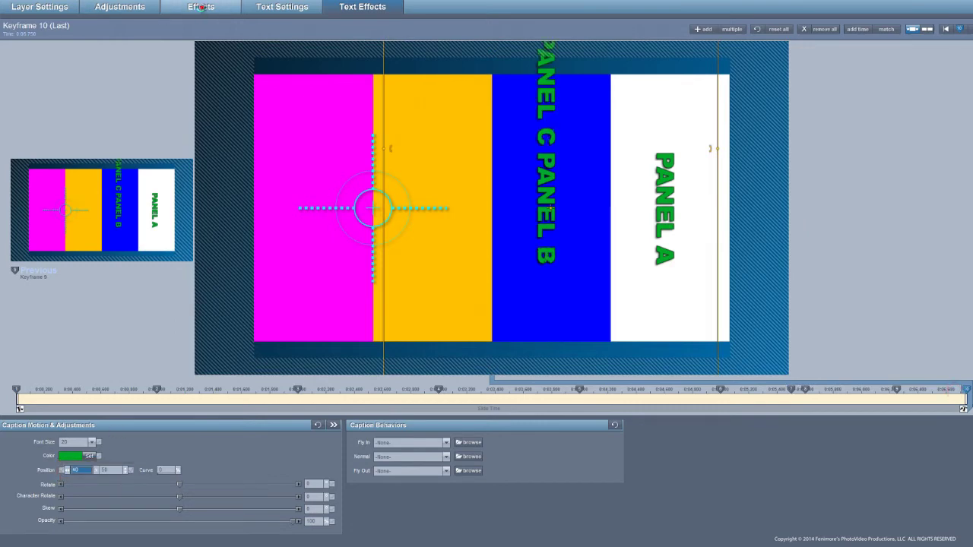
click(200, 7)
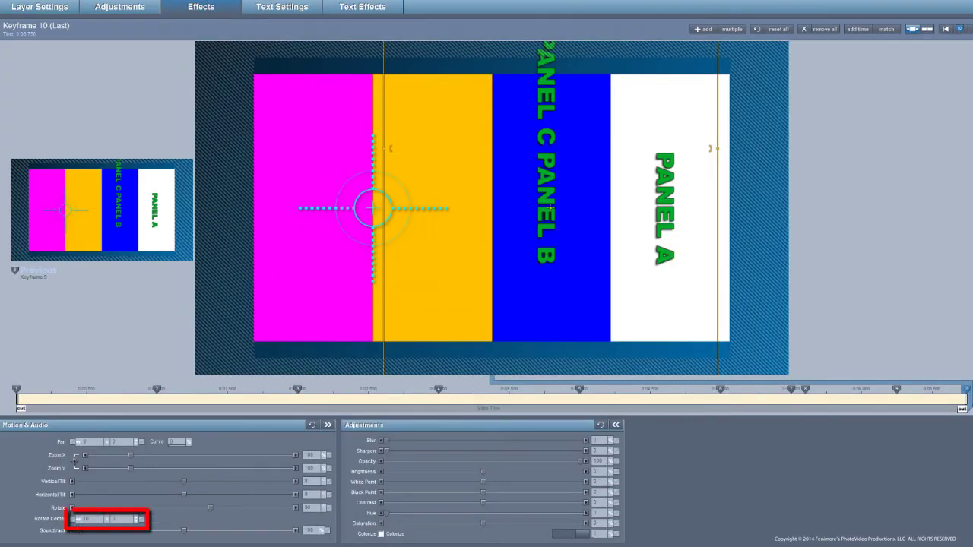
click(81, 522)
key(Return)
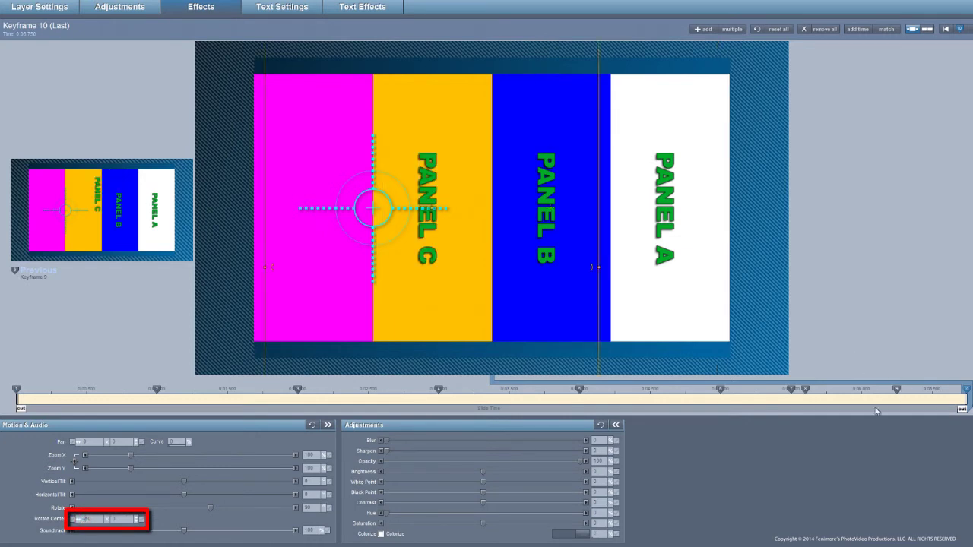
Step: Match the PANEL C layer's rotation center at keyframe 8 to the one used at the last keyframe
click(805, 389)
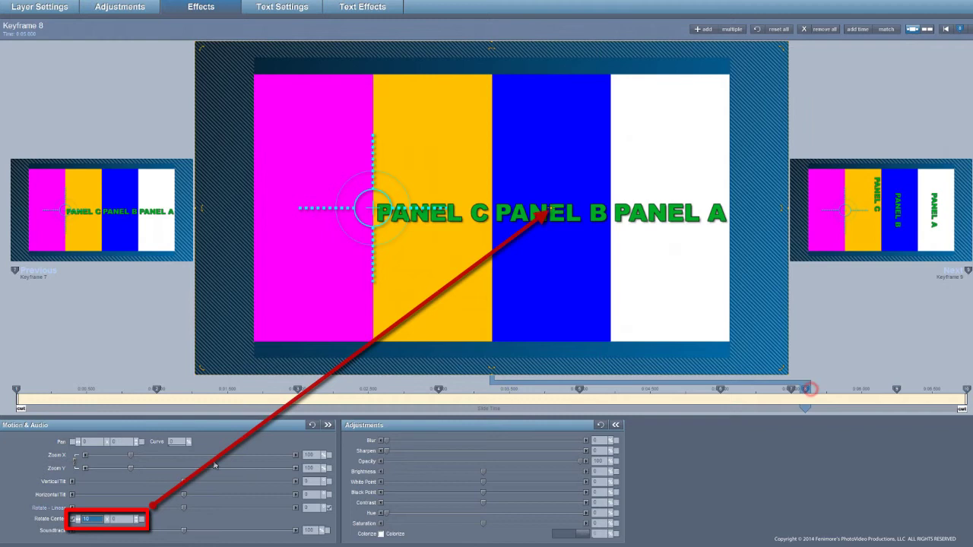
click(86, 521)
click(83, 519)
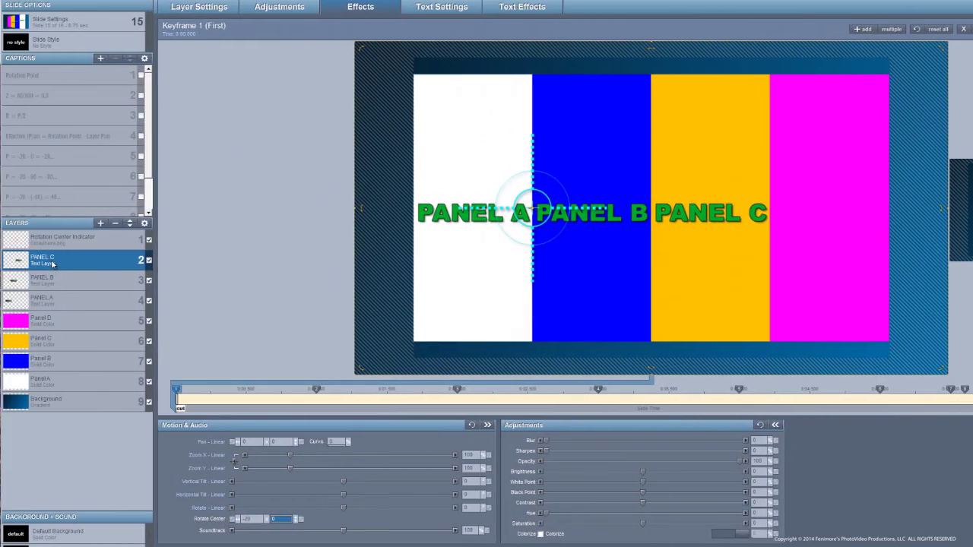
Step: Duplicate the PANEL C text layer and change the copy's text to PANEL D
right_click(51, 263)
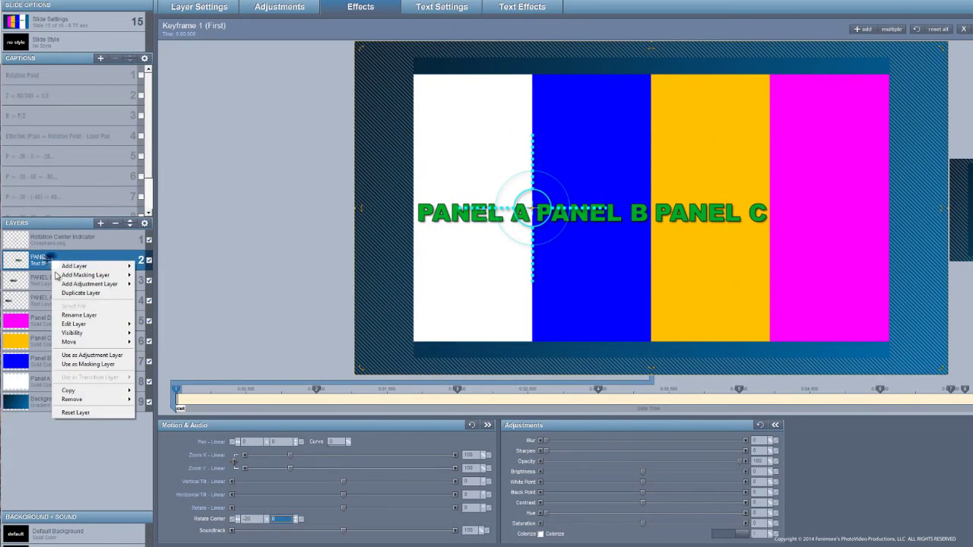
click(59, 291)
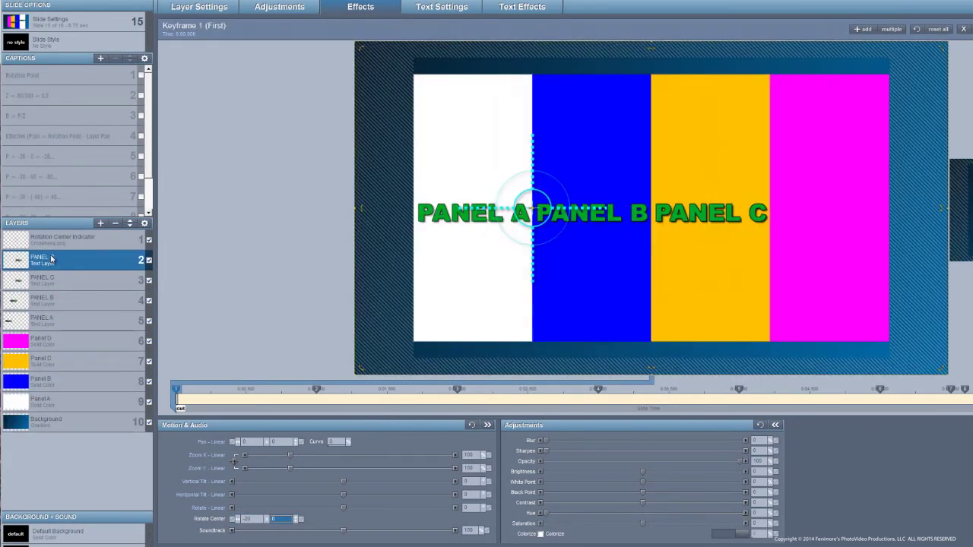
right_click(51, 261)
mouse_move(80, 320)
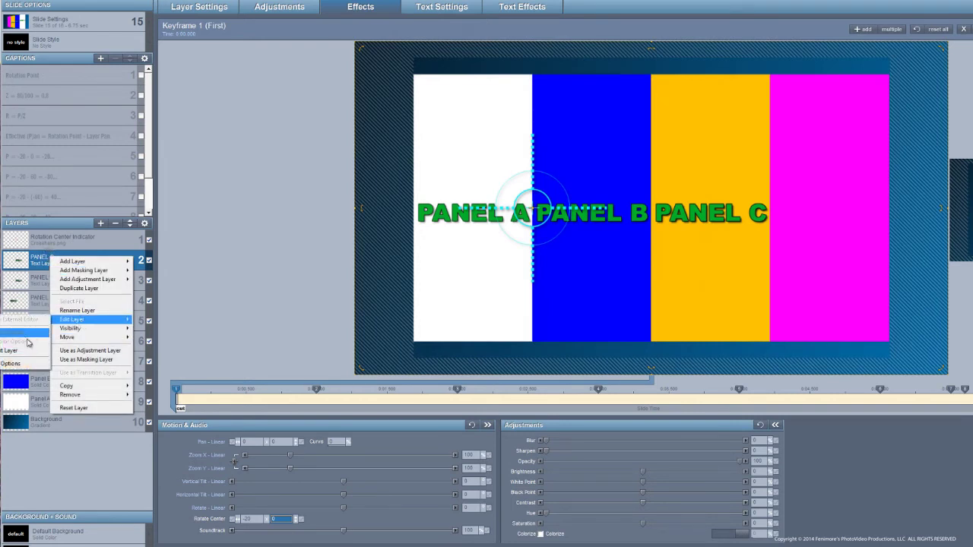
click(6, 351)
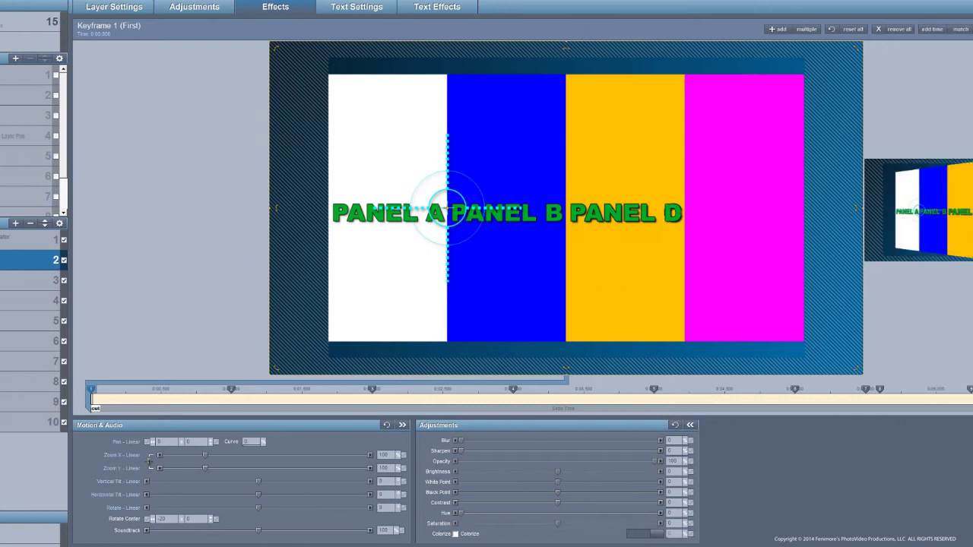
Step: Set the PANEL D caption's position to the default 50, 50 at keyframe 1
click(368, 13)
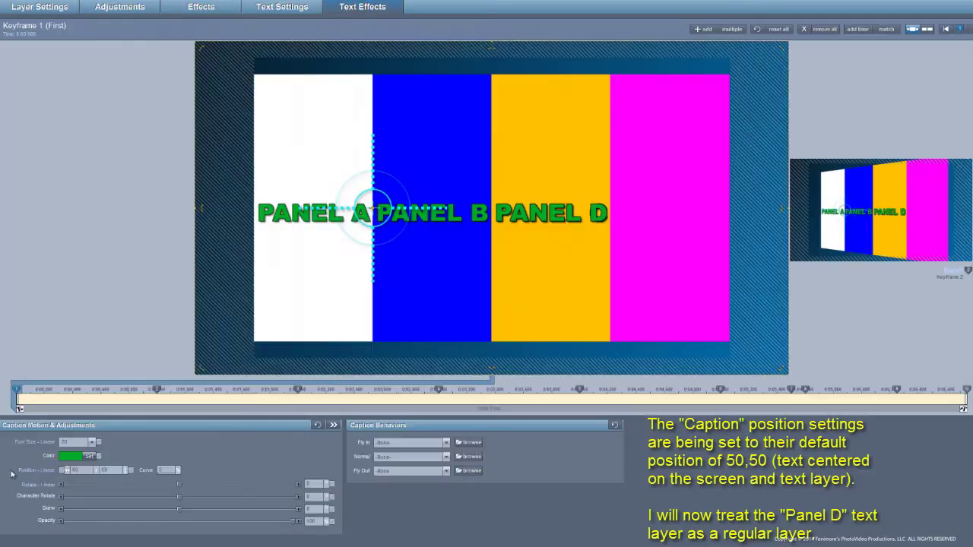
click(73, 472)
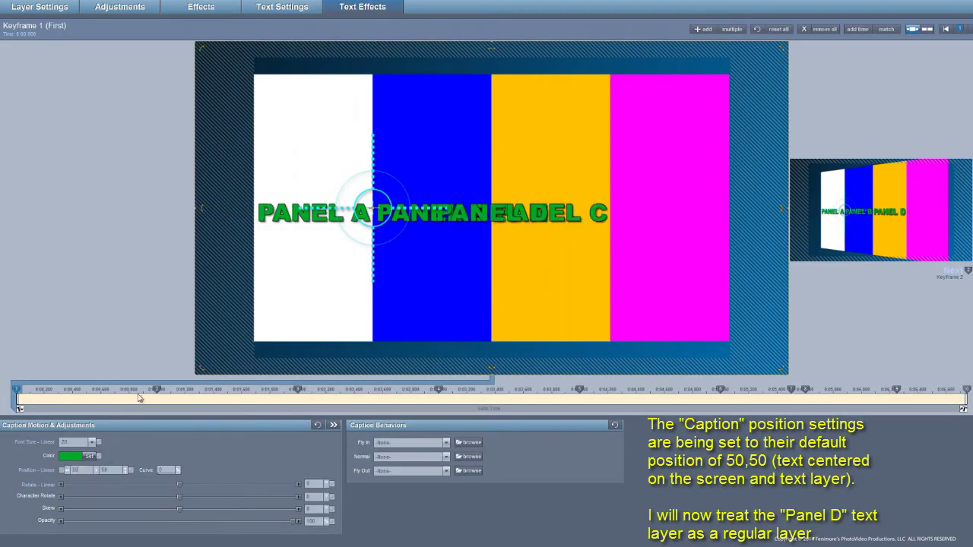
Step: Remove the PANEL D caption's manual horizontal and vertical position values at keyframes 2 and 3
click(159, 389)
click(67, 472)
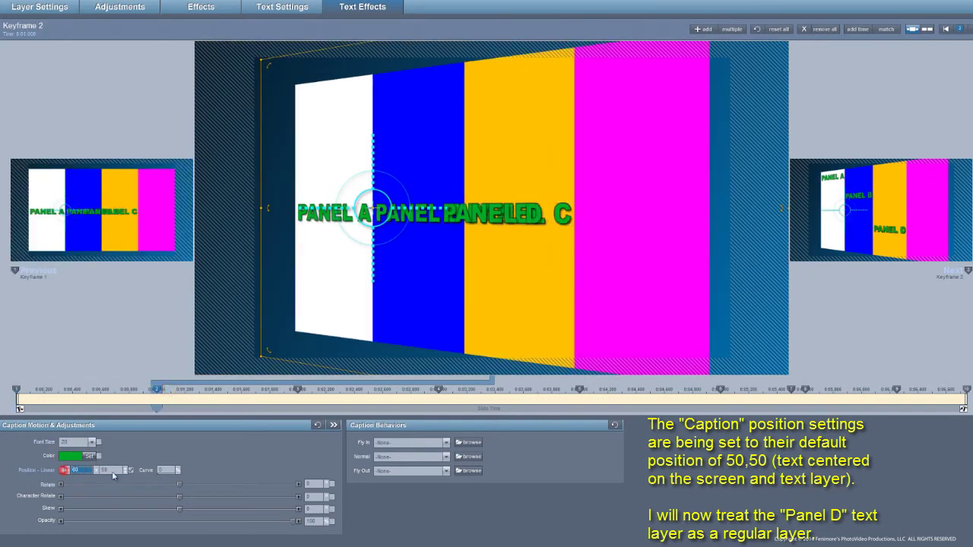
click(130, 472)
click(314, 389)
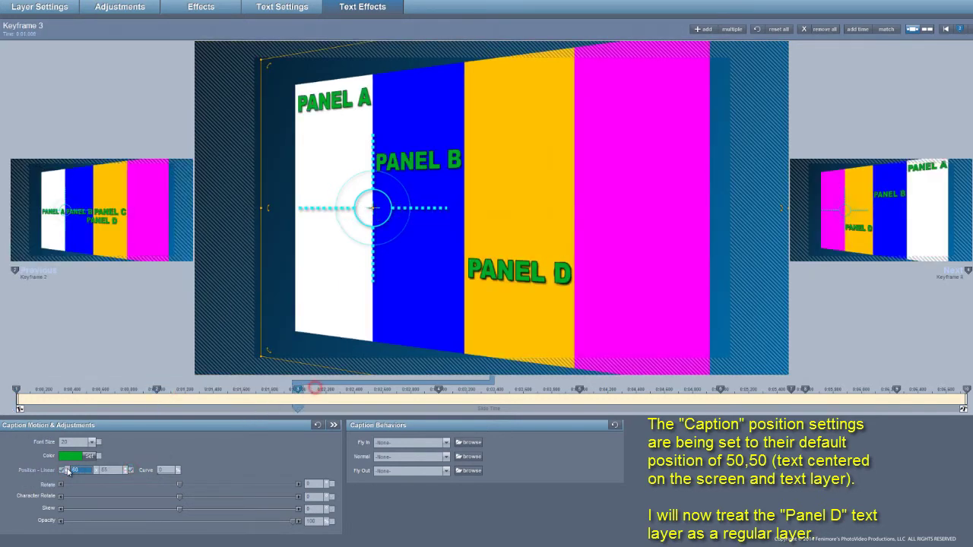
click(64, 471)
click(131, 471)
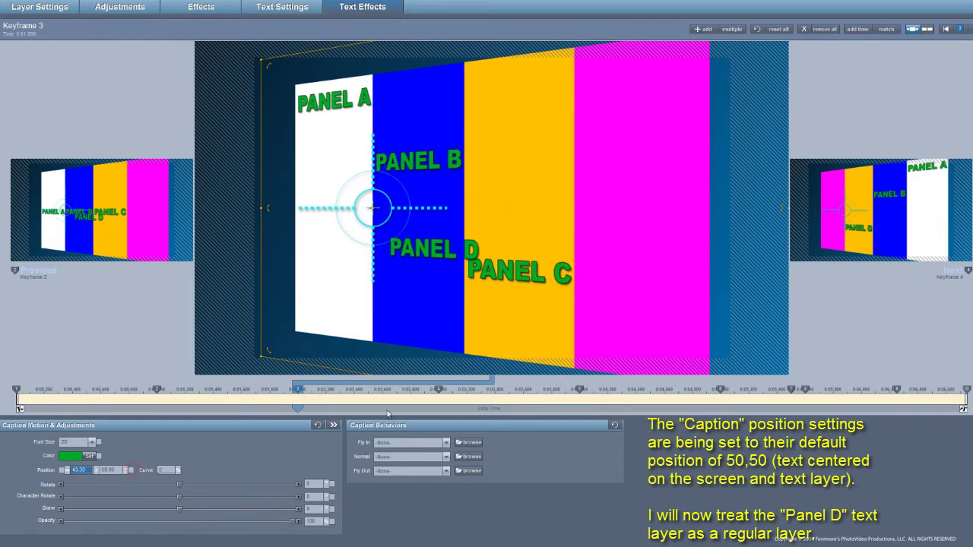
Step: Clear the PANEL D caption's manual position values at keyframes 4 and 5
click(452, 391)
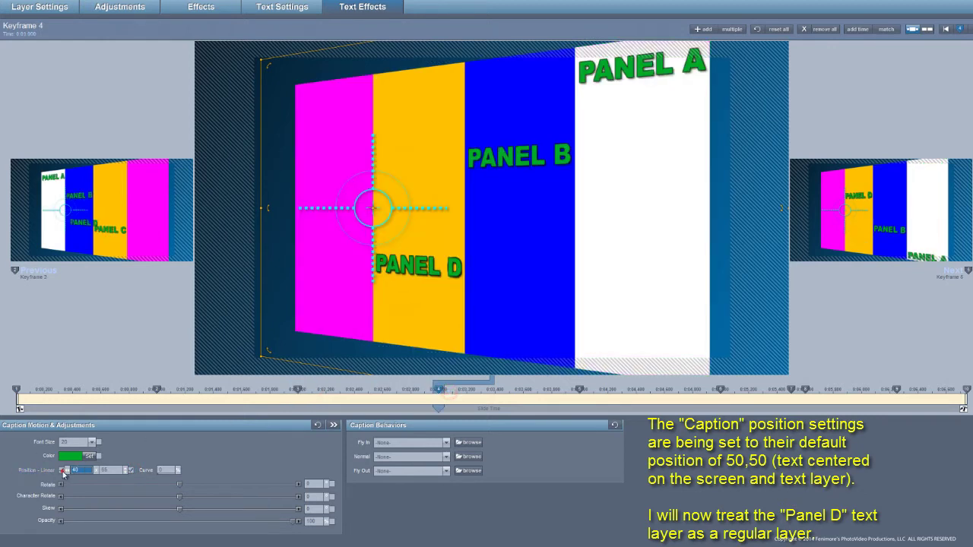
click(132, 471)
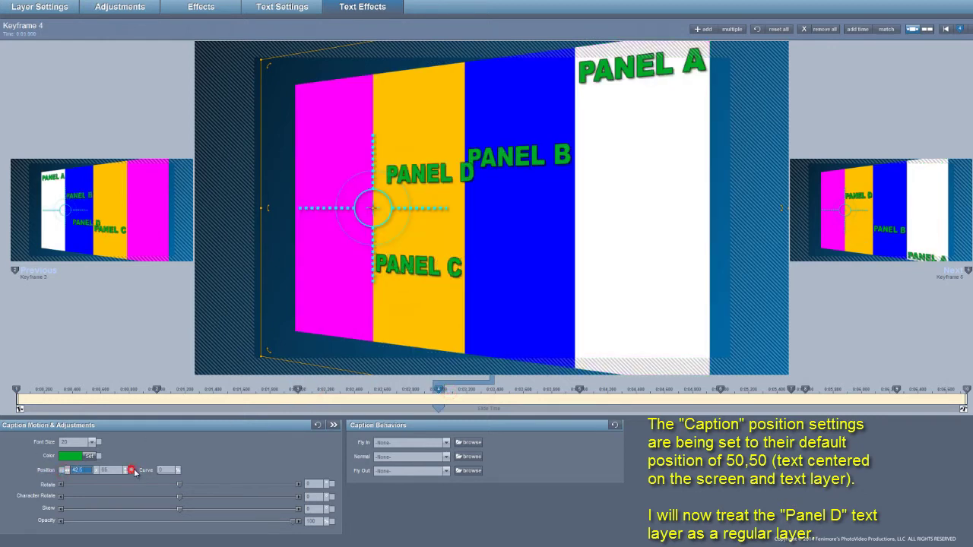
click(584, 392)
click(62, 471)
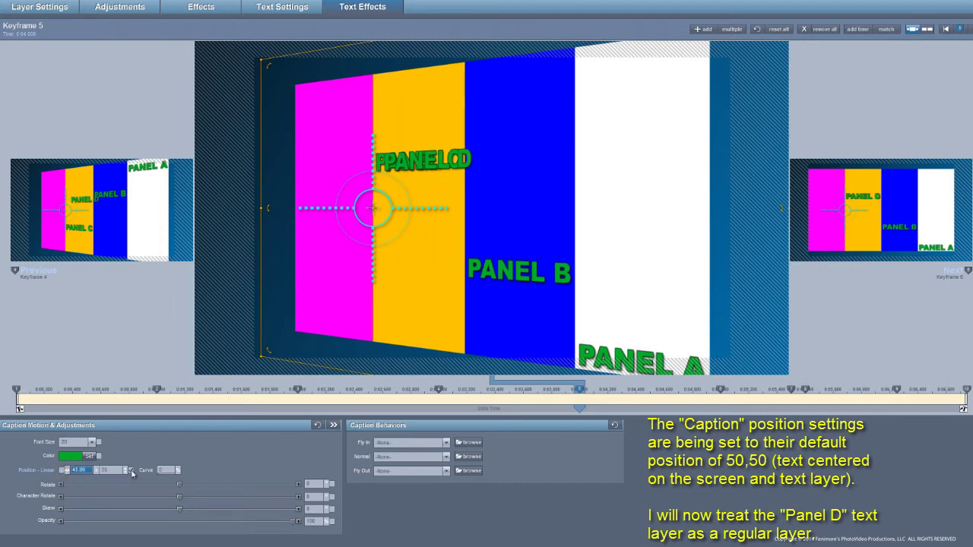
Step: Clear the PANEL D caption's manual position values at keyframes 6 and 7
click(724, 389)
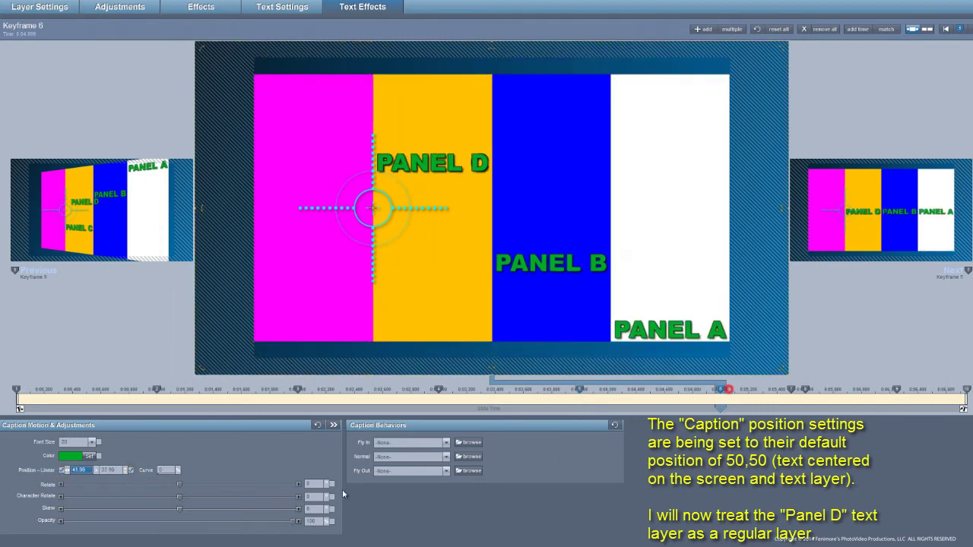
click(63, 472)
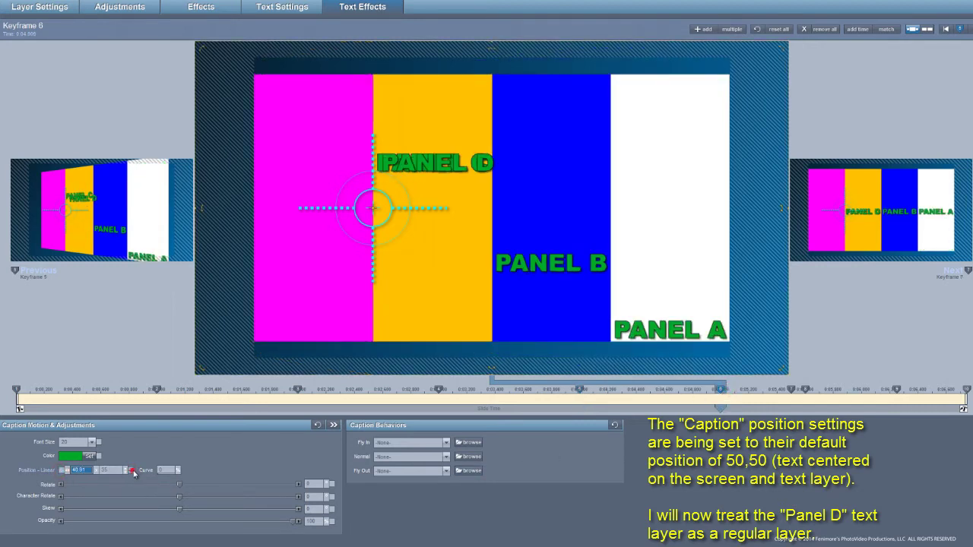
click(133, 472)
click(797, 391)
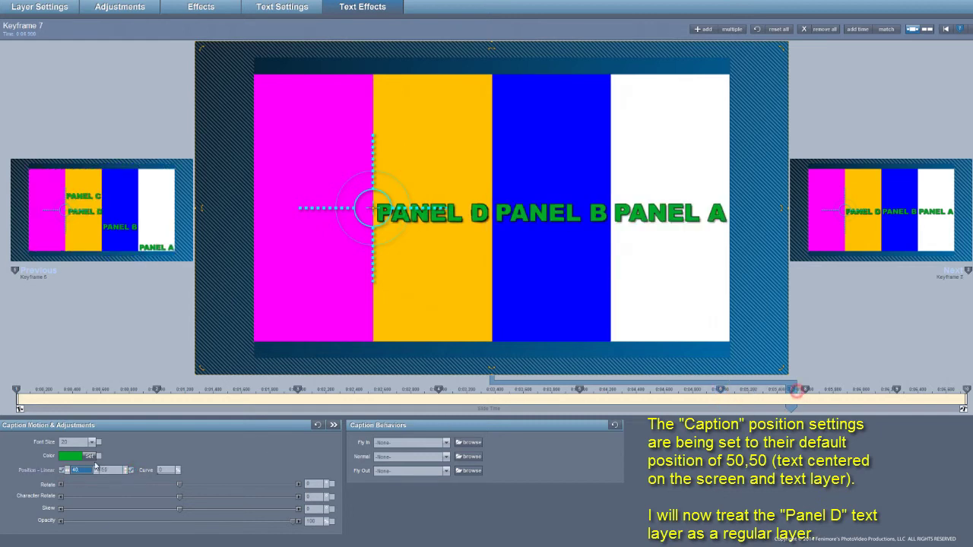
click(63, 472)
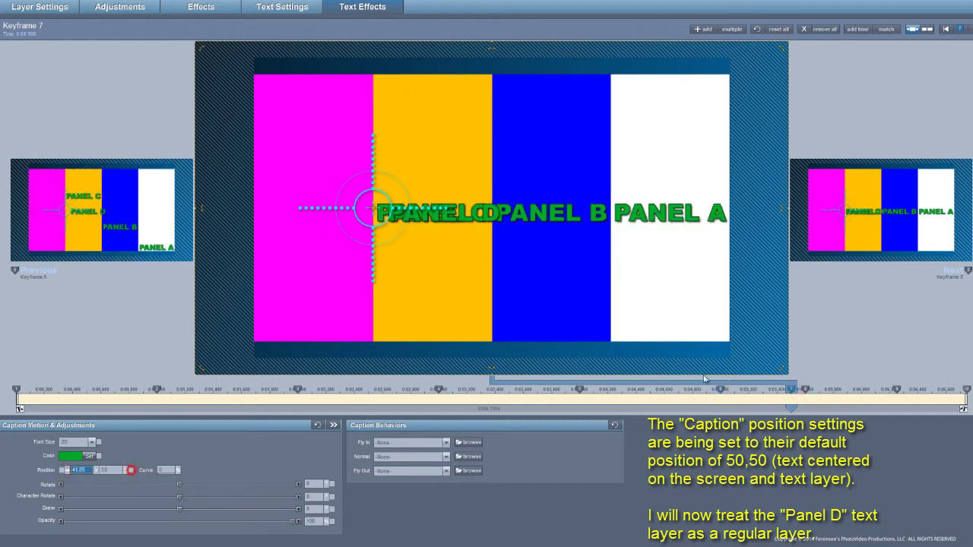
Step: Set the PANEL D caption's position to 50, 50 at the last keyframe
click(815, 389)
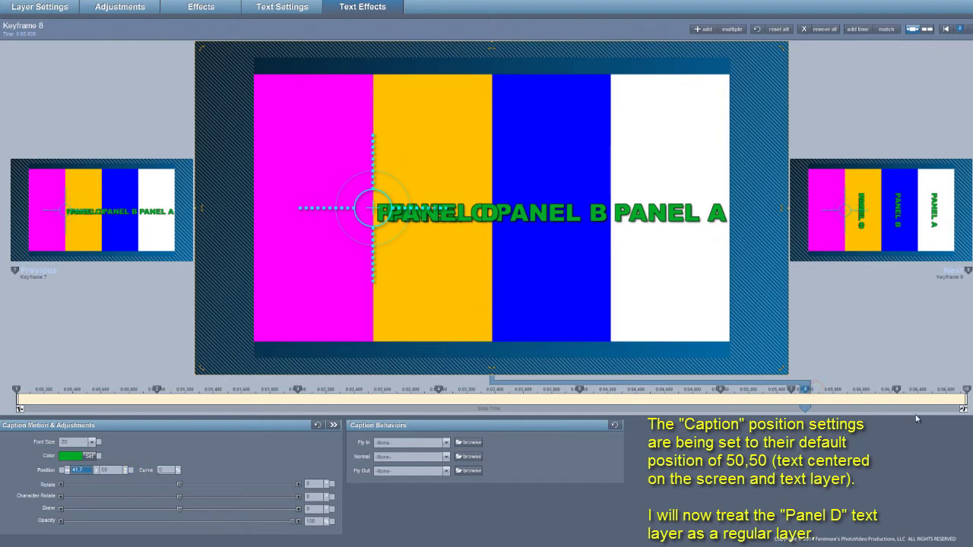
click(964, 389)
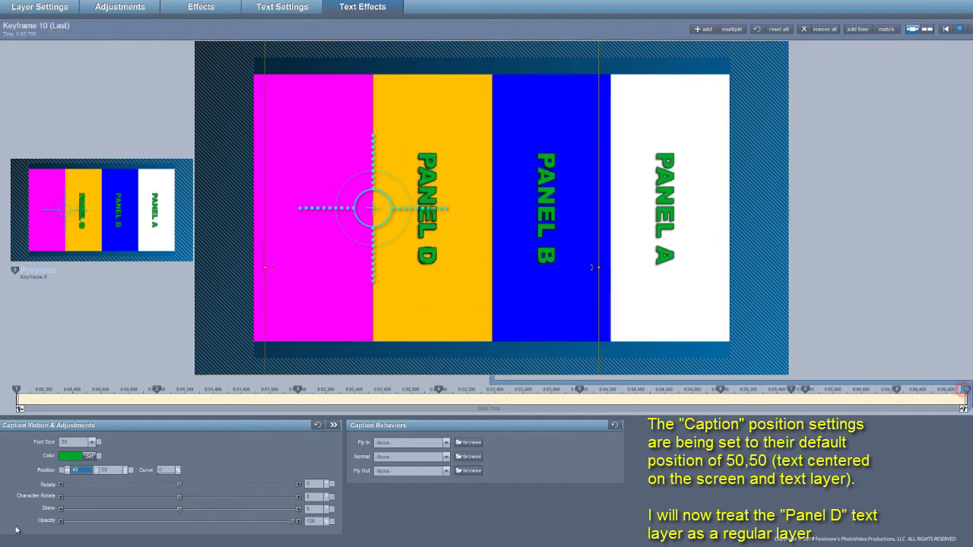
text(50)
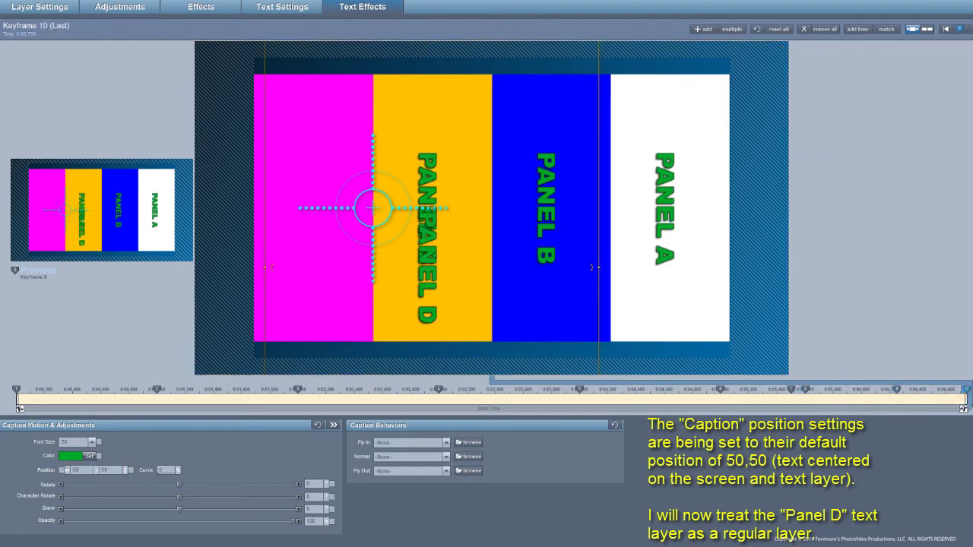
drag(34, 406, 461, 423)
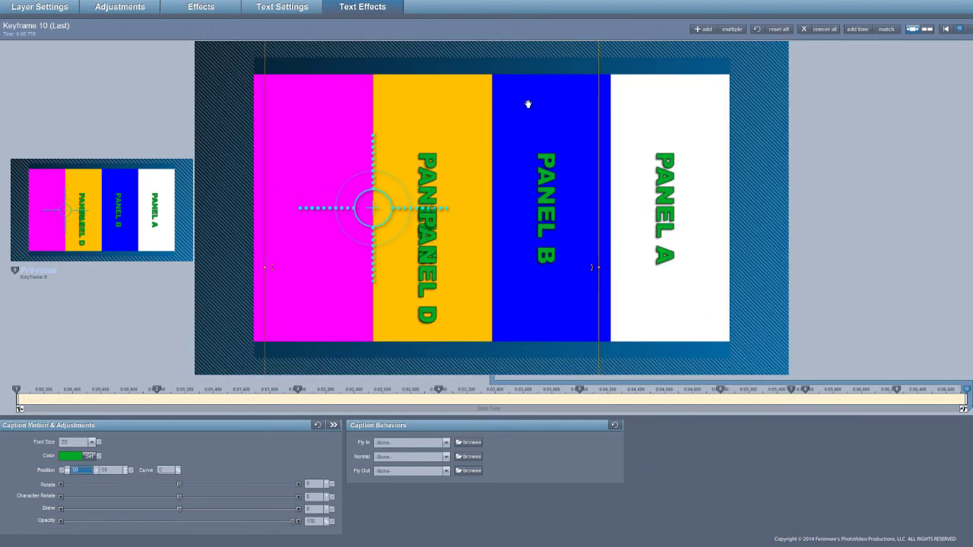
Step: Pan the PANEL D text layer to 30, 0 at keyframe 1 so it sits on the magenta panel
click(200, 7)
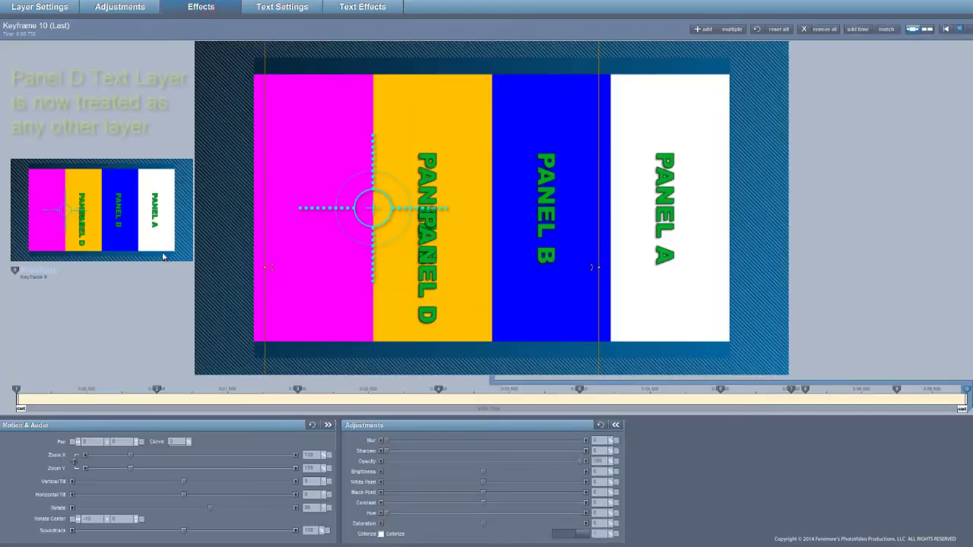
click(21, 393)
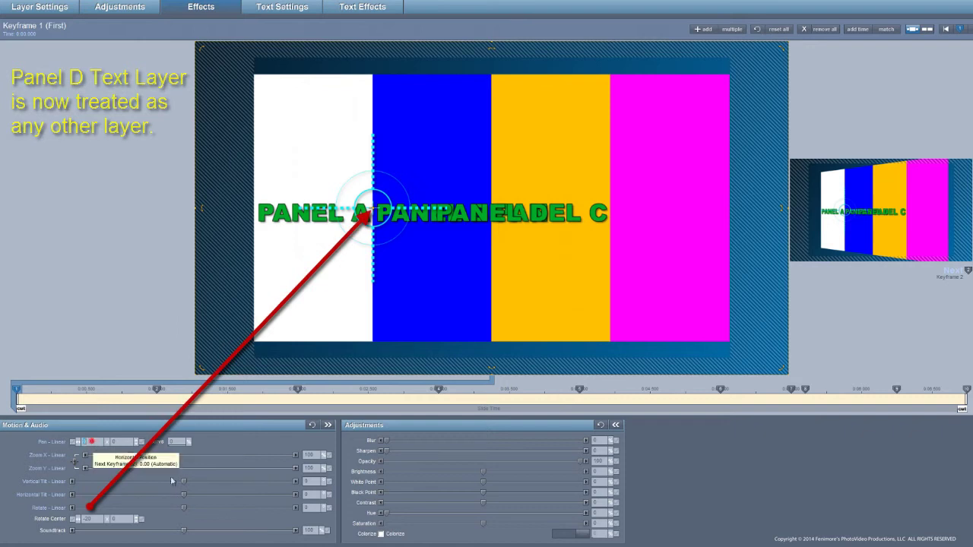
text(30)
key(Return)
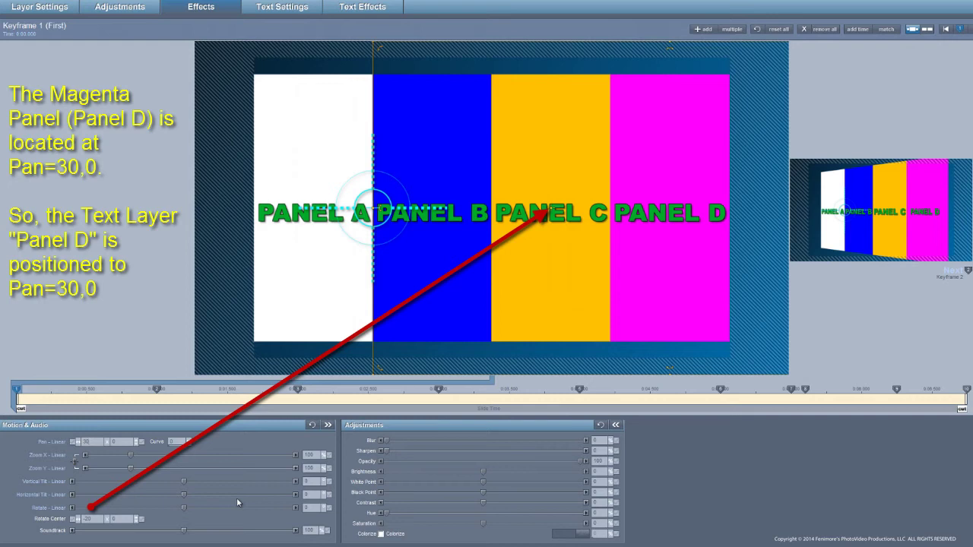
Step: Return the PANEL D layer's horizontal pan to 0 and back to 30 to compare how its rotation center moves
click(95, 441)
text(0)
key(Return)
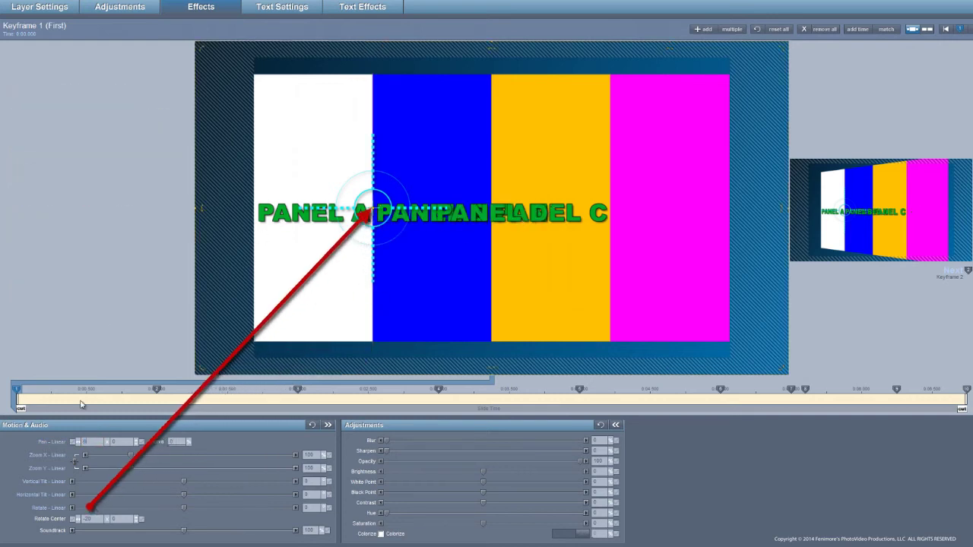
click(88, 440)
text(30)
key(Return)
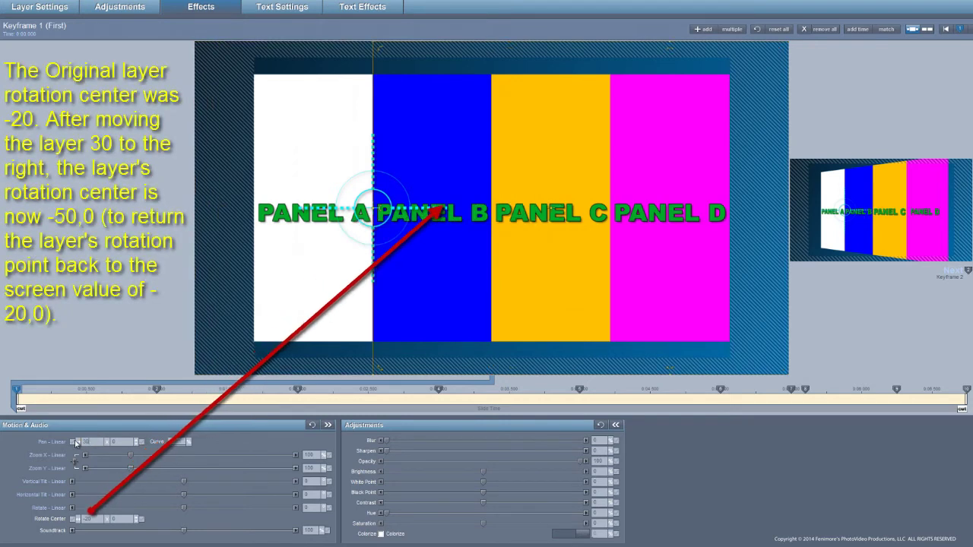
Step: Set the PANEL D layer's horizontal rotation center to -50 at keyframe 1, back on the crosshair
click(94, 520)
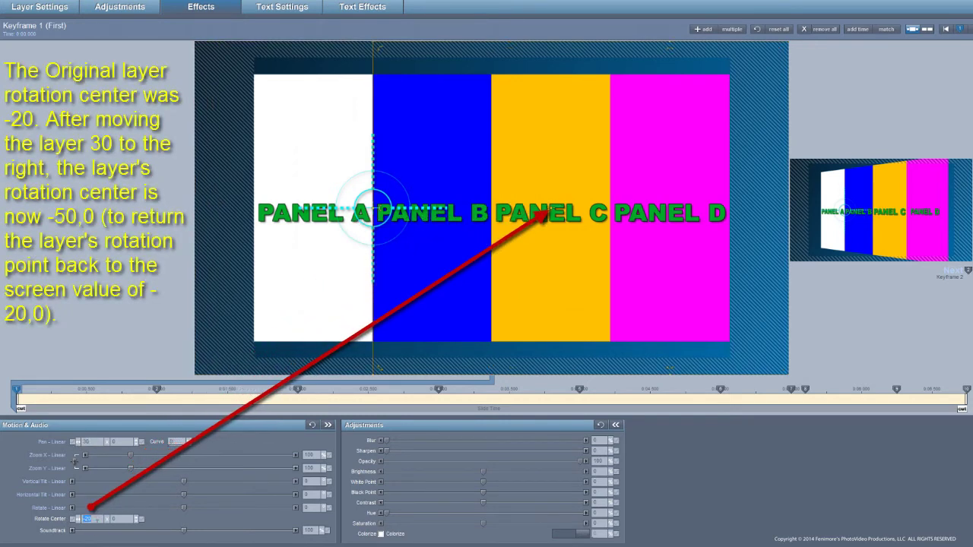
text(-50)
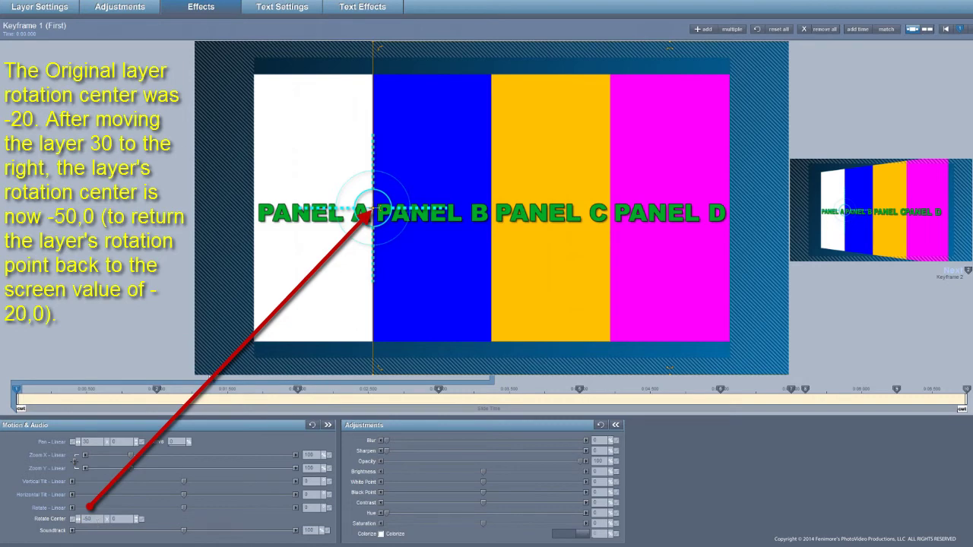
Step: Set the PANEL D layer's pan to 30, 0 and its horizontal rotation center to -50 at keyframe 2
click(158, 390)
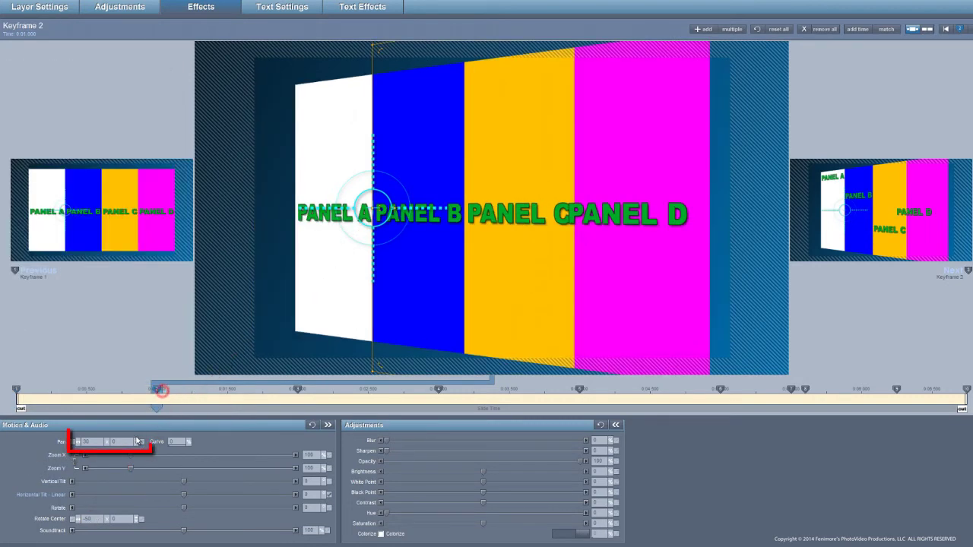
click(89, 443)
text(30)
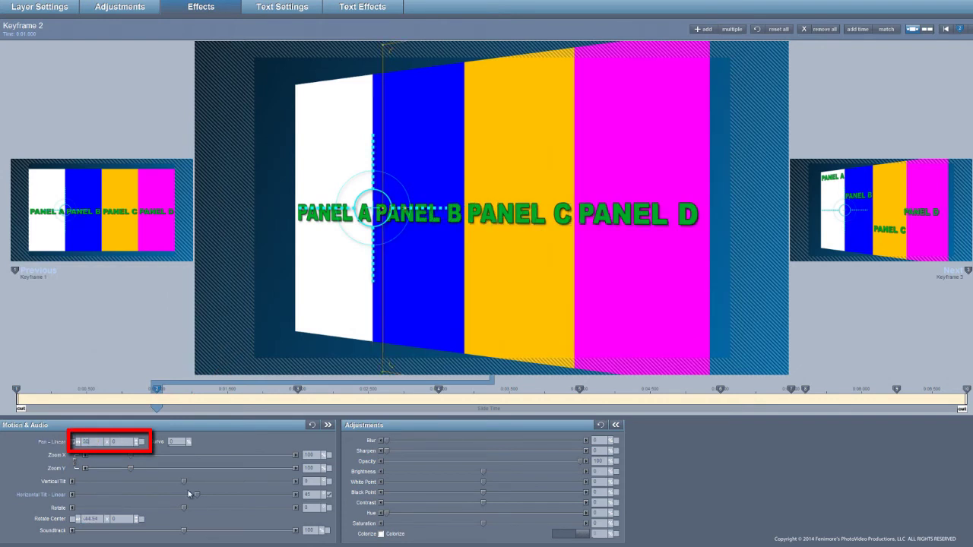
click(140, 442)
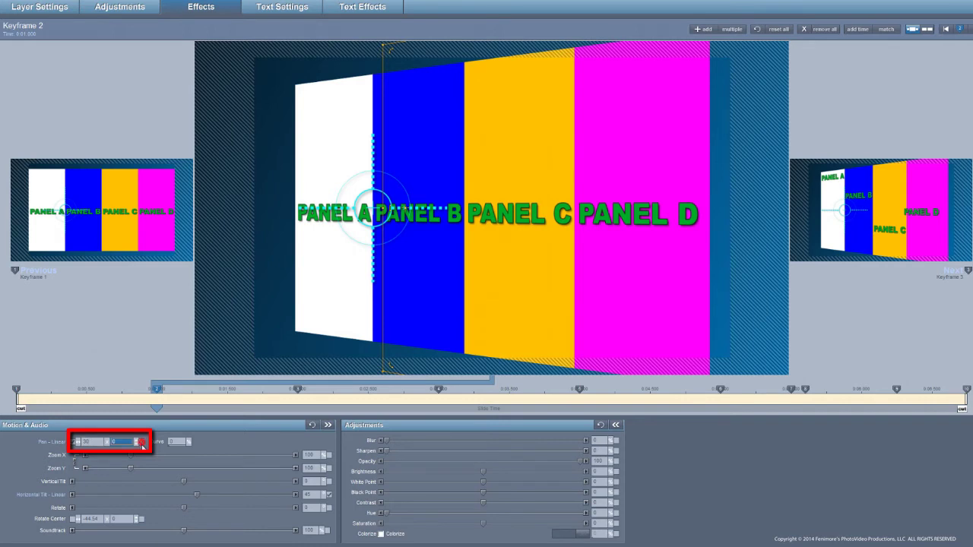
click(94, 519)
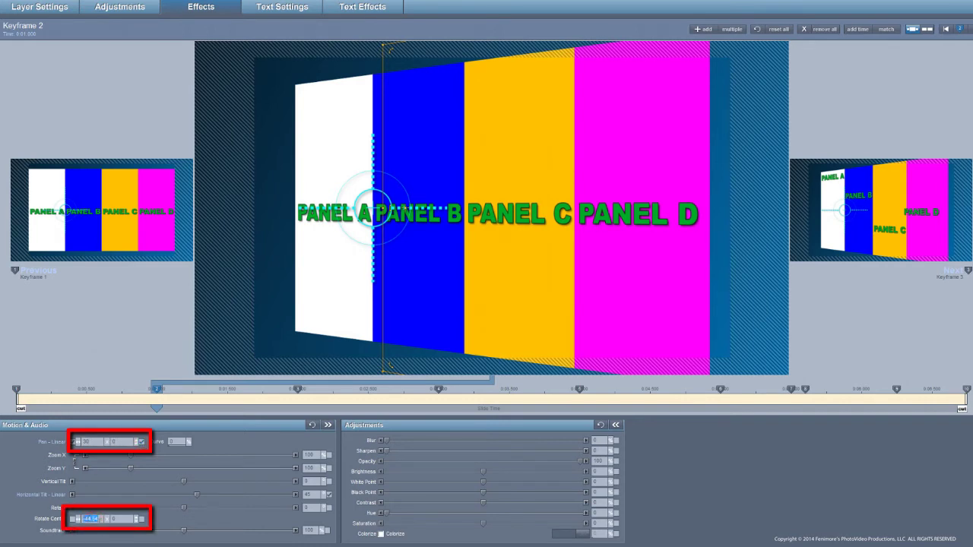
text(-50)
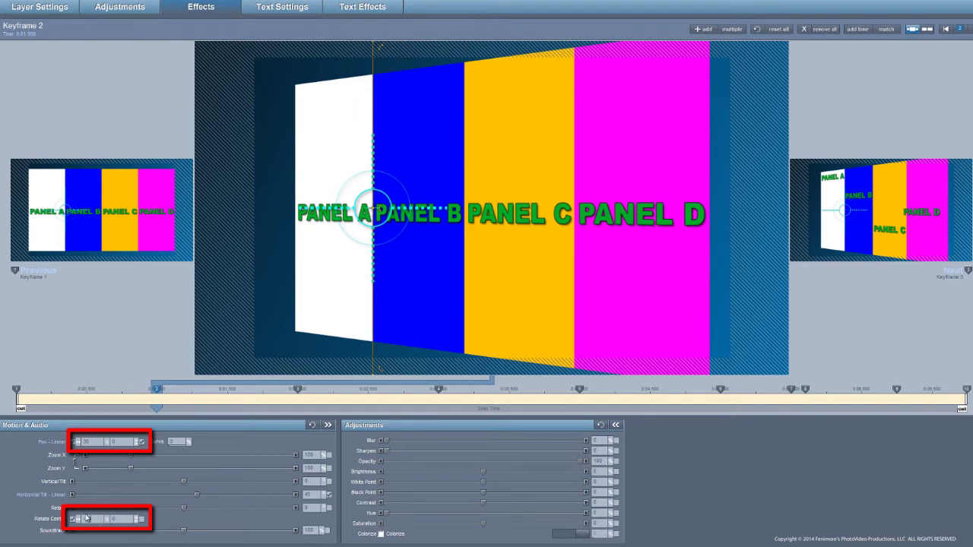
click(120, 520)
Step: Pan the PANEL D layer to 30, 35 at keyframe 3
click(300, 392)
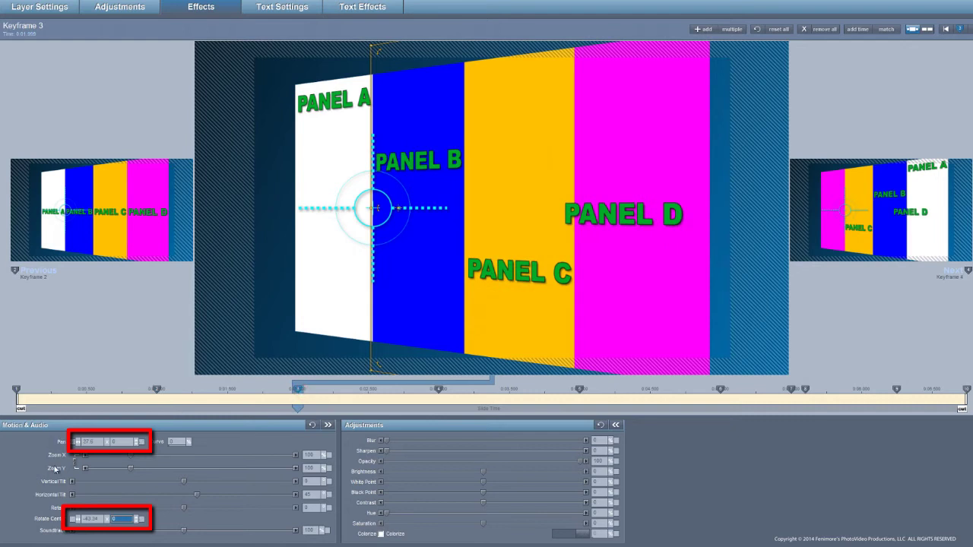
click(89, 441)
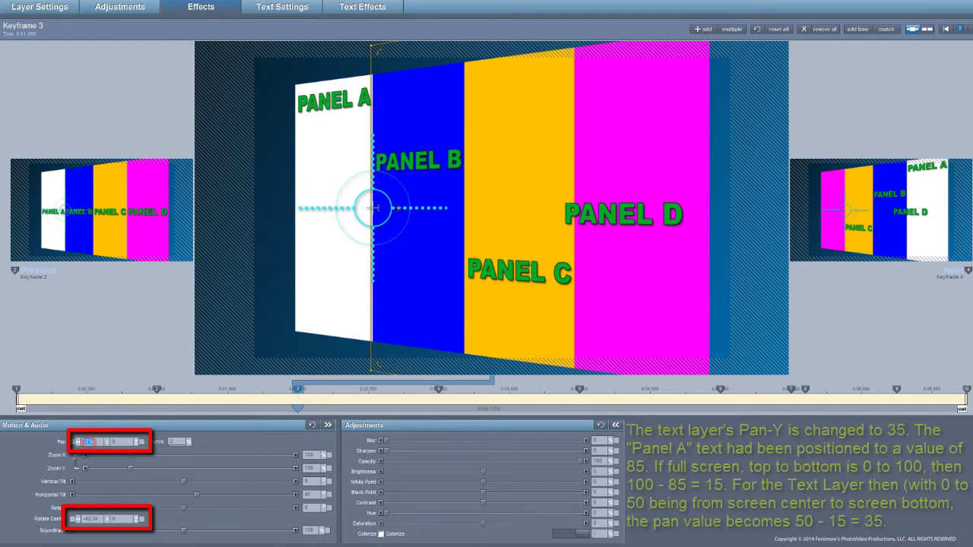
text(30)
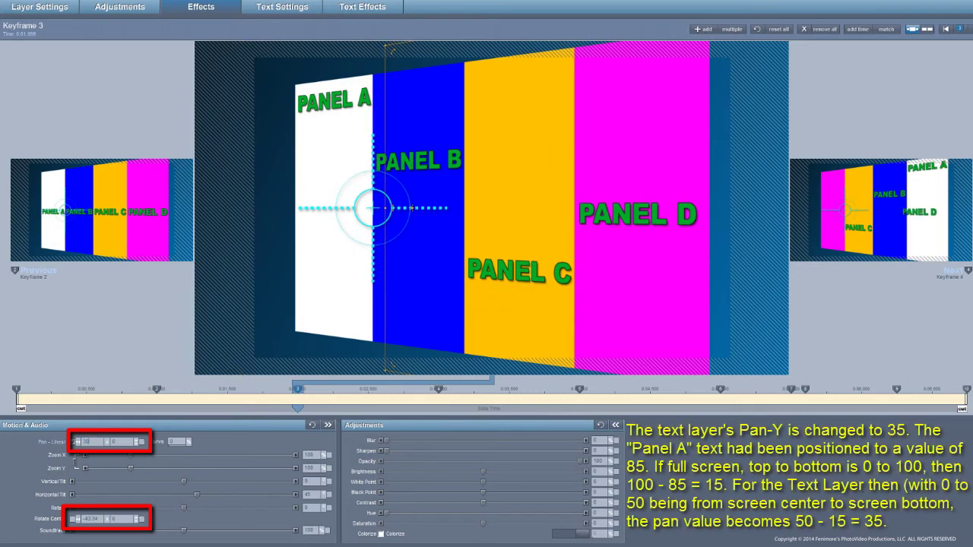
click(93, 520)
text(35)
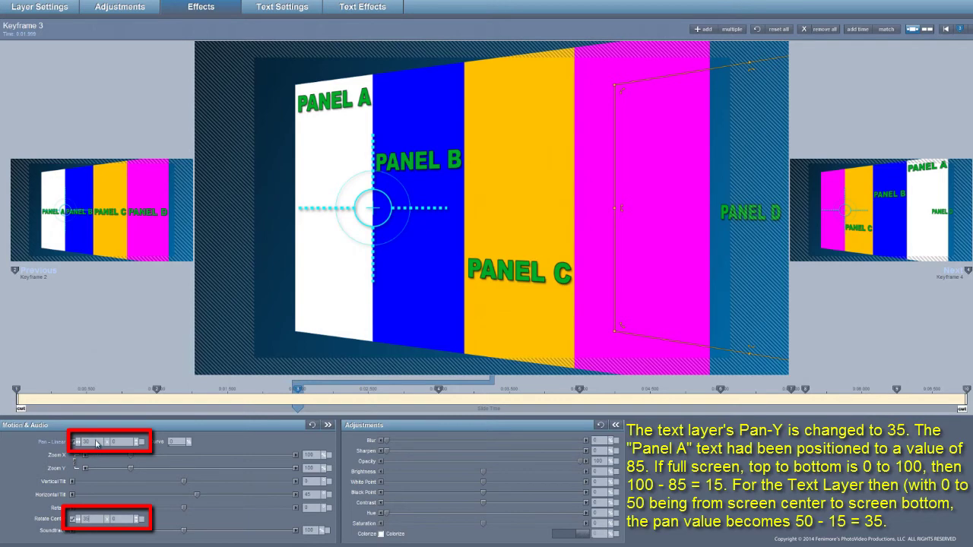
click(128, 442)
text(35)
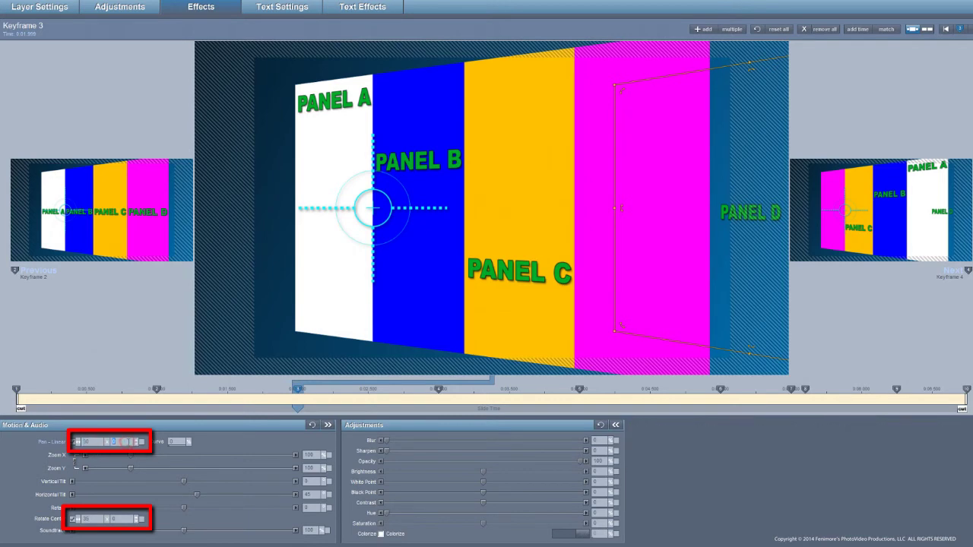
key(Return)
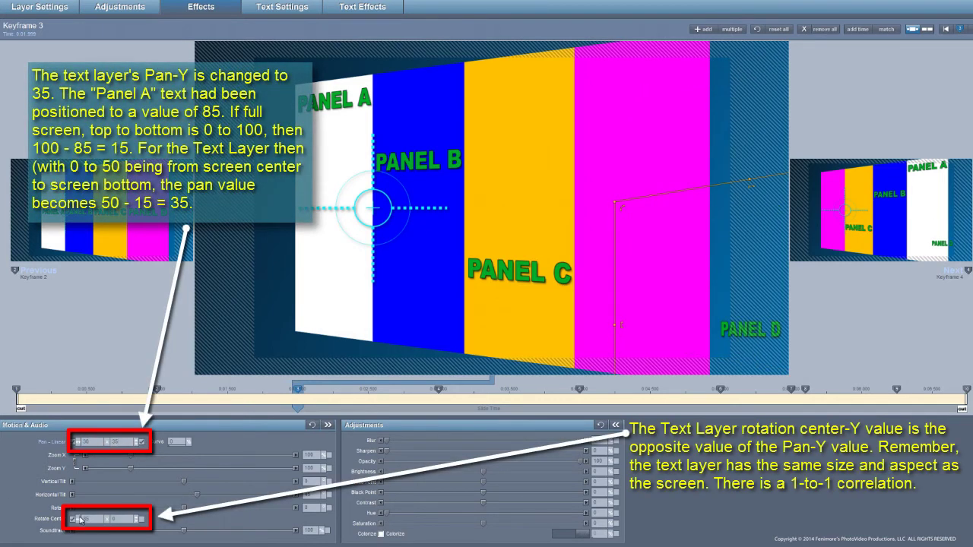
Step: Set the PANEL D layer's rotation center to -50, -35 at keyframe 3
drag(83, 520, 96, 520)
text(--35)
key(Return)
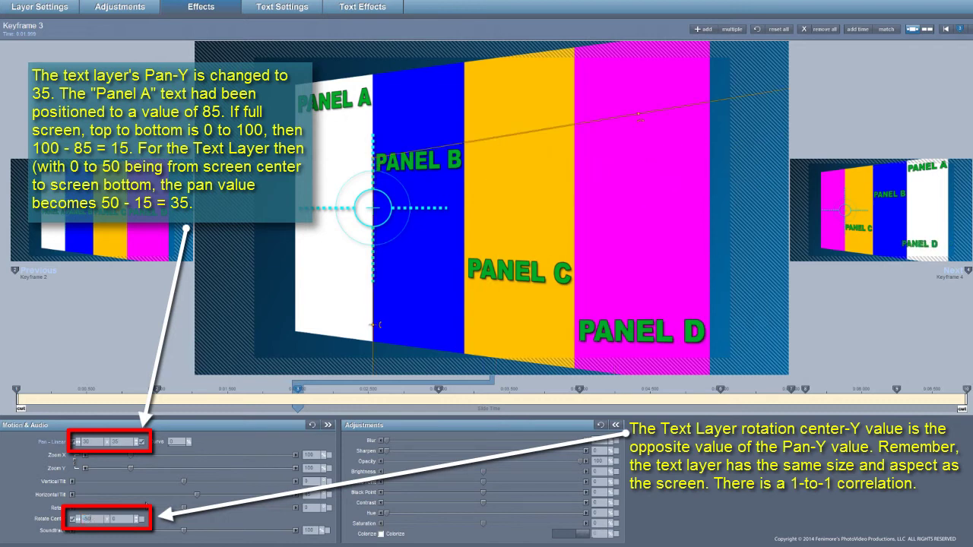
click(116, 519)
text(-35)
key(Return)
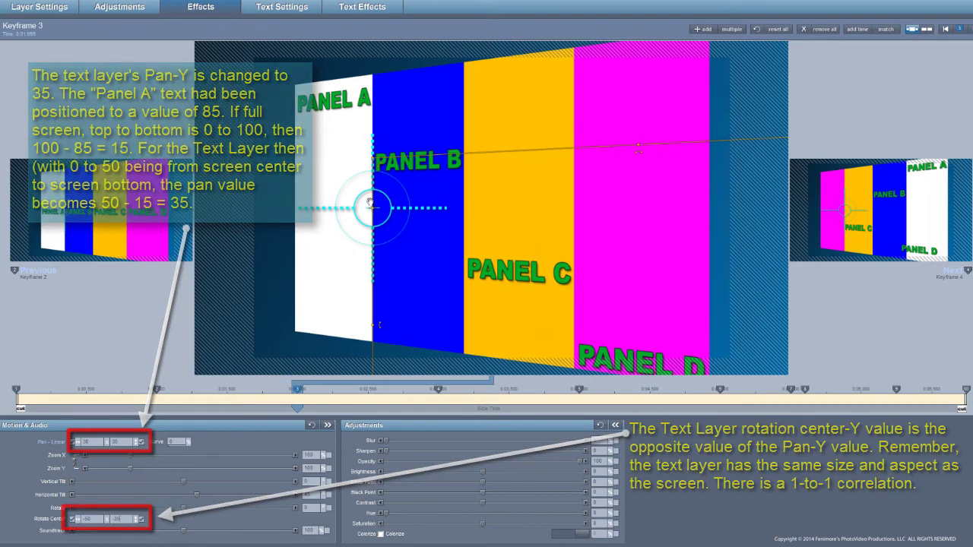
Step: Pan the PANEL D layer to -30, 35 at keyframe 4
click(438, 389)
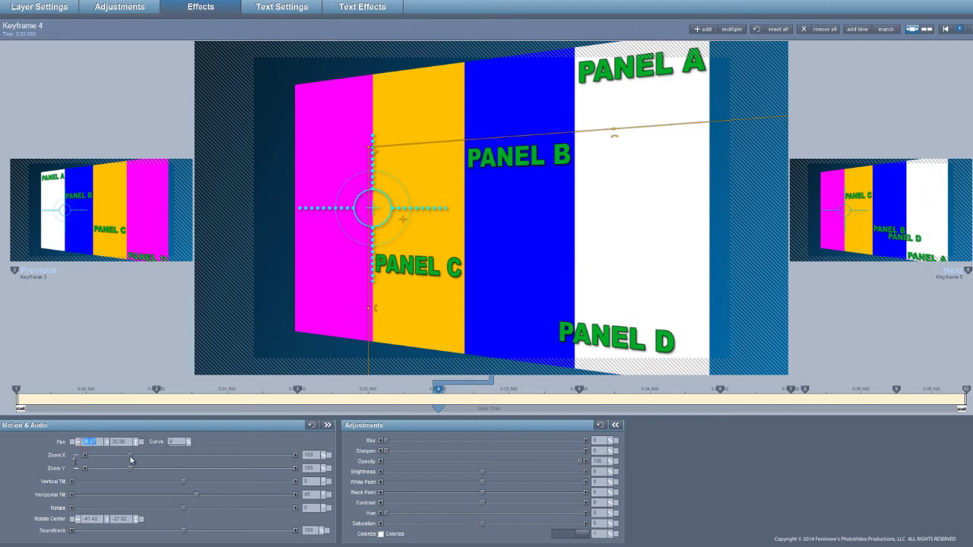
text(-30)
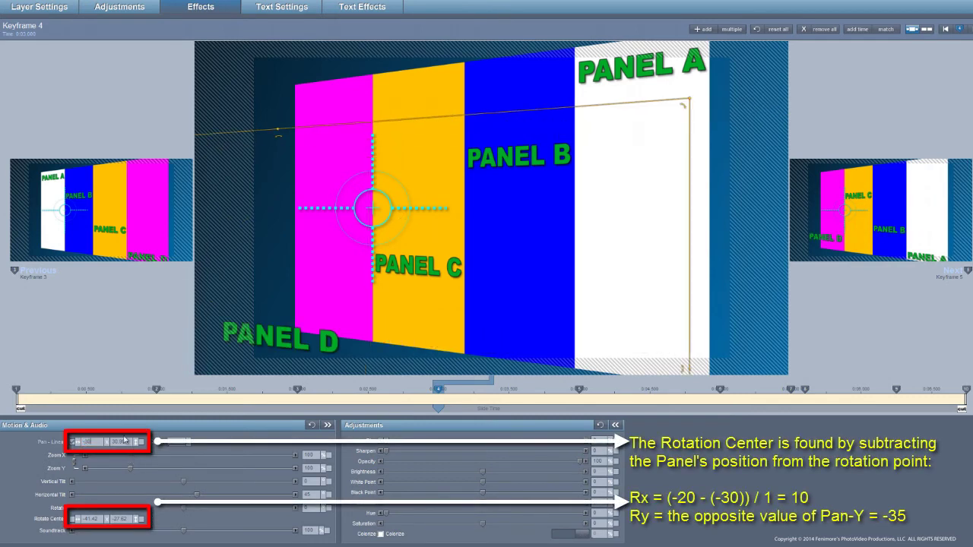
click(122, 442)
text(35)
key(Return)
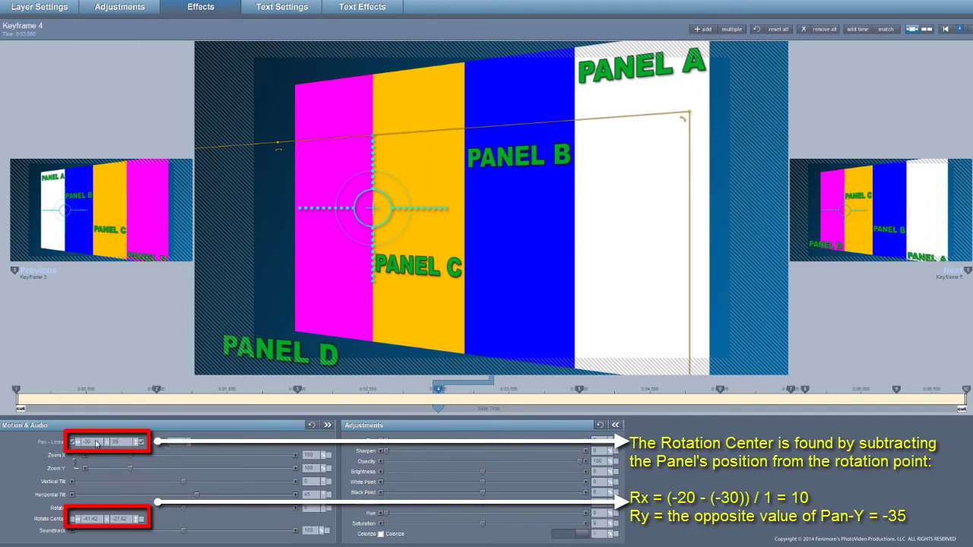
Step: Set the PANEL D layer's rotation center to 10, -35 at keyframe 4 so the caption sits on the magenta panel
double_click(91, 519)
text(10)
key(Return)
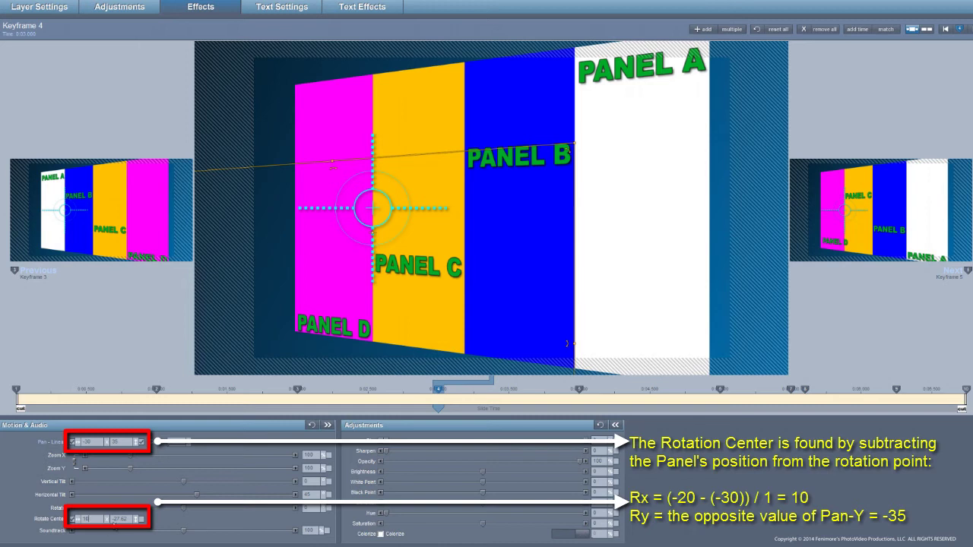
double_click(121, 519)
text(-35)
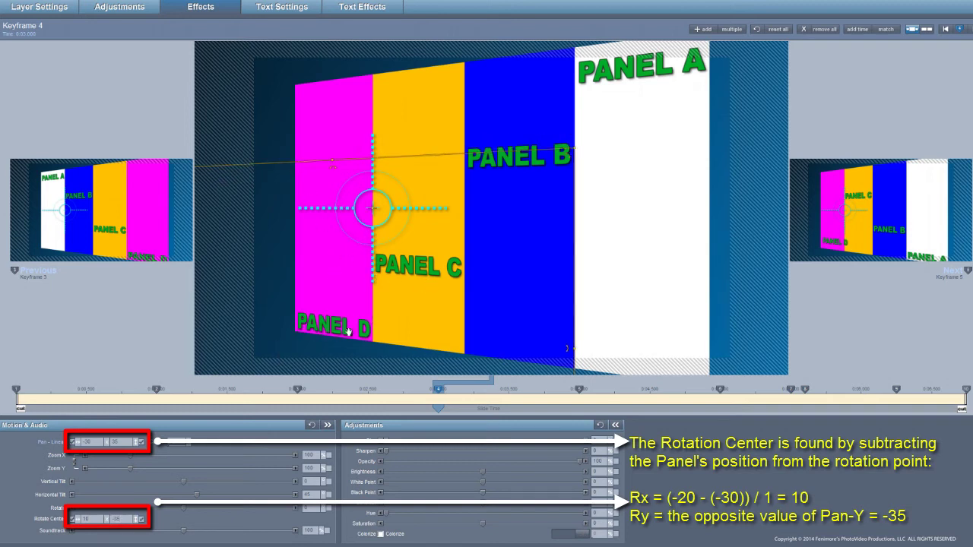
Step: At keyframe 5, set the PANEL D layer's vertical pan to -35 and its vertical rotation center to 35
click(579, 389)
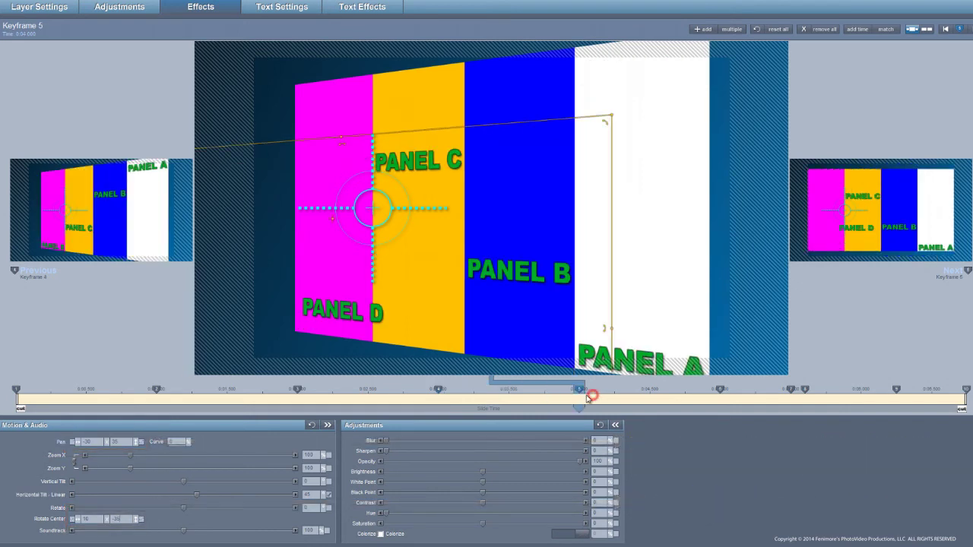
click(120, 449)
double_click(125, 443)
text(35)
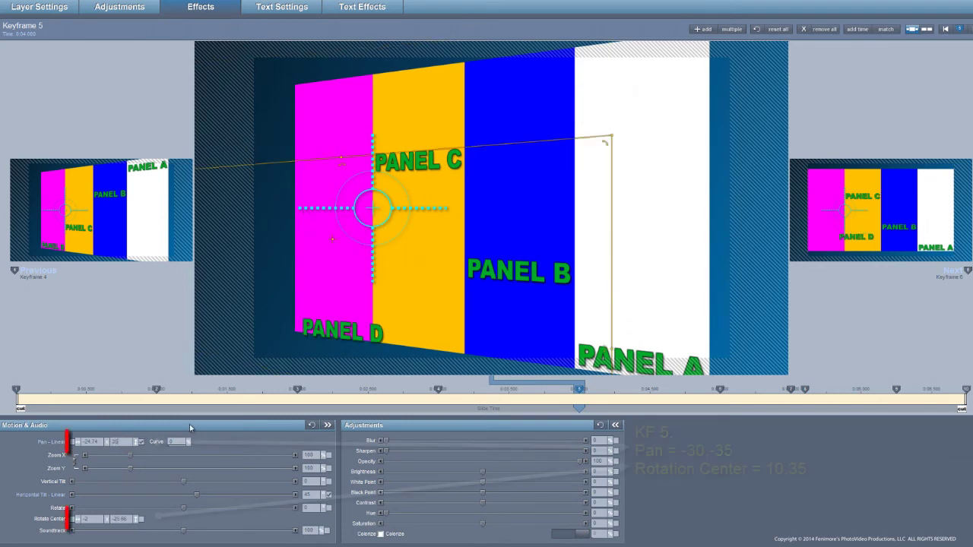
text(-35)
key(Return)
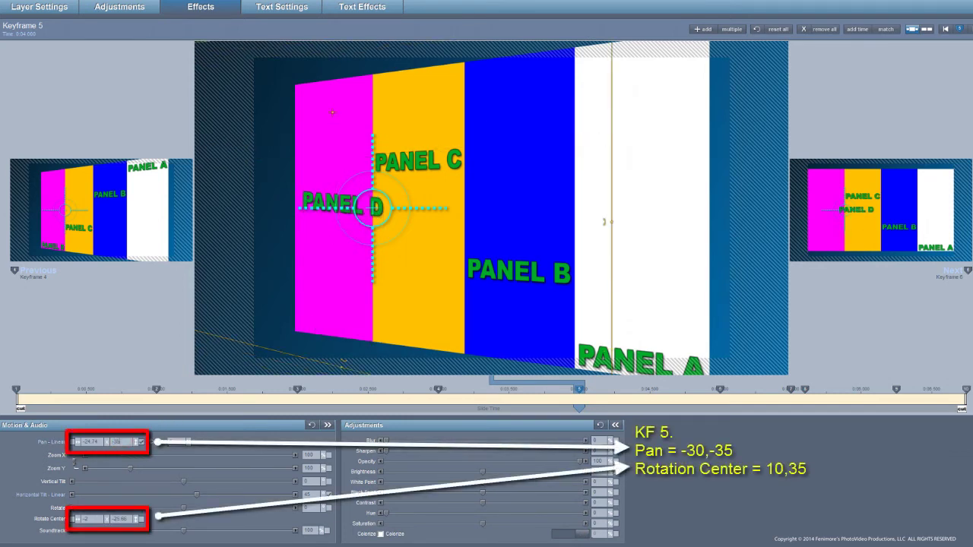
double_click(118, 520)
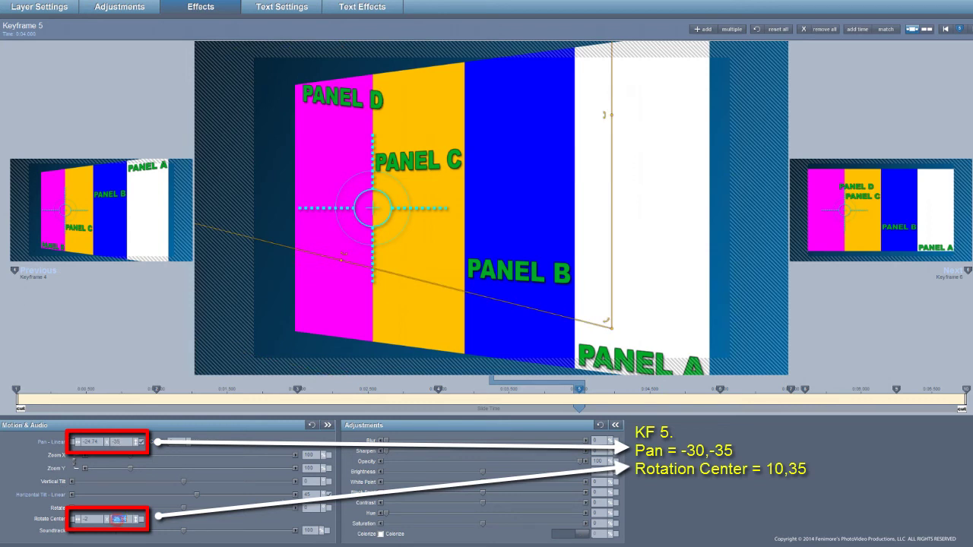
text(35)
key(Return)
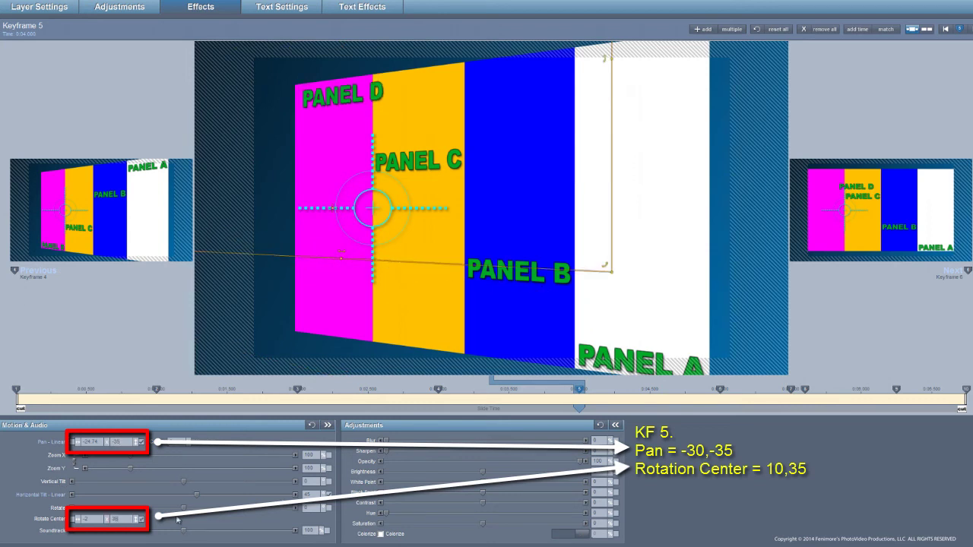
Step: Set the PANEL D layer's horizontal pan to -30 and its horizontal rotation center to 10 at keyframe 5
double_click(91, 441)
text(-30)
key(Return)
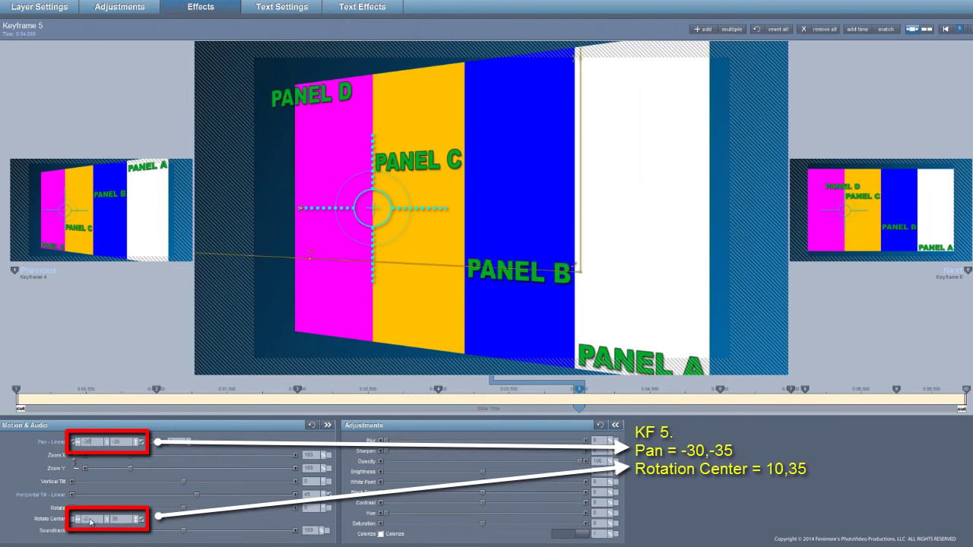
double_click(91, 520)
text(10)
key(Return)
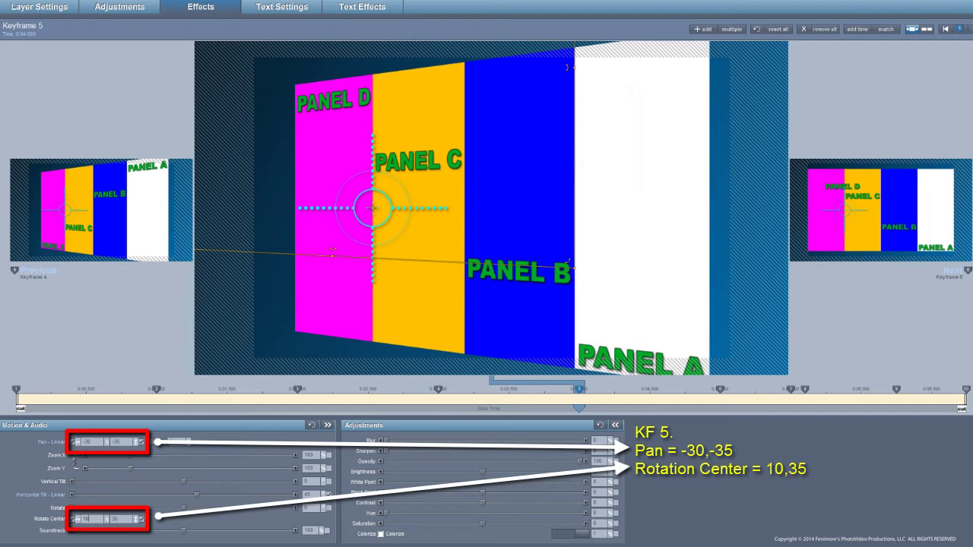
Step: At keyframe 6, set the PANEL D layer's horizontal pan to -30 and its horizontal rotation center to 10
click(723, 390)
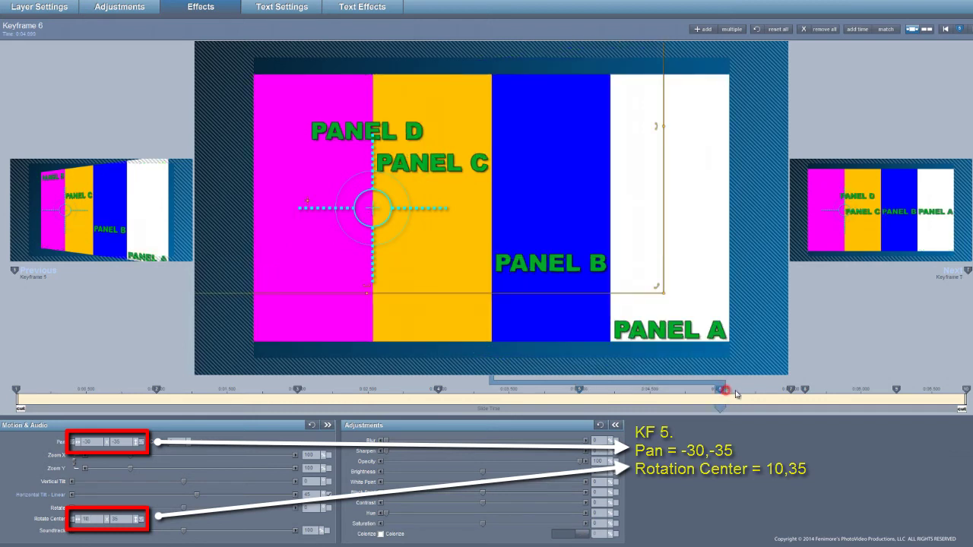
click(87, 441)
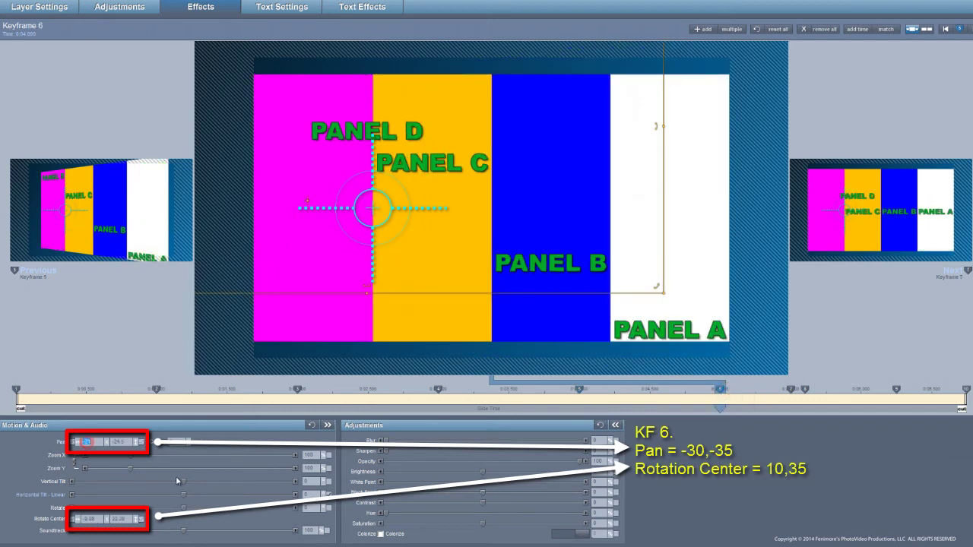
text(-30)
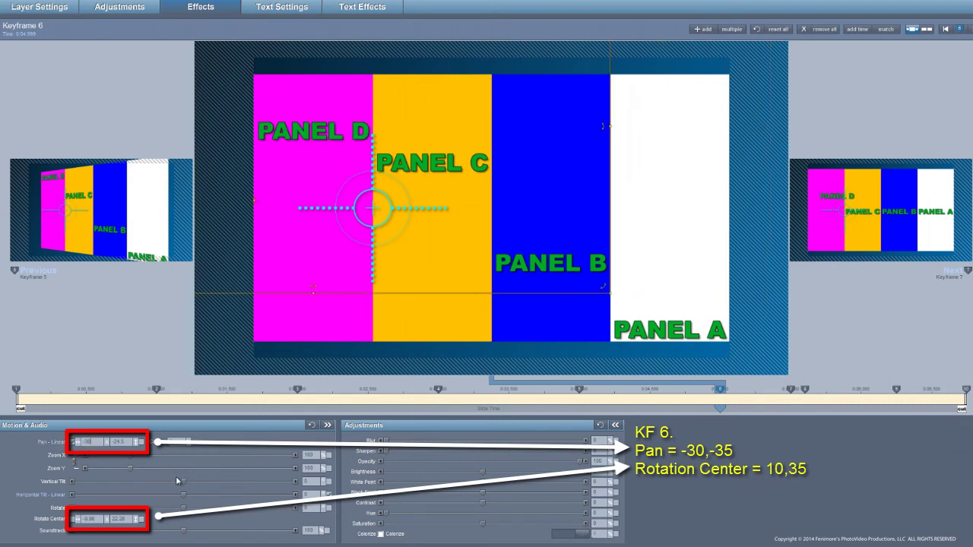
key(Return)
click(92, 521)
text(10)
Step: Set the PANEL D layer's vertical pan to -35 and its vertical rotation center to 35 at keyframe 6
double_click(118, 443)
text(-35)
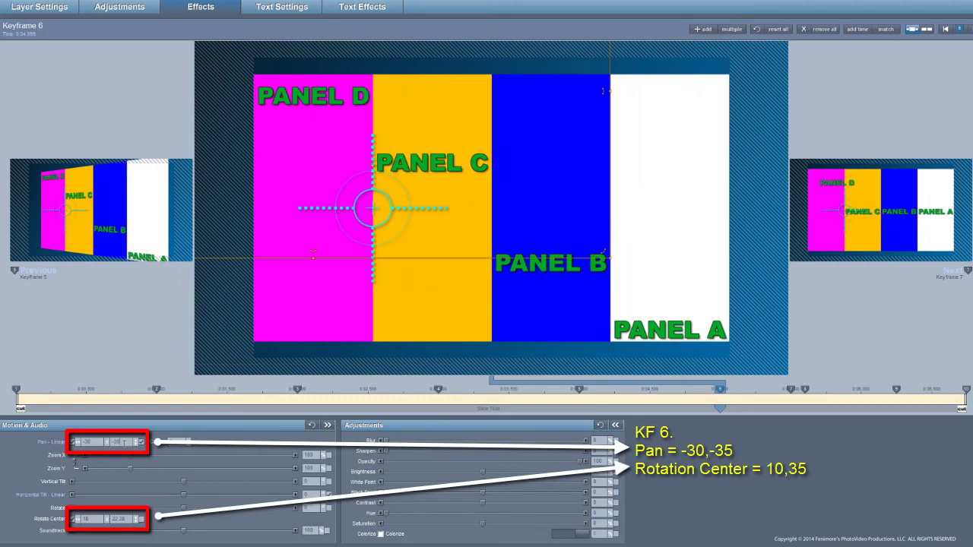
double_click(123, 520)
text(35)
Step: Pan the PANEL D layer to -30, 0 at keyframe 7
click(793, 392)
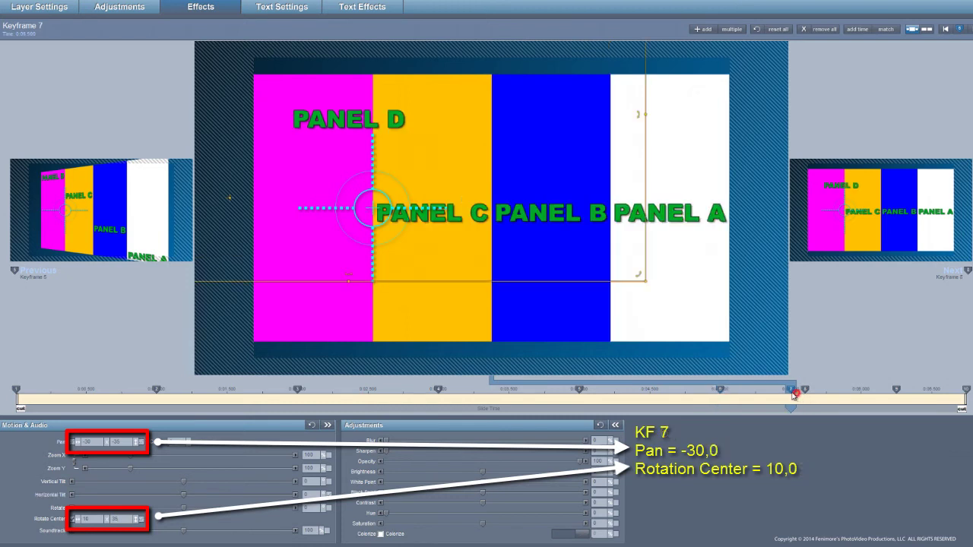
double_click(86, 442)
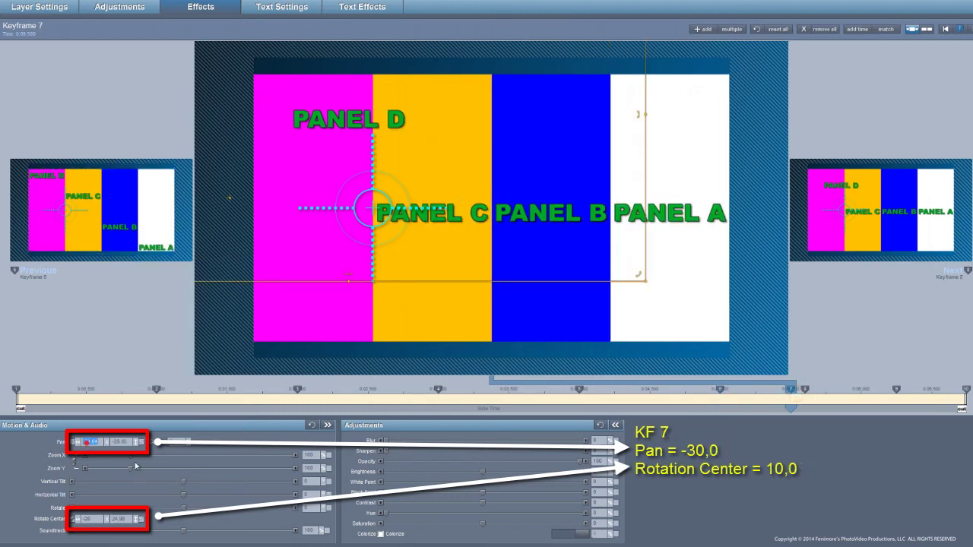
text(-30)
key(Return)
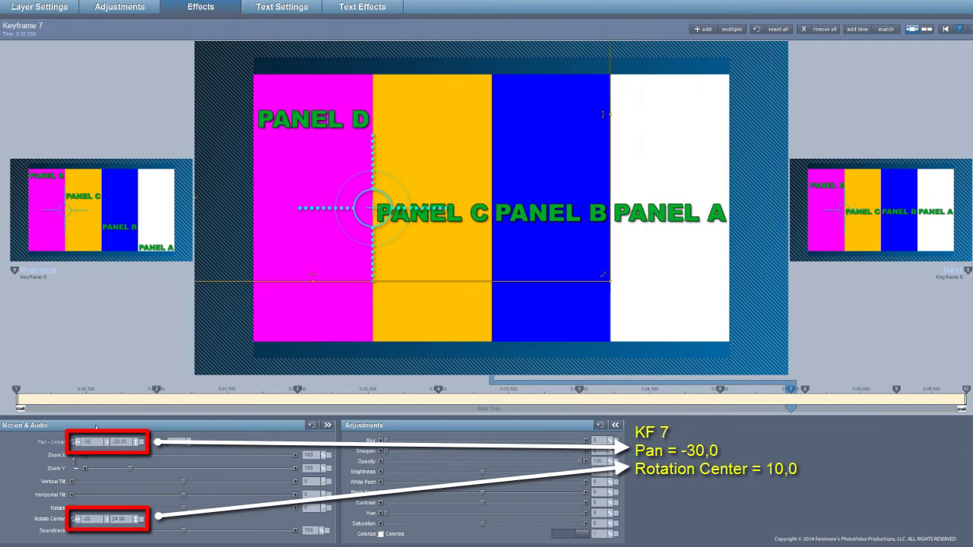
double_click(122, 442)
text(0)
key(Return)
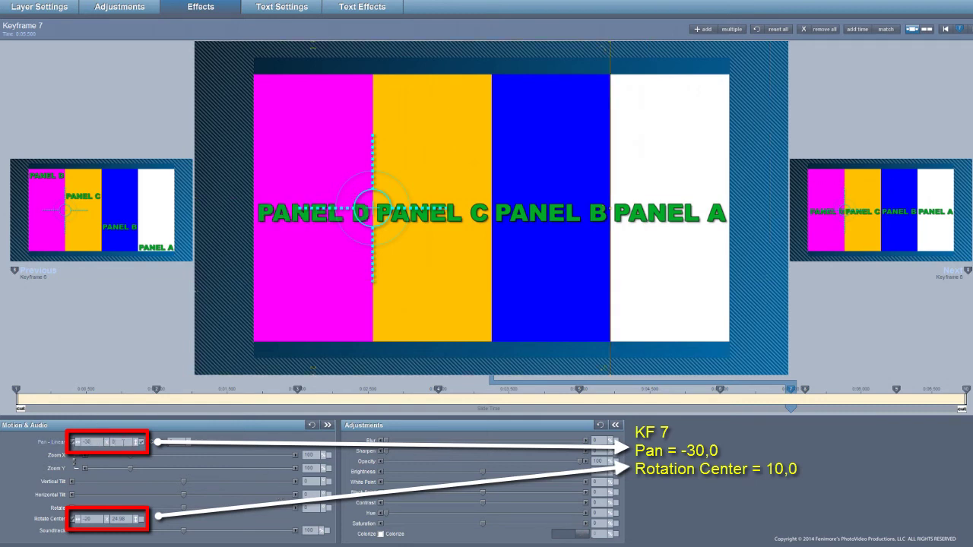
Step: Set the PANEL D layer's rotation center to 10, 0 at keyframe 7
double_click(90, 519)
double_click(123, 523)
text(0)
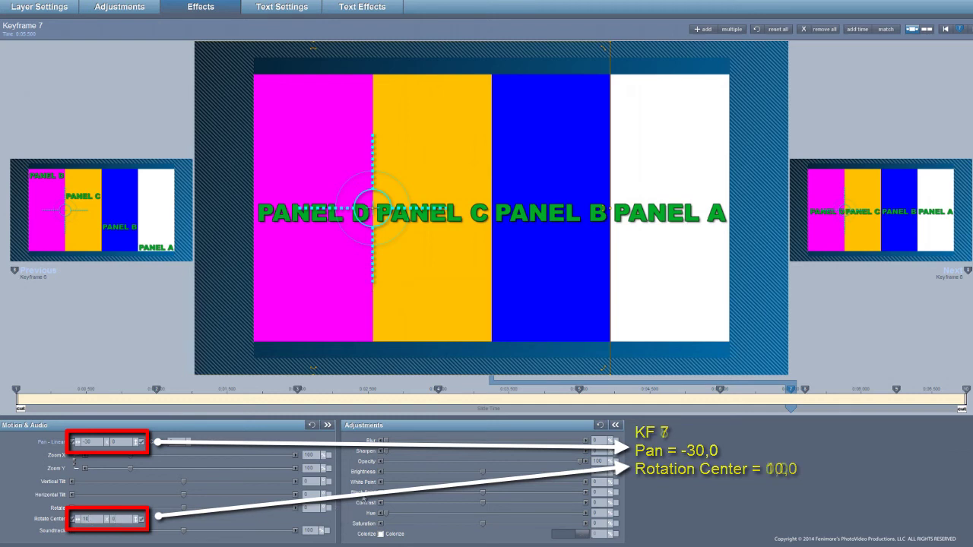
Step: At keyframe 8, set the PANEL D layer's horizontal pan to -30 and its horizontal rotation center to 0
click(806, 390)
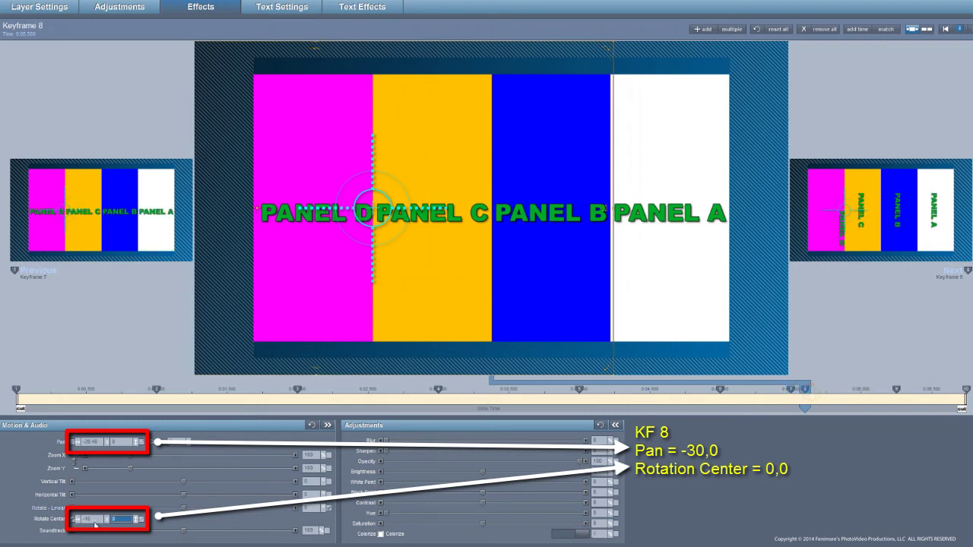
click(95, 441)
text(-30)
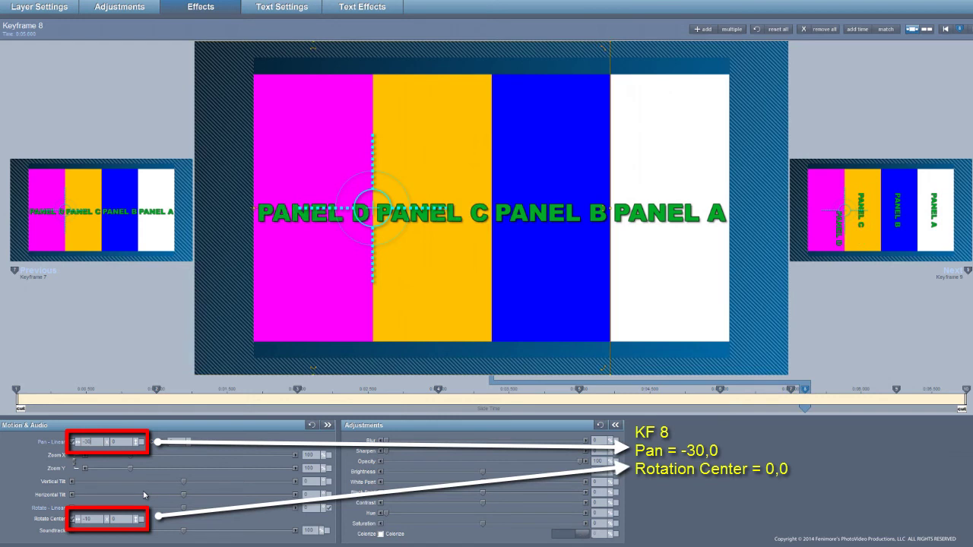
click(86, 521)
text(0)
key(Return)
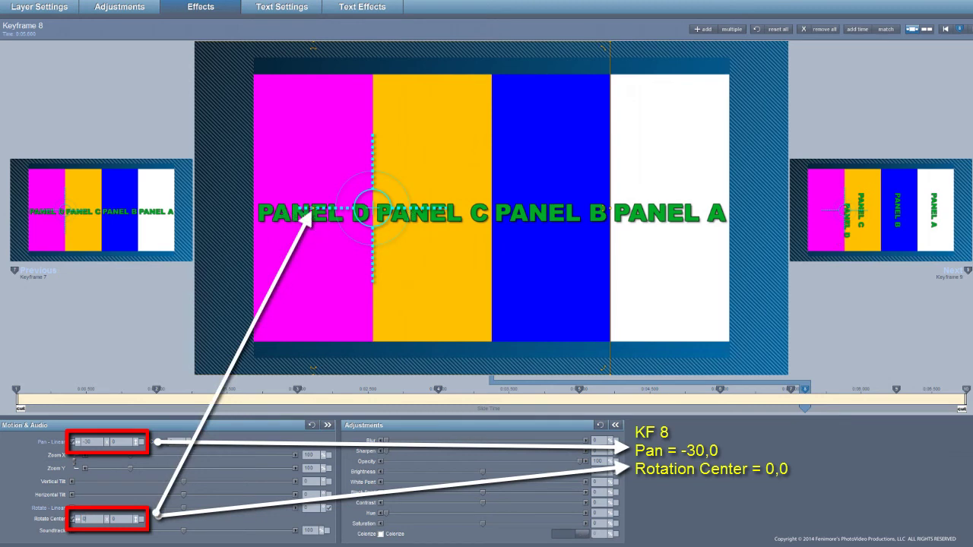
Step: At the last keyframe, 10, set the PANEL D layer's horizontal pan to -30 and its horizontal rotation center to 0
click(901, 391)
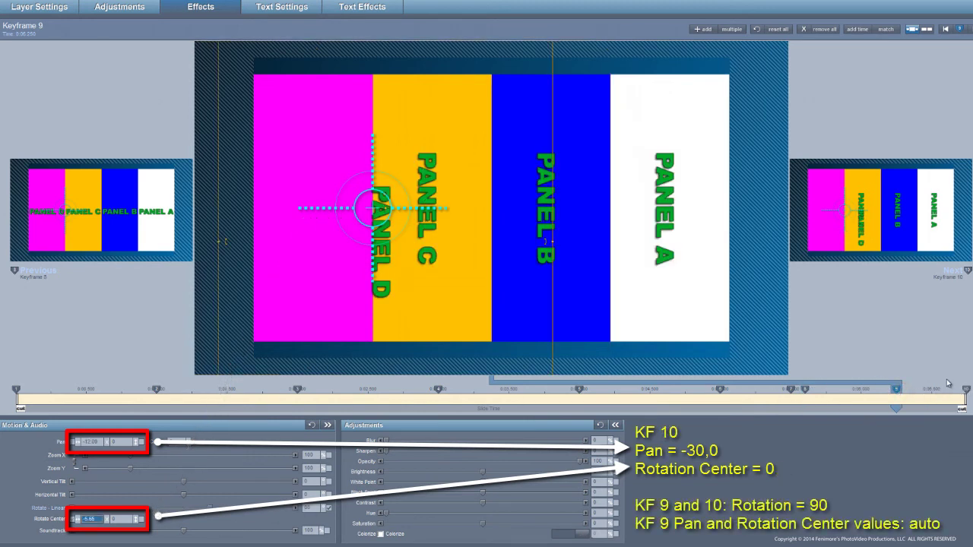
click(963, 391)
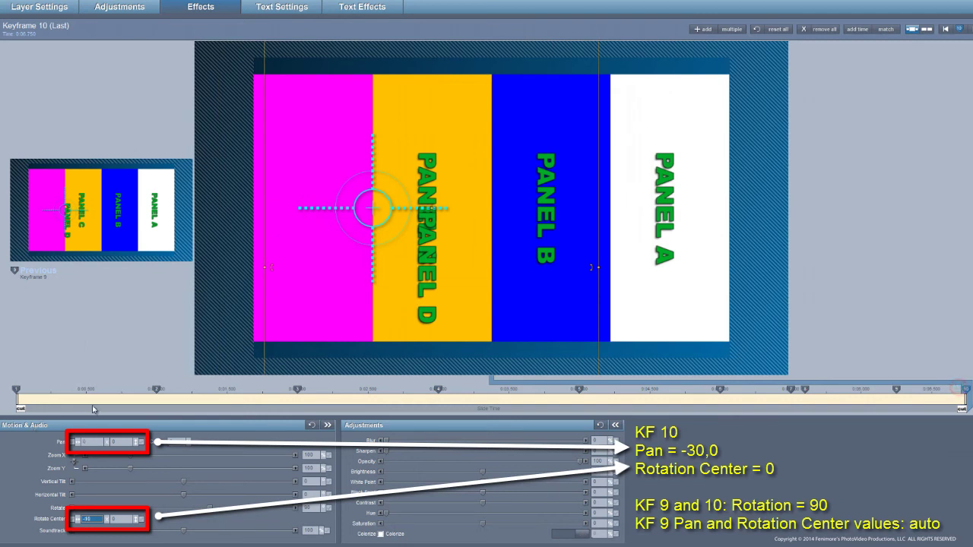
click(96, 443)
text(-30)
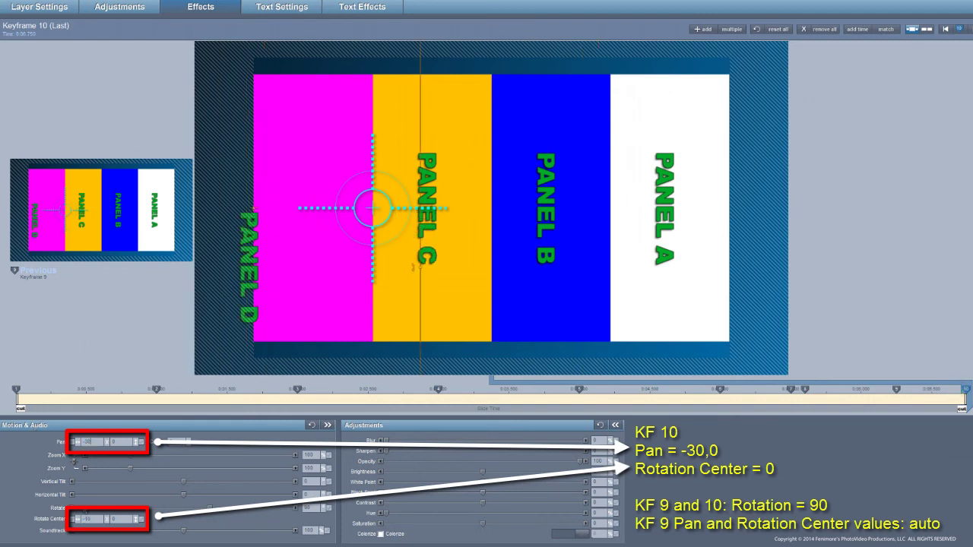
text(0)
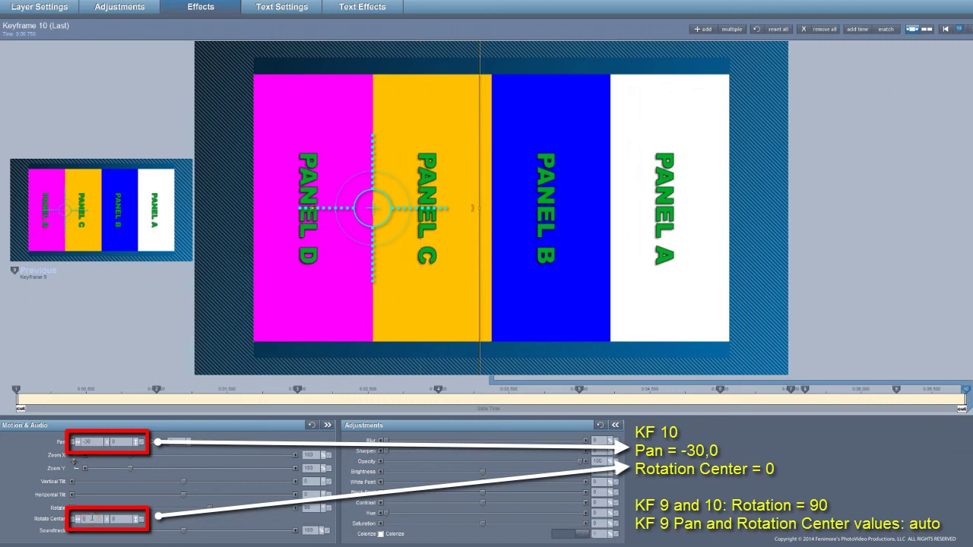
Step: Review keyframe 9, return to keyframe 8, and hide the Rotation Center Indicator layer
click(897, 390)
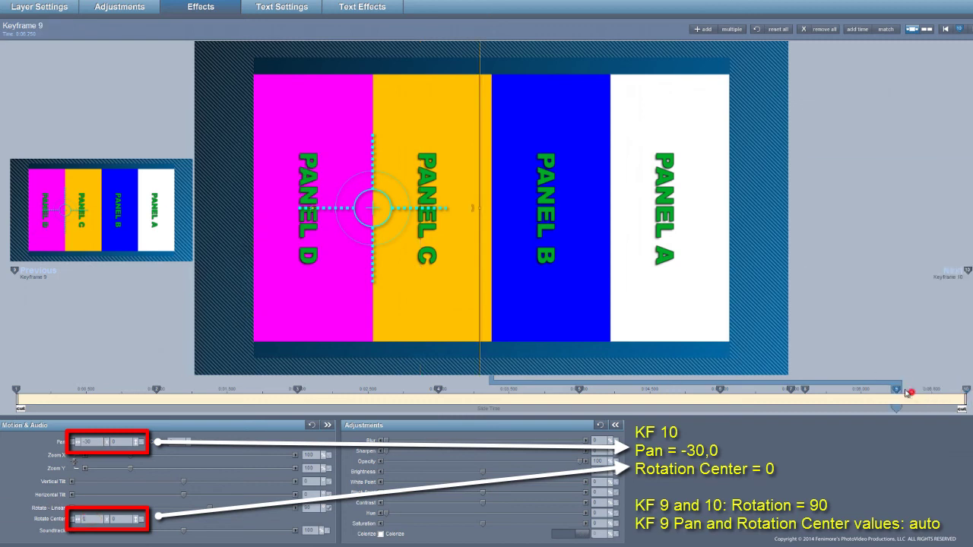
click(805, 389)
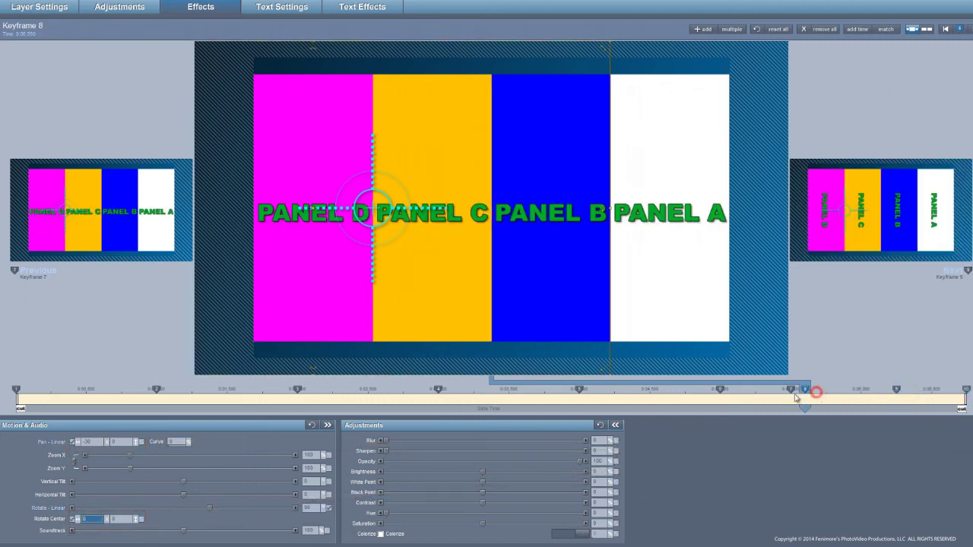
mouse_move(37, 411)
mouse_down()
mouse_move(276, 425)
mouse_move(716, 416)
mouse_up()
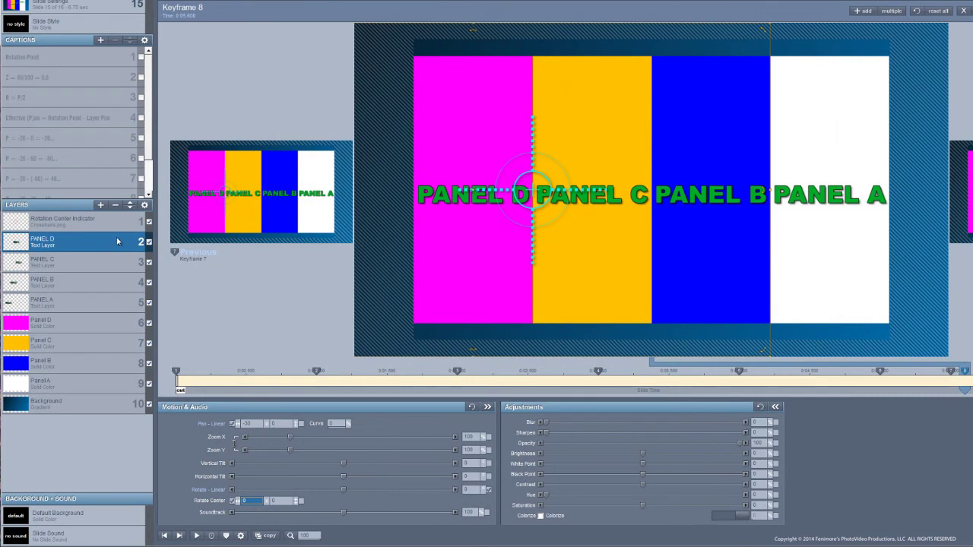
click(149, 222)
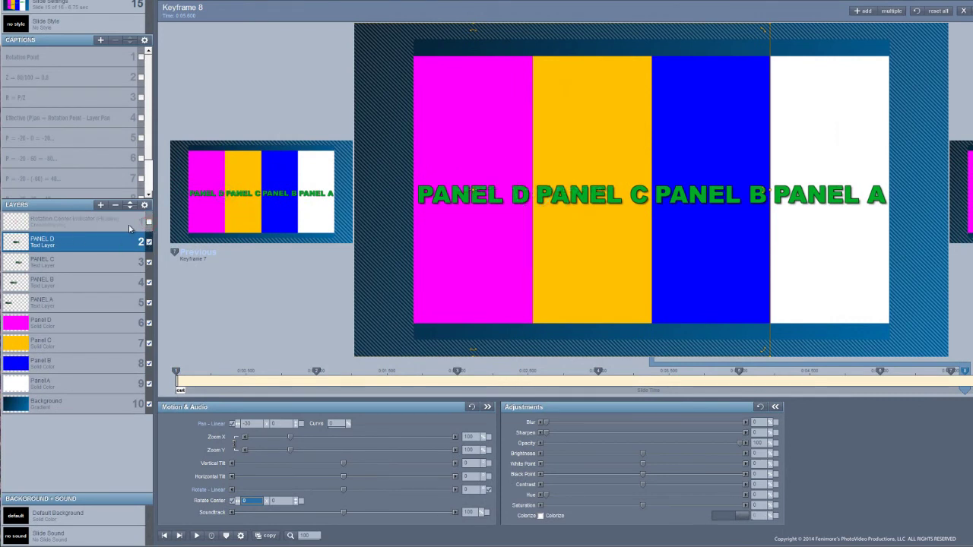
Step: Move the PANEL A text layer down the layer stack to directly above the white Panel A solid color layer
click(57, 305)
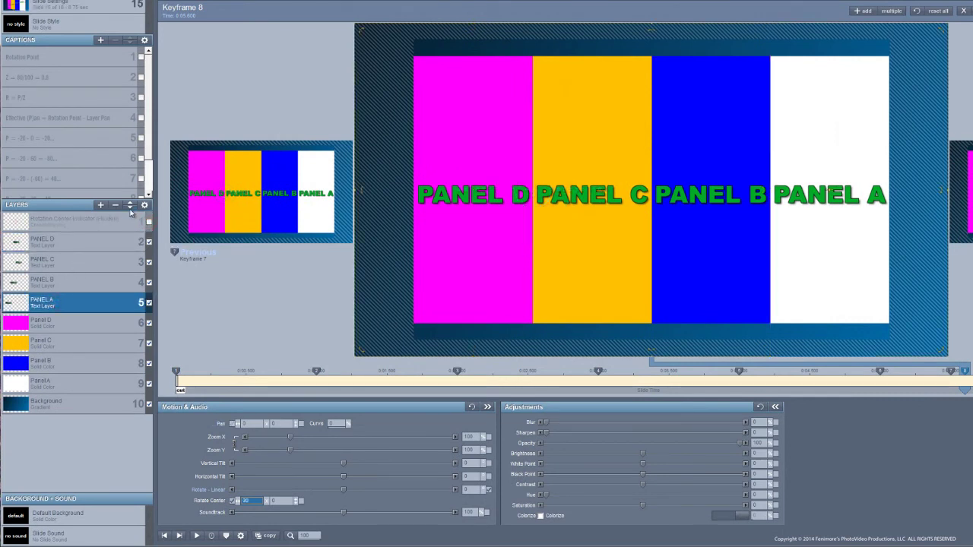
click(130, 210)
click(130, 209)
click(130, 209)
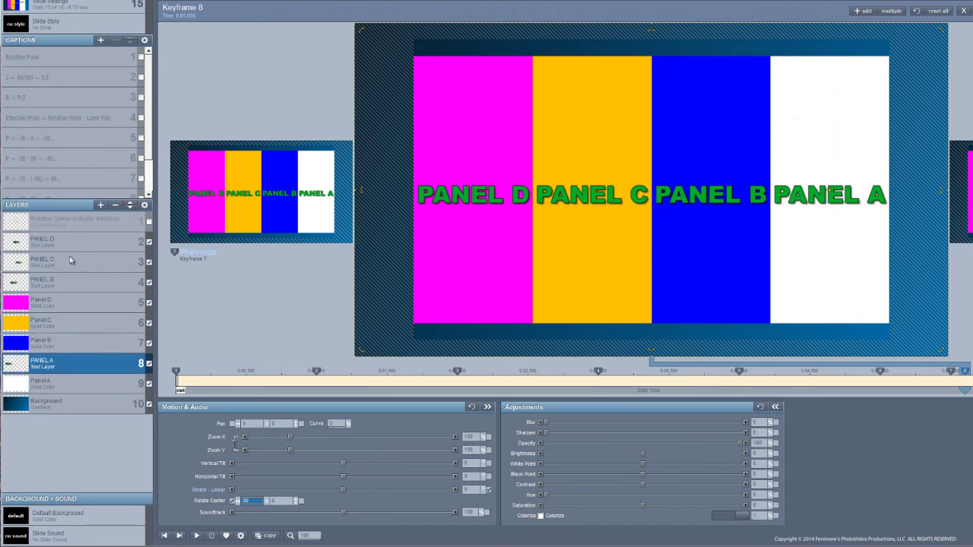
Step: Move the PANEL B and PANEL C text layers down the stack, each directly above its matching solid color layer
click(54, 289)
click(129, 208)
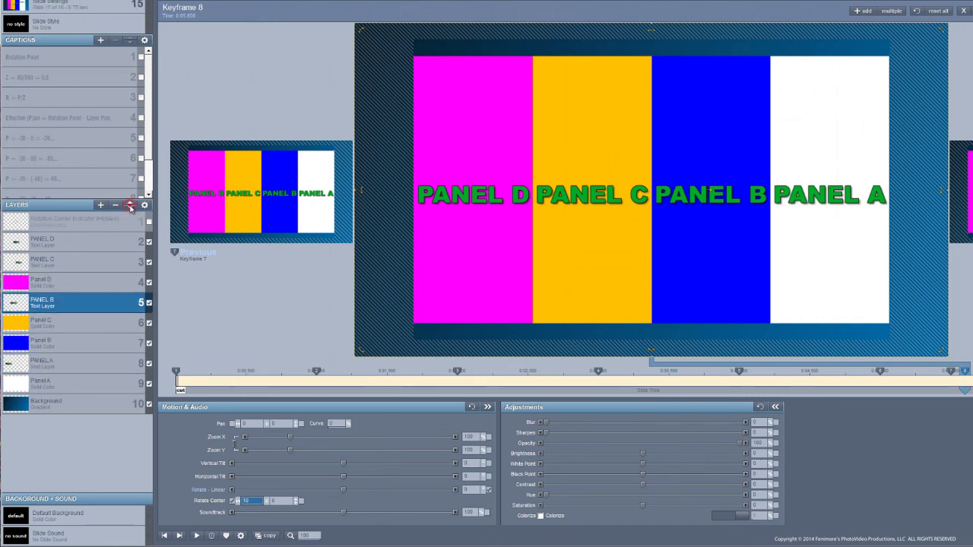
click(130, 208)
click(40, 265)
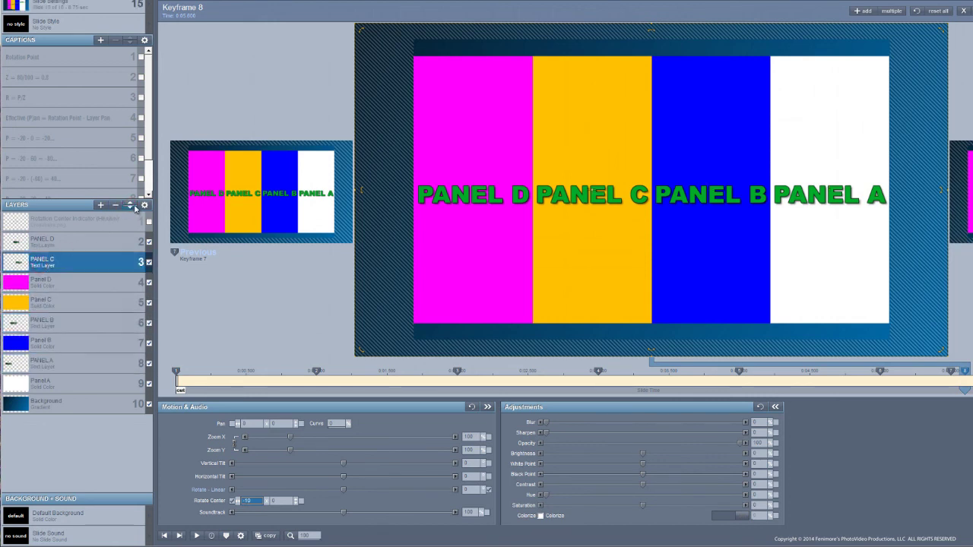
click(130, 207)
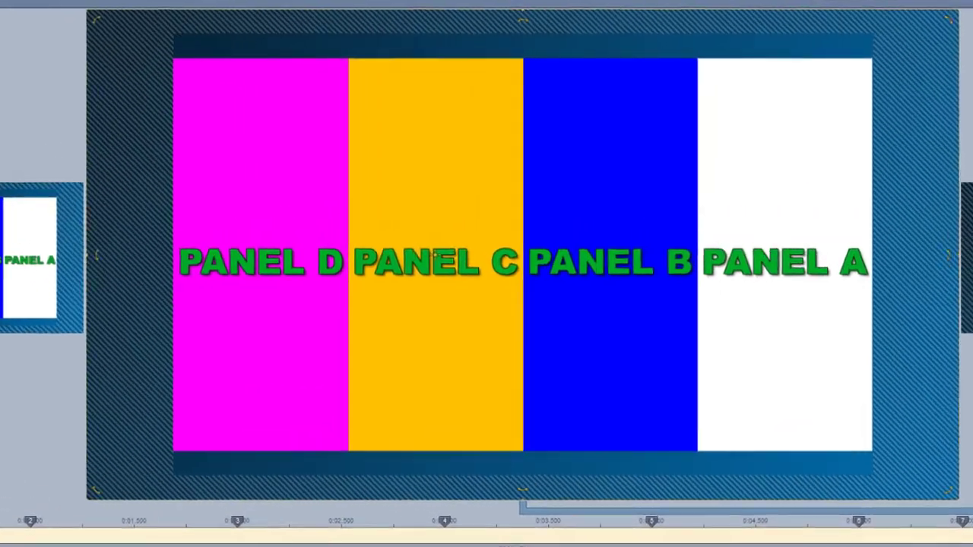